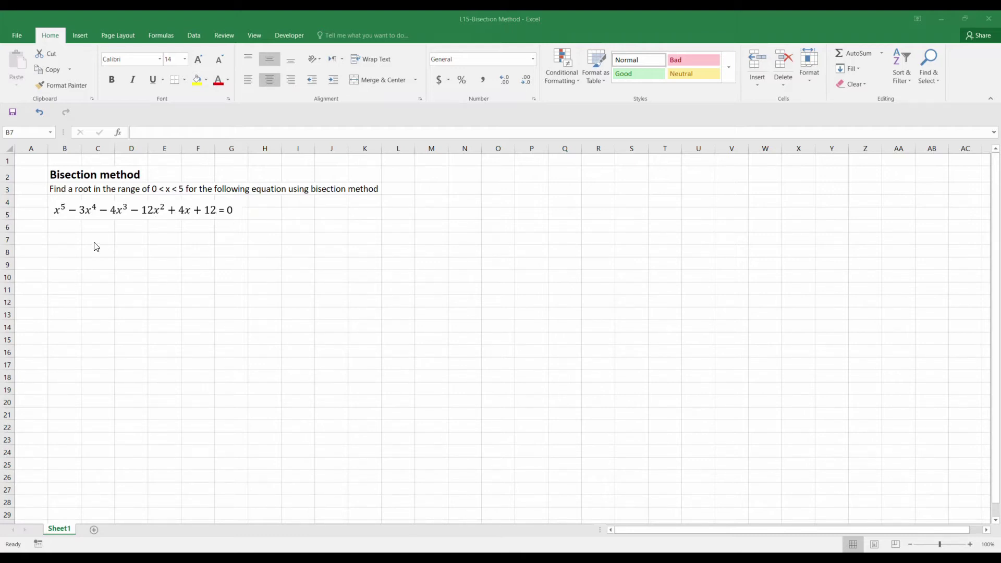
Enter the header x in B7 and list the values 0, 1, 2, 3, 4 and 5 below it in B8:B13
left_click(75, 244)
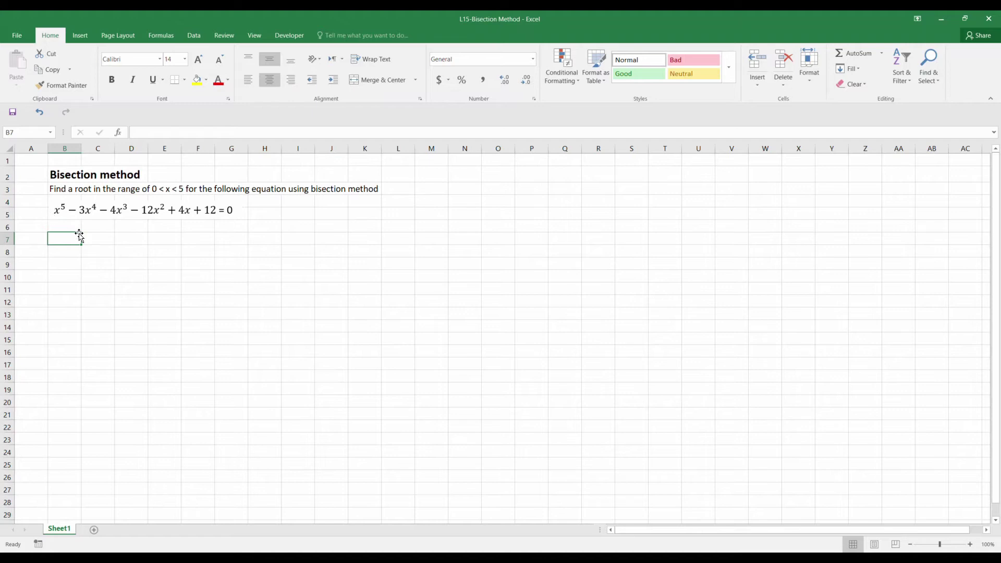
type("x")
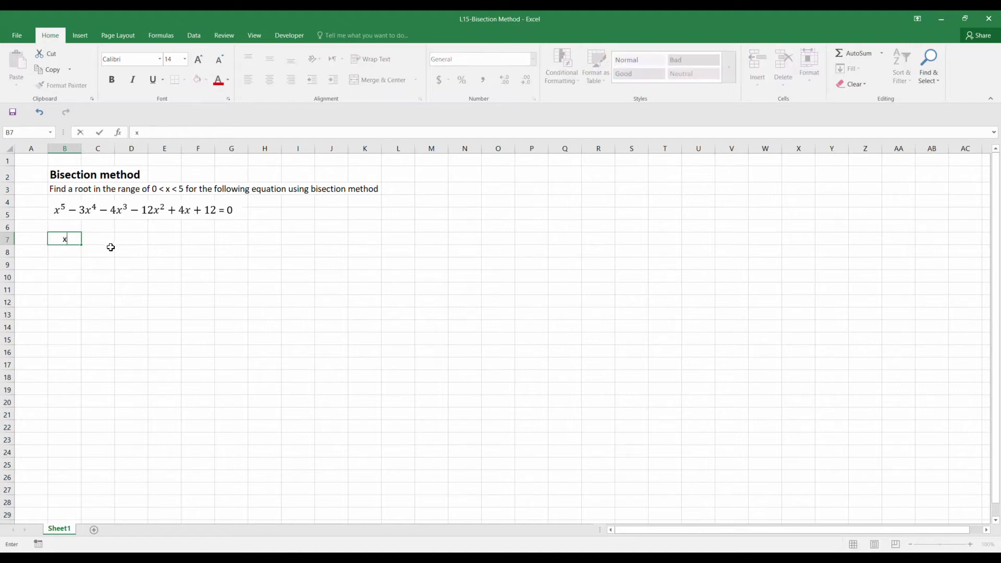
left_click(68, 256)
type("0")
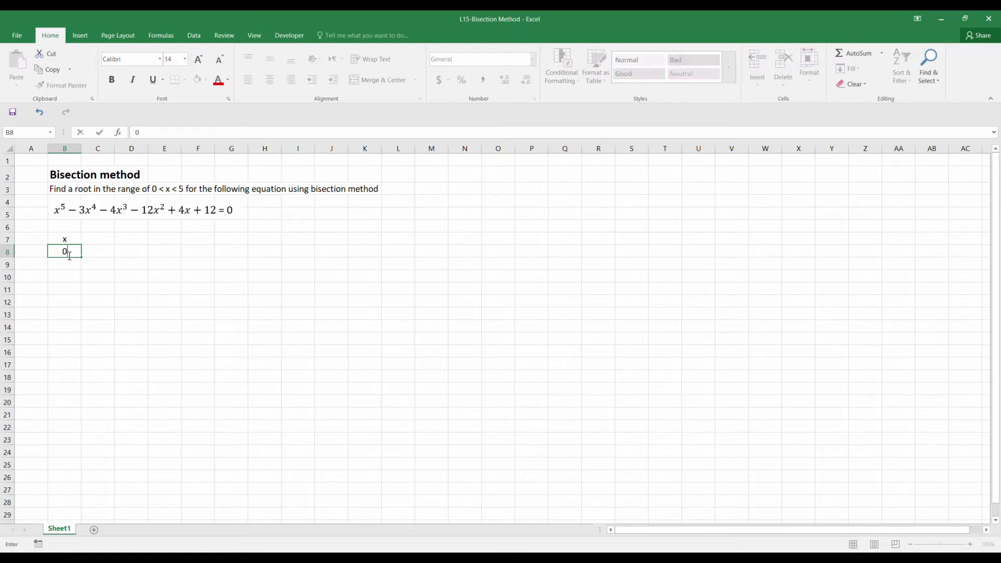
left_click(72, 261)
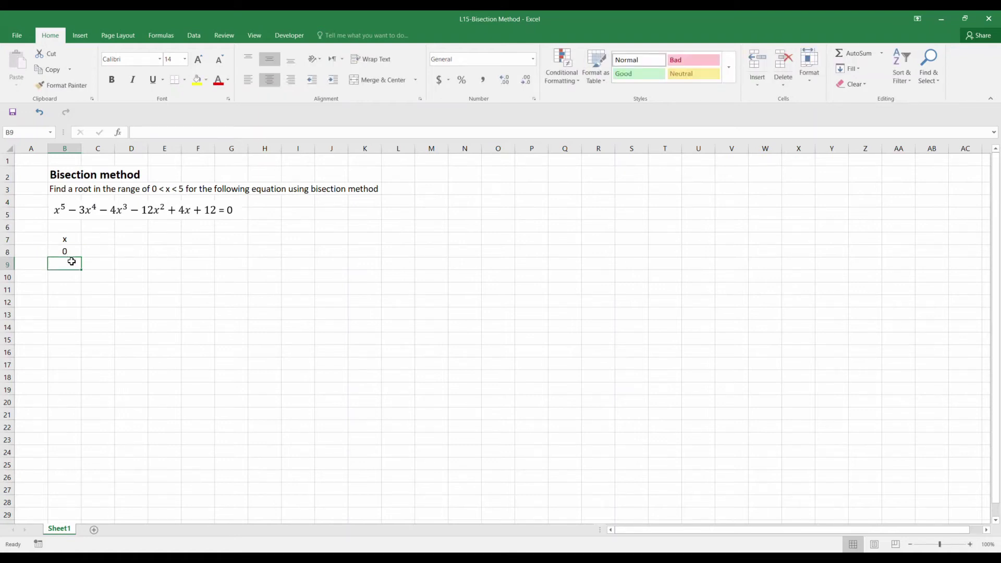
type("1")
left_click(70, 278)
type("2")
left_click(66, 287)
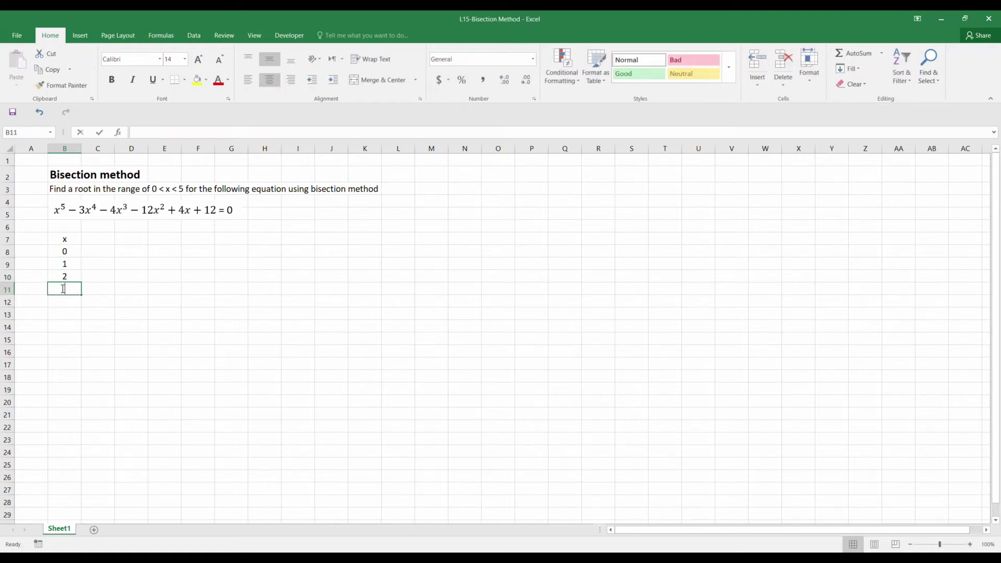
type("3")
left_click(71, 303)
type("4")
left_click(73, 313)
type("5")
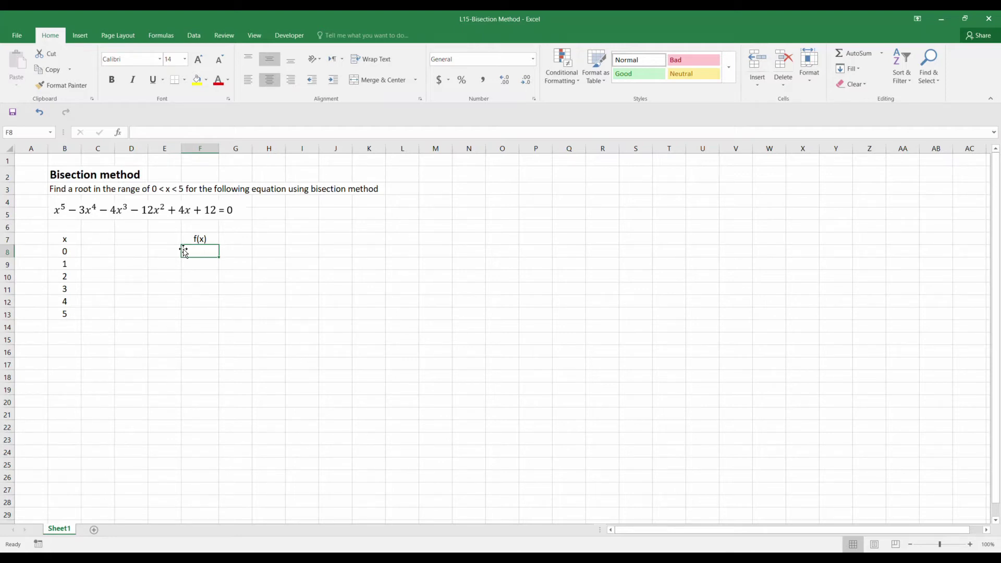
Enter the formula =B8^5-3*B8^4-4*B8^3-12*B8^2+4*B8+12 in F8 under the f(x) header
double_click(197, 250)
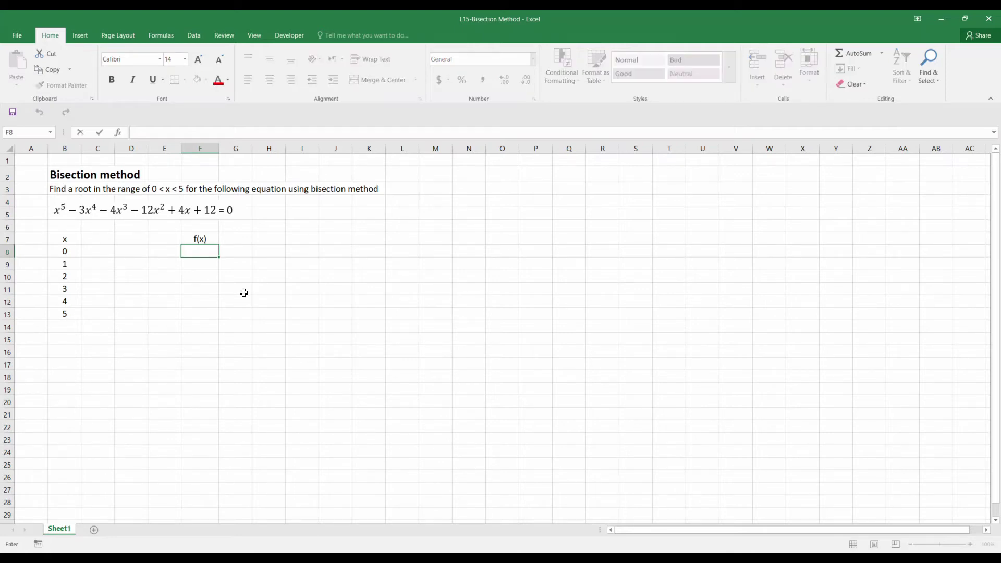
type("=")
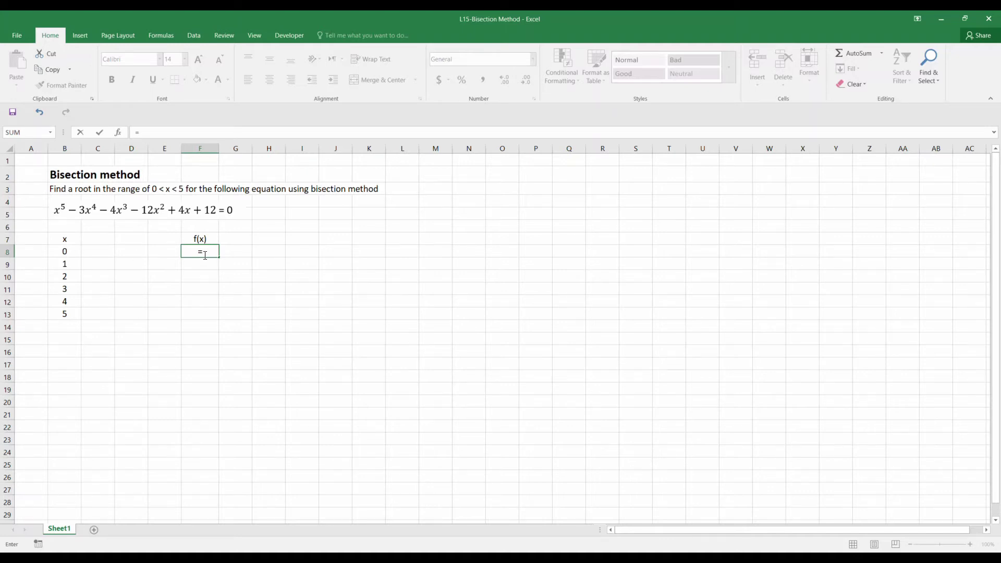
left_click(62, 251)
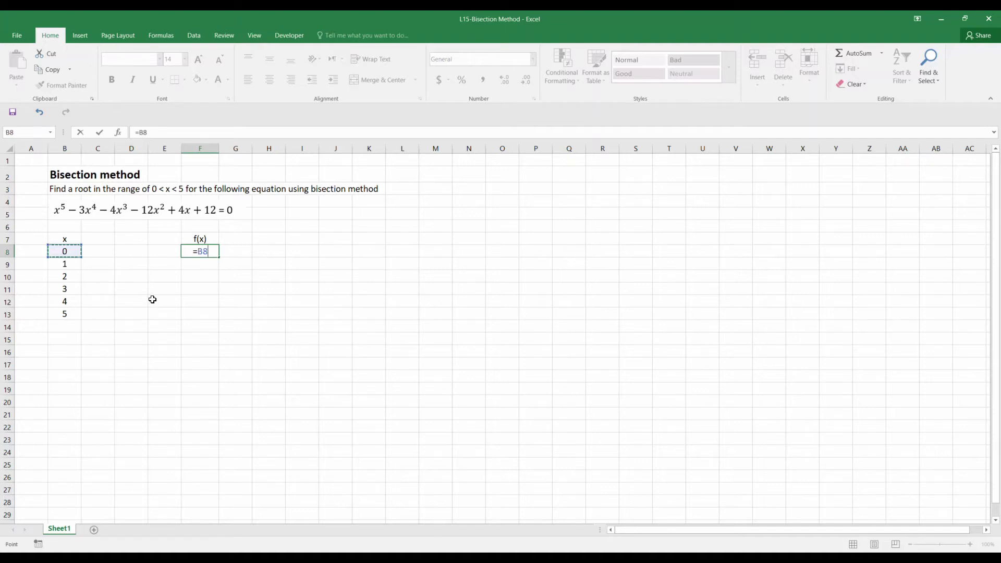
type("^5-3*")
left_click(67, 251)
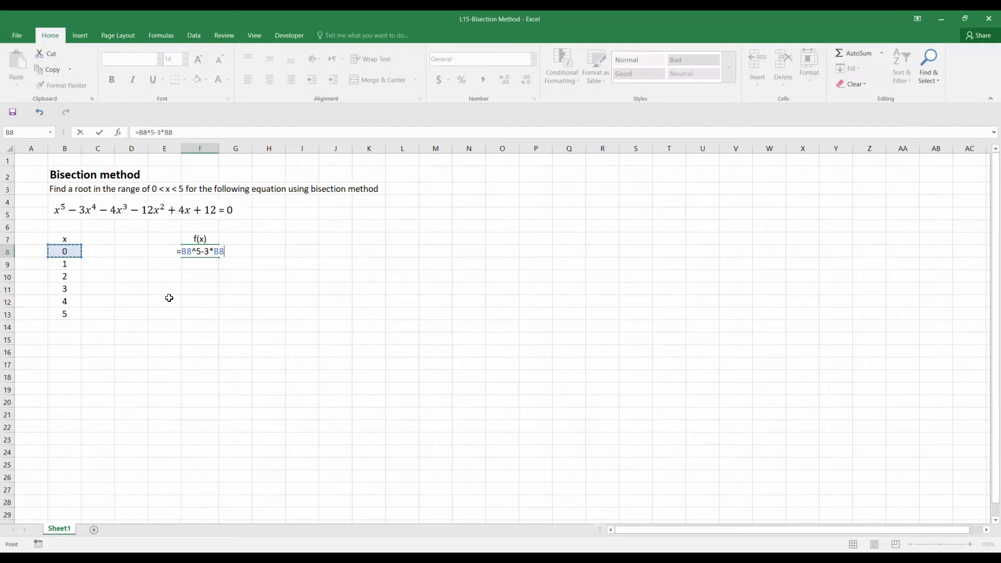
type("^4-4*")
left_click(68, 252)
type("^3")
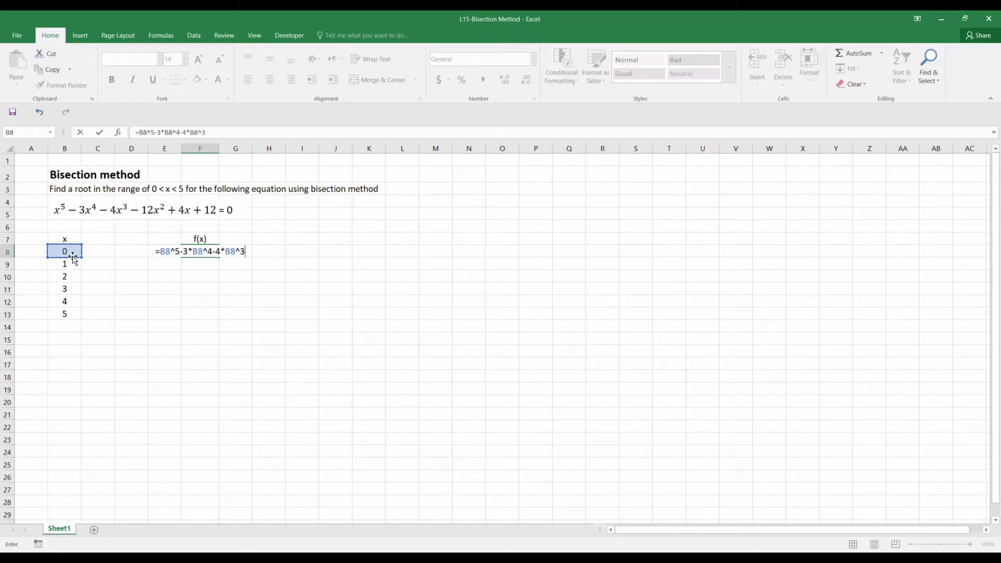
type("-12*")
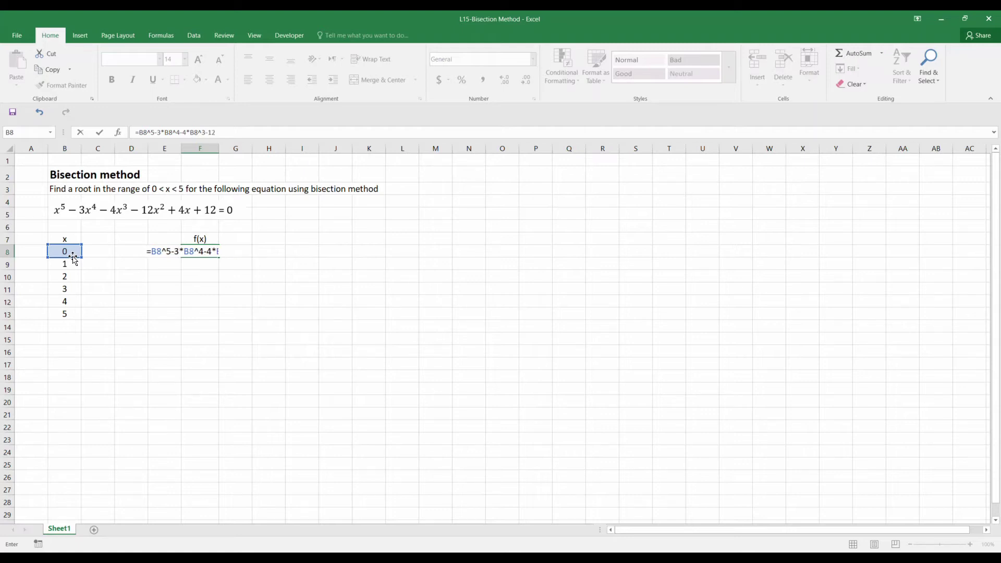
left_click(73, 255)
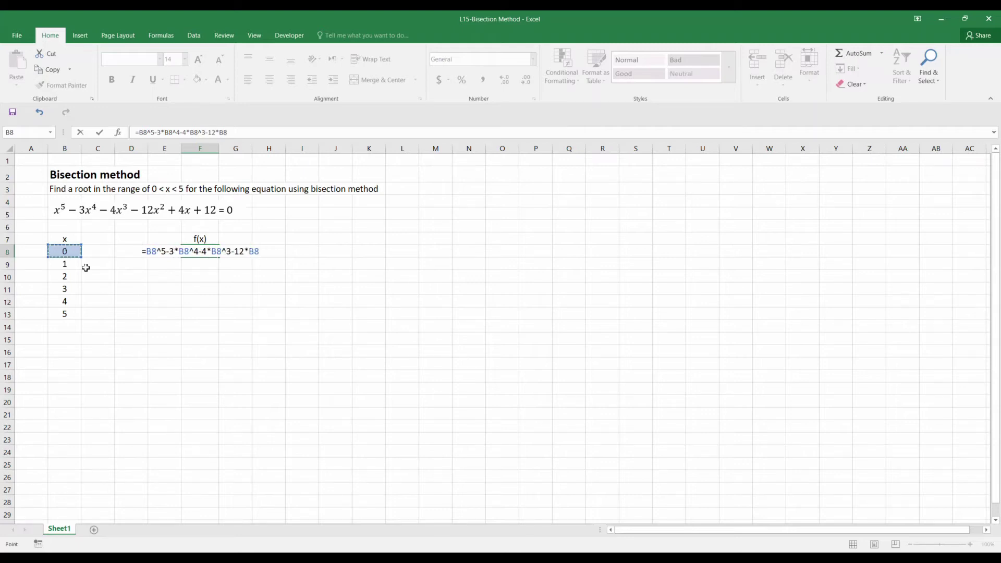
type("^2+4*")
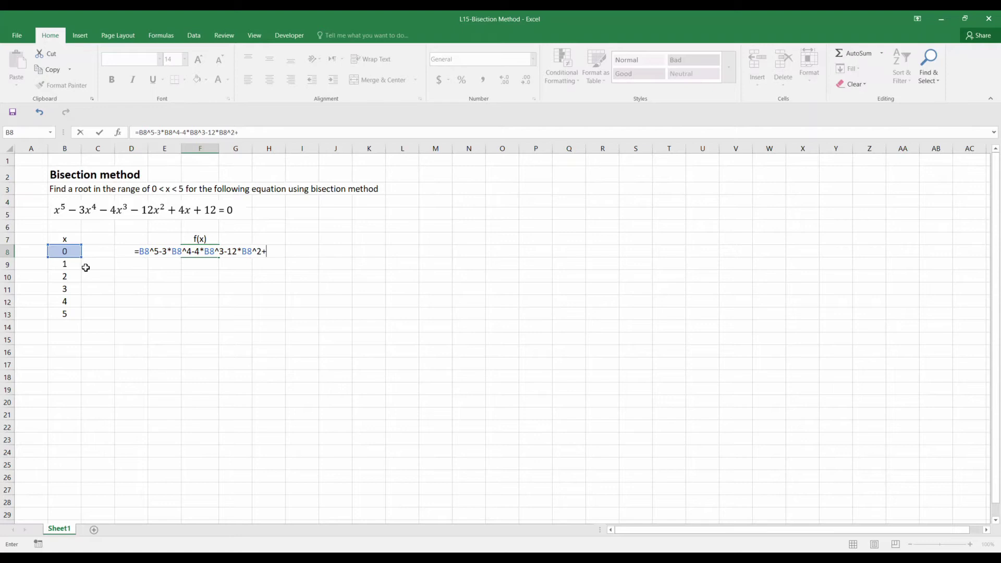
left_click(53, 253)
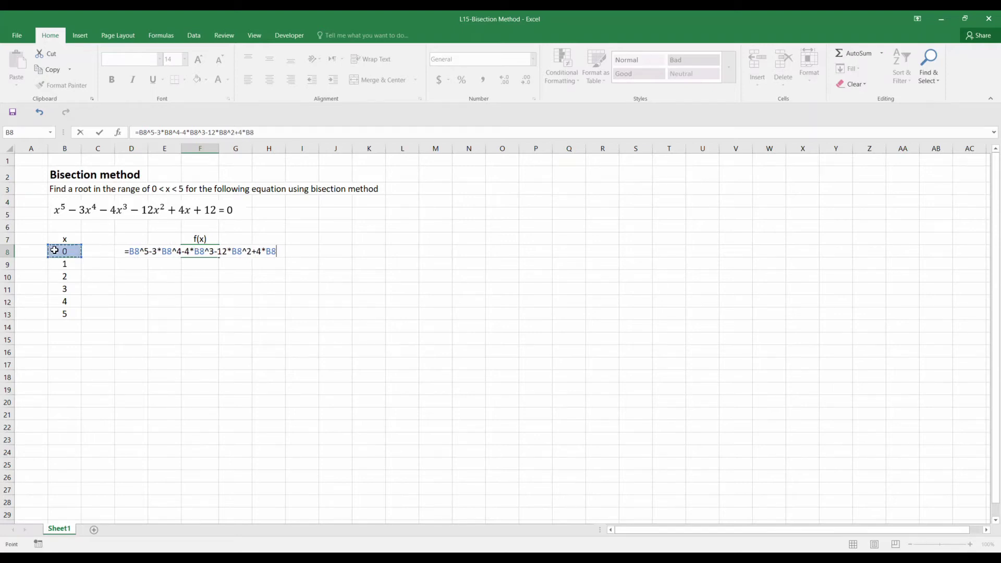
type("+12")
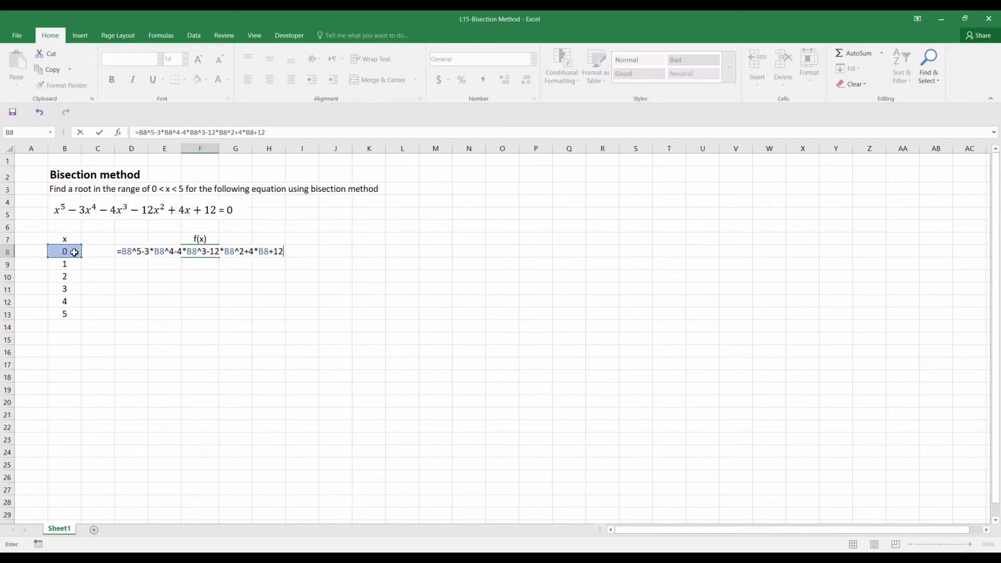
key("Return")
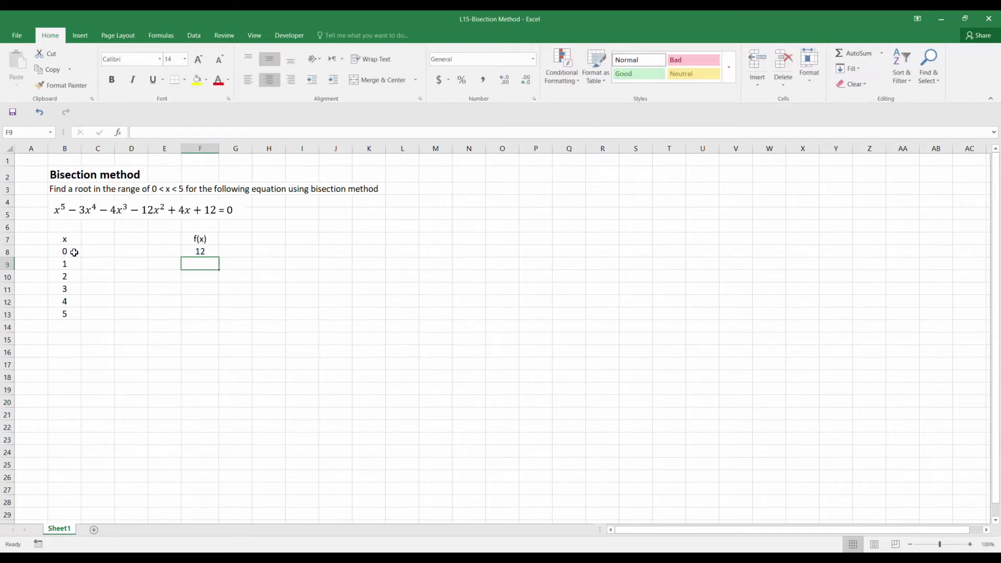
Copy the f(x) formula from F8 down through F13 for all the x values
left_click(190, 253)
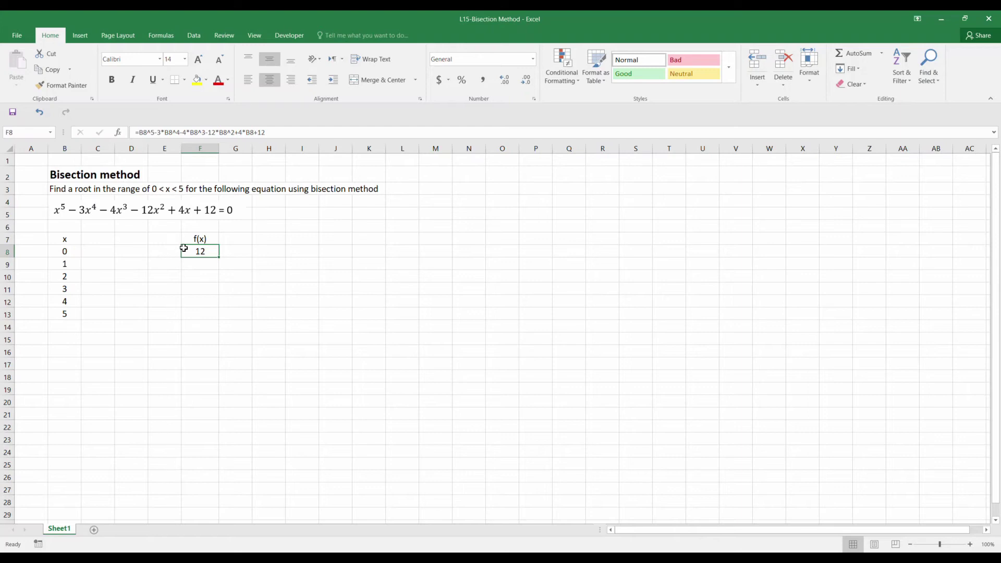
left_click_drag(218, 256, 221, 321)
left_click(227, 265)
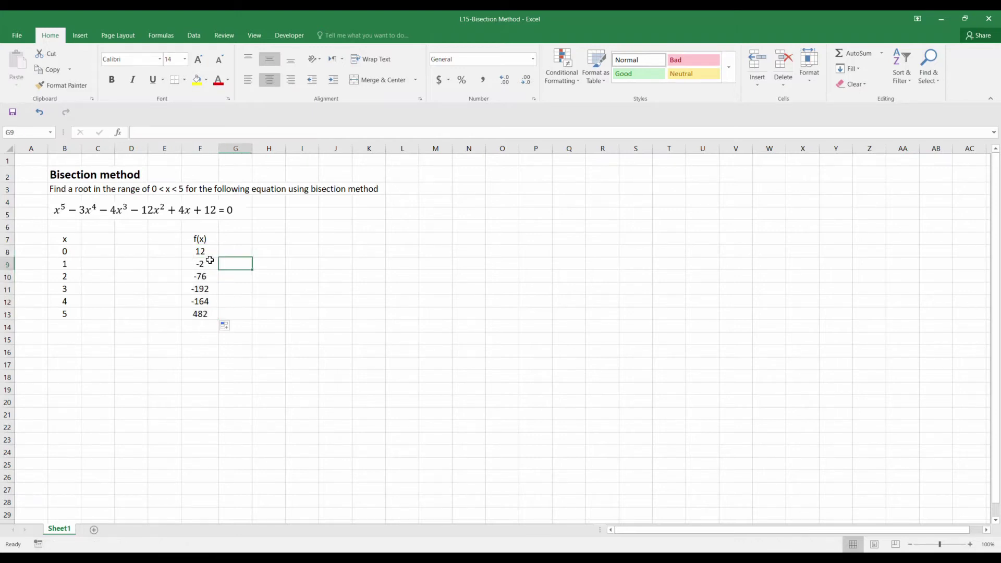
left_click(207, 251)
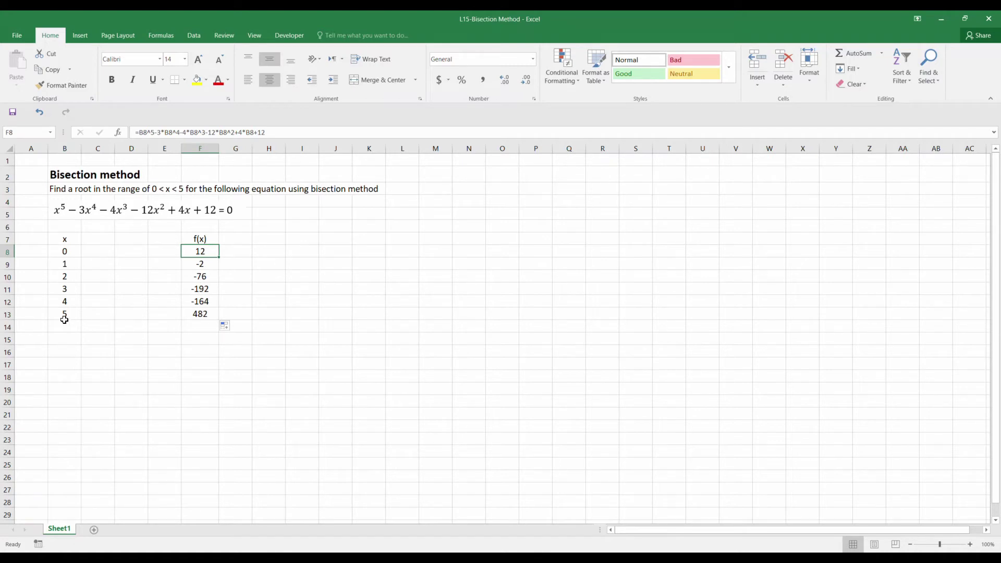
left_click(163, 354)
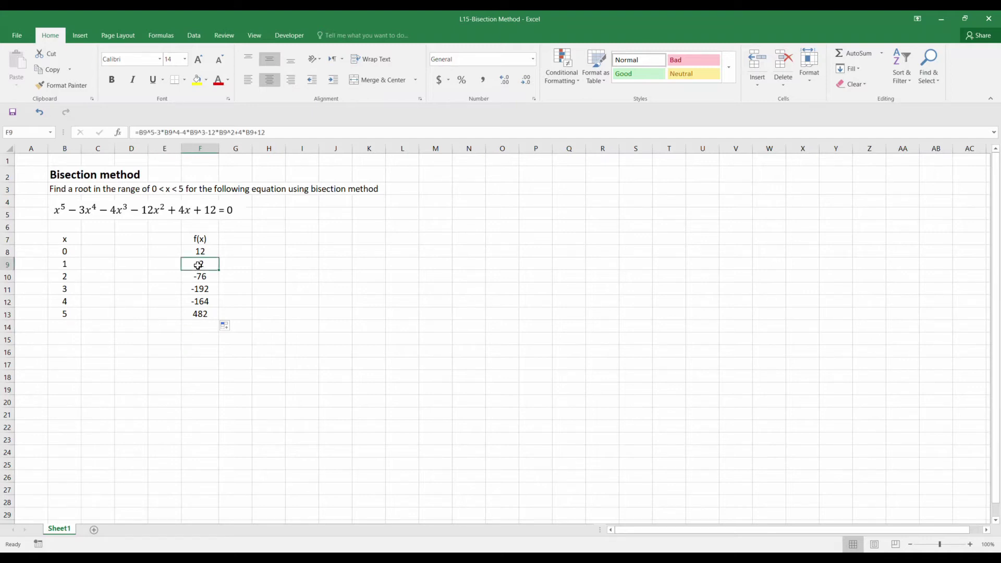
left_click_drag(198, 266, 200, 315)
left_click(198, 328)
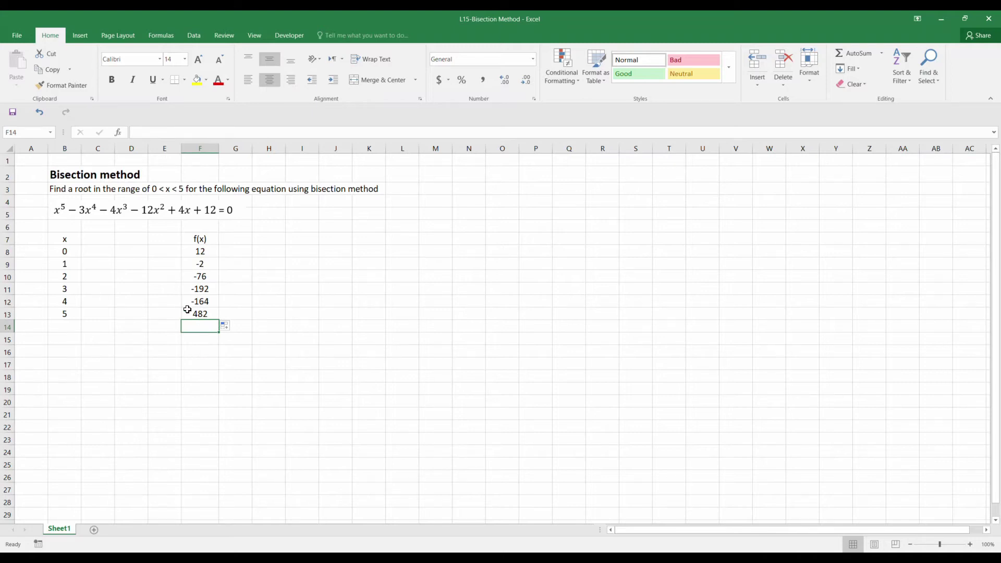
Plot f(x) against x from B7:B13 and F7:F13 as a scatter chart with smooth lines and markers, placed beside the table
left_click_drag(64, 239, 61, 314)
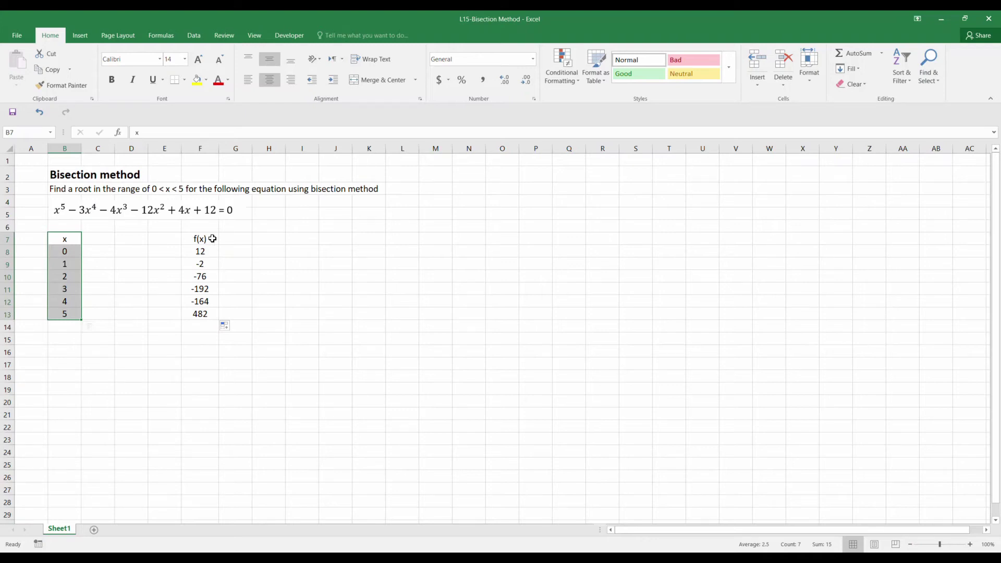
left_click_drag(212, 238, 207, 318)
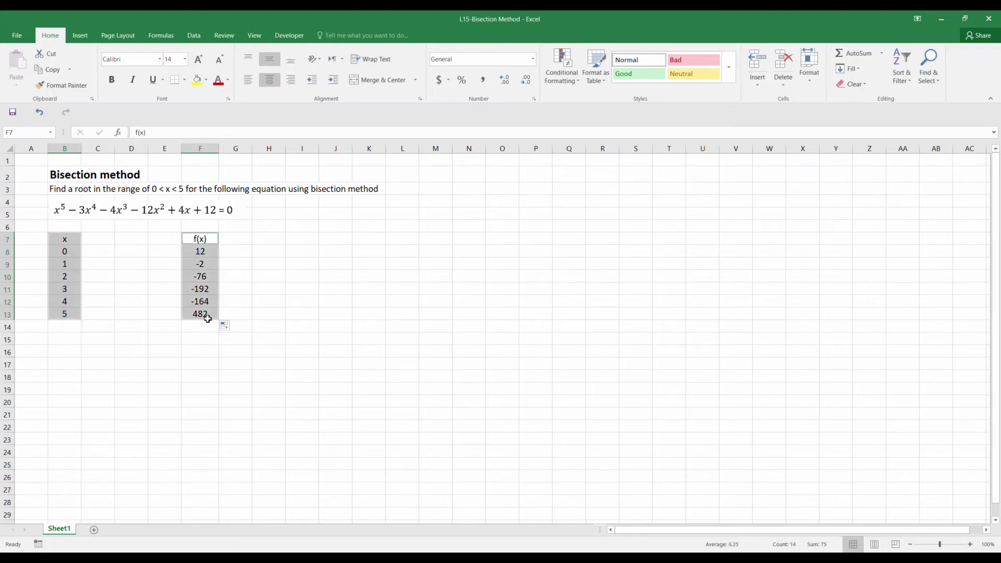
left_click(81, 36)
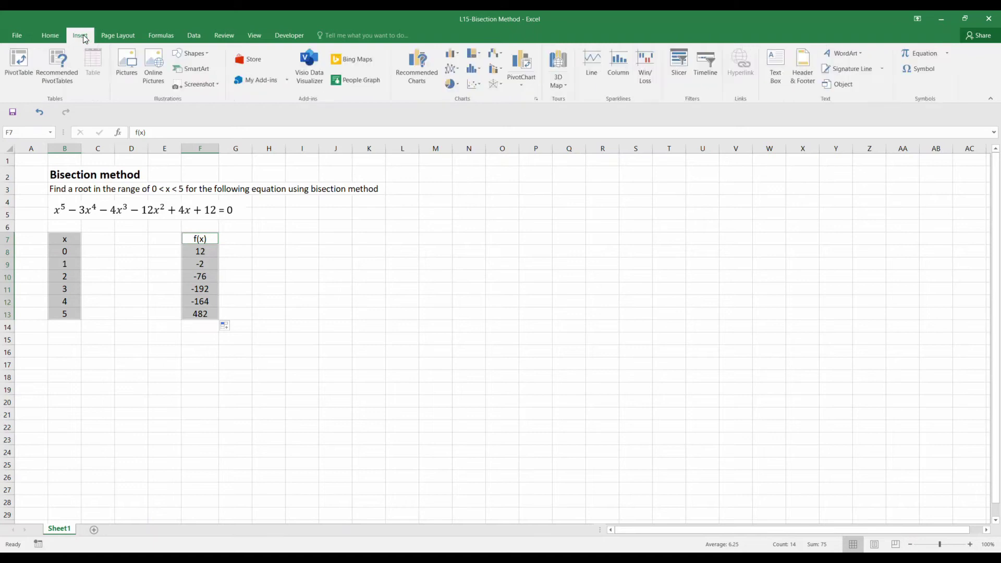
left_click(481, 85)
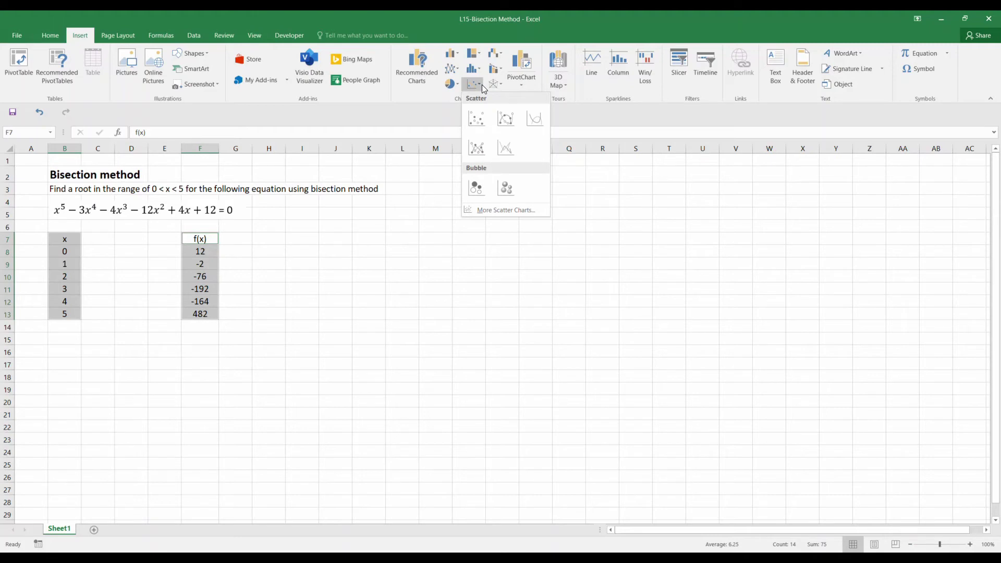
left_click(501, 130)
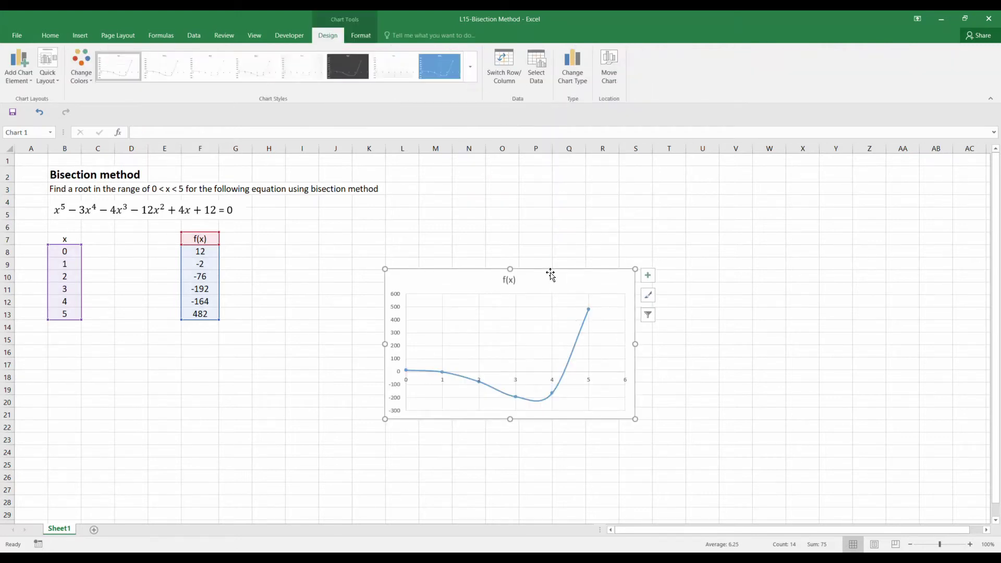
left_click_drag(551, 272, 448, 233)
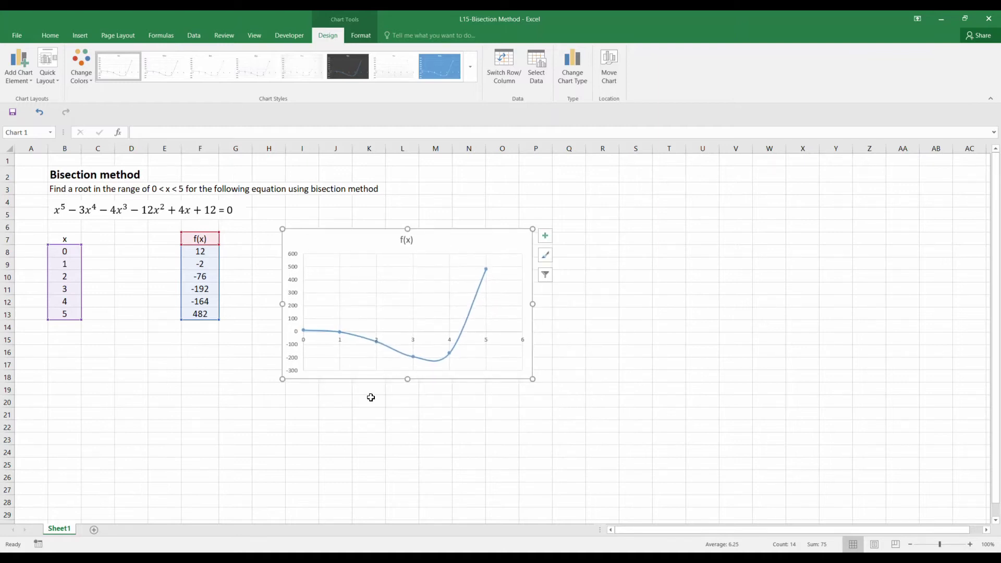
left_click(370, 399)
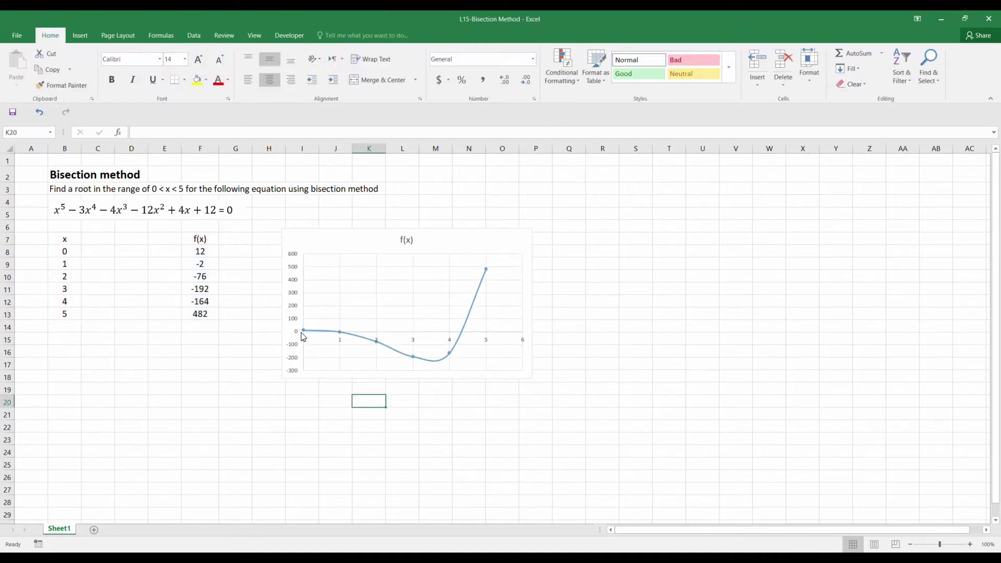
Examine on the f(x) chart where the curve crosses the x-axis, especially between the points at x = 4 and x = 5
mouse_move(302, 332)
mouse_move(453, 354)
mouse_move(461, 338)
left_click(400, 475)
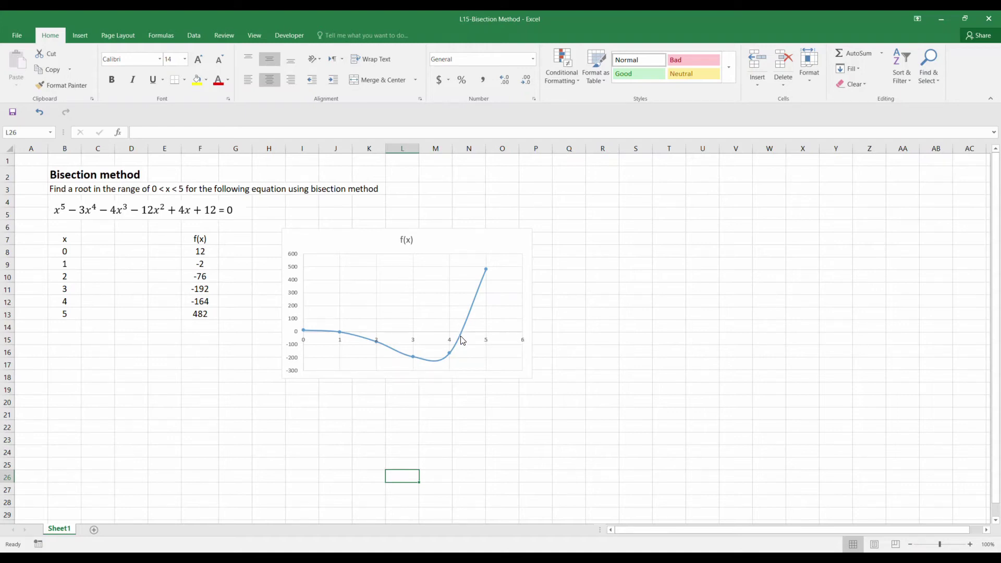
mouse_move(461, 336)
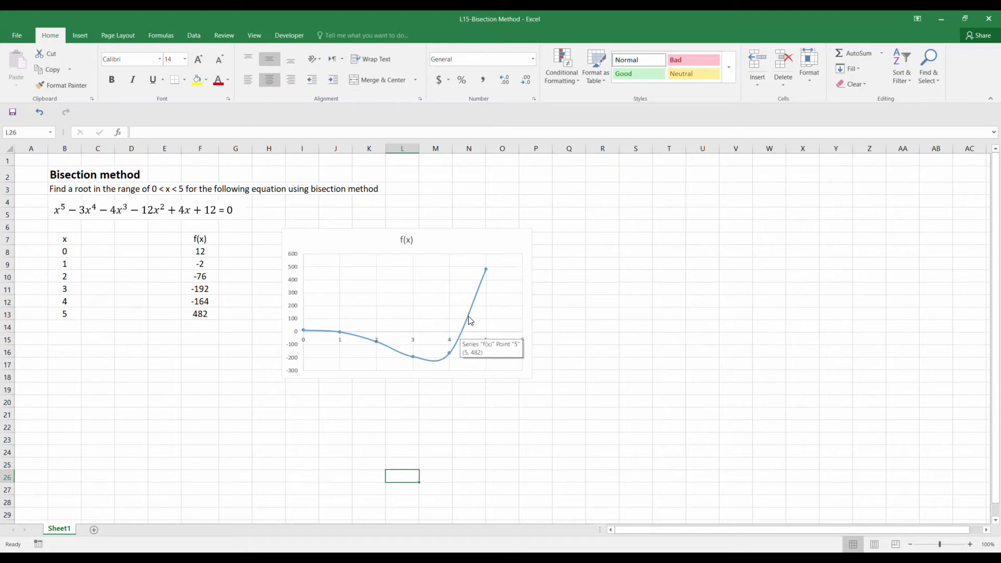
left_click(435, 400)
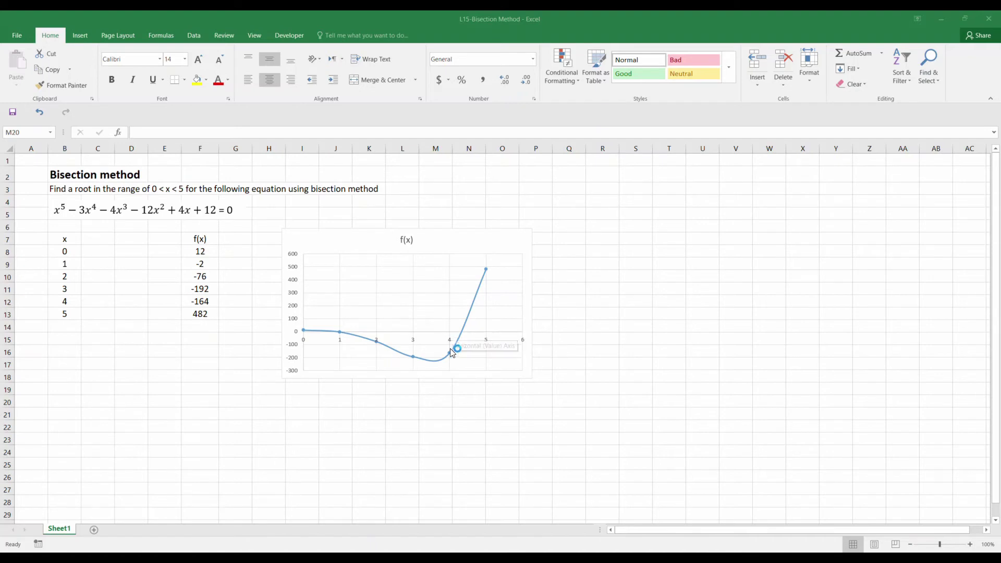
mouse_move(452, 360)
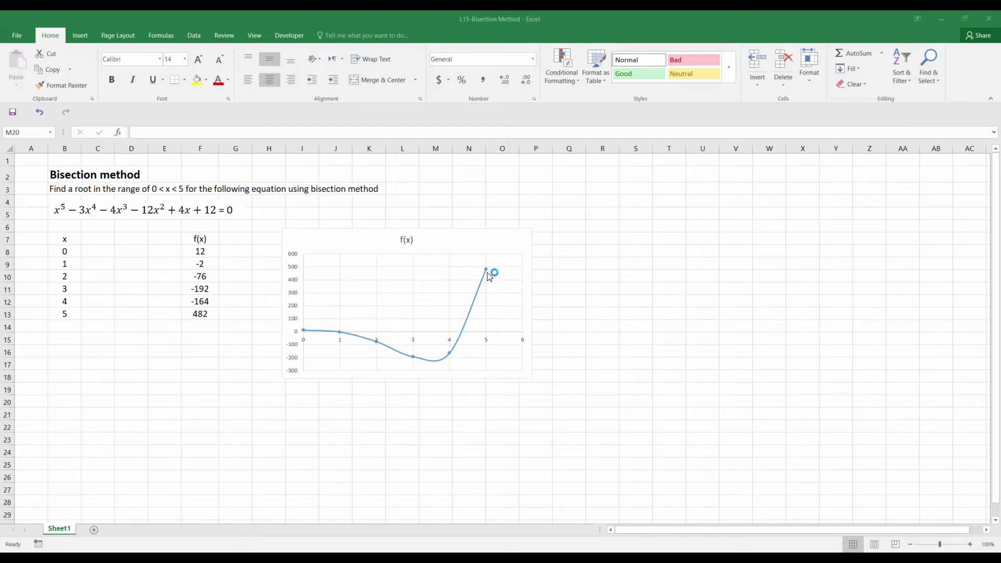
mouse_move(490, 276)
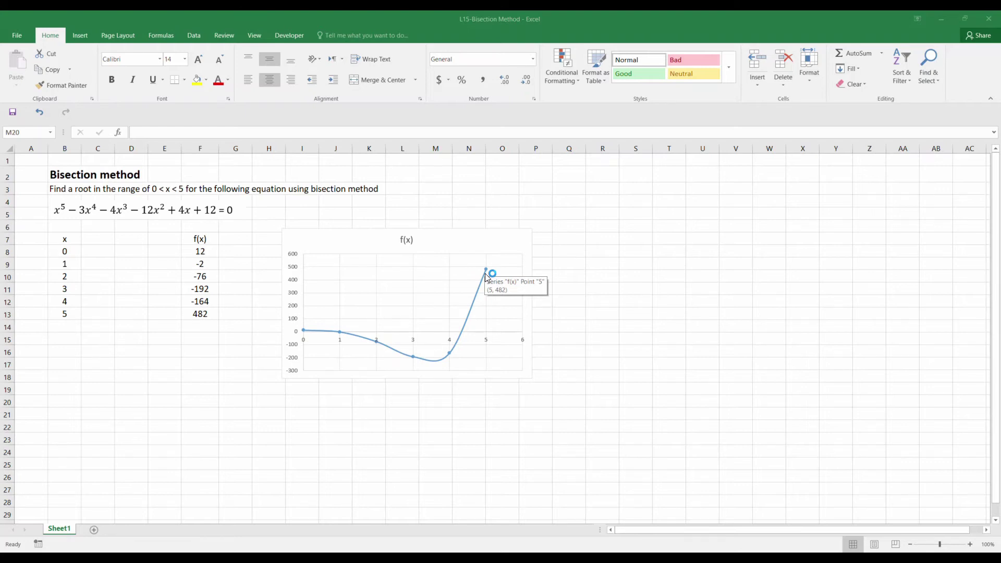
left_click(669, 174)
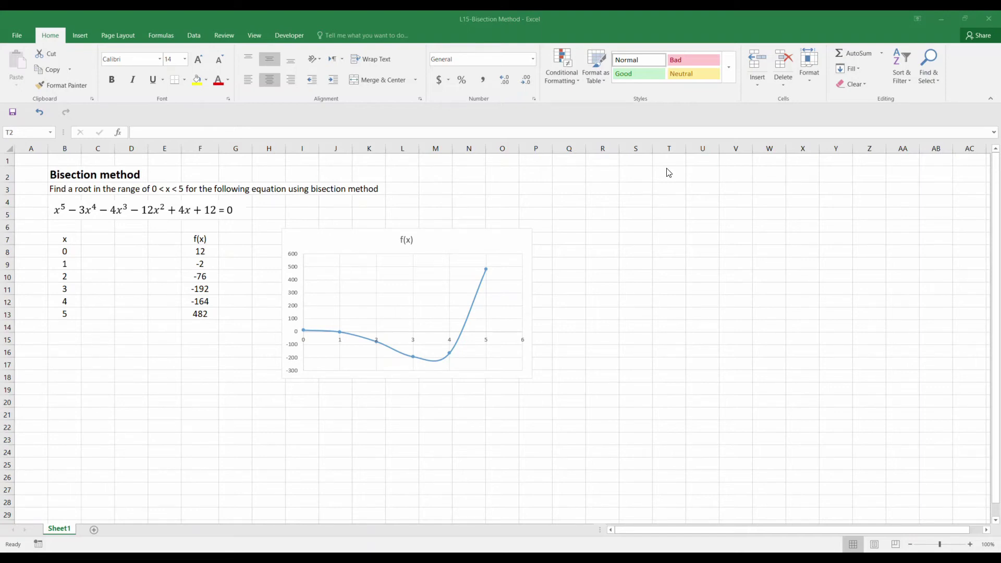
Enter the column headers Iteration # in T2, x in V2 and f(x) in Y2 for the bisection table
left_click(669, 172)
type("Iteration #")
key("Tab")
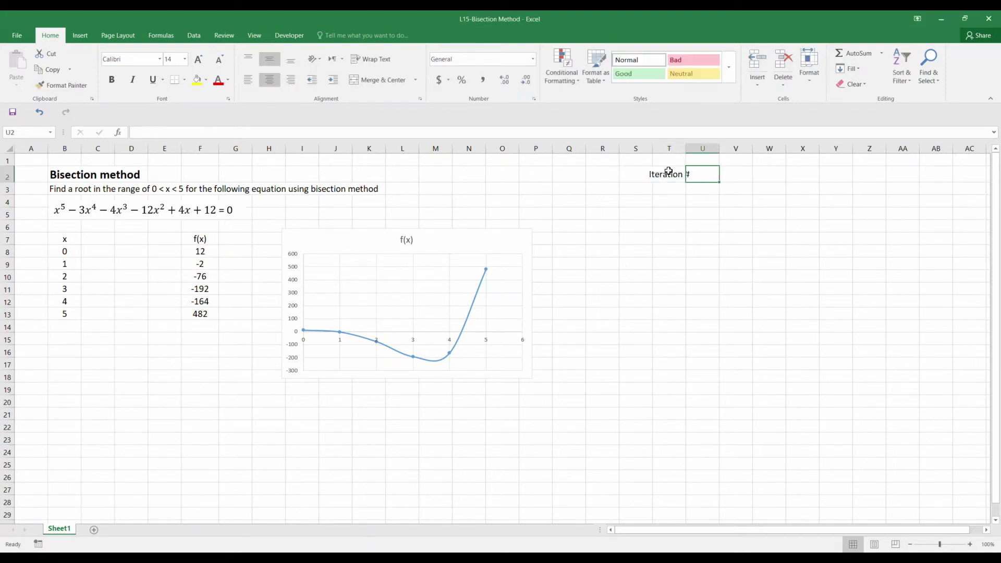
key("Tab")
type("x")
key("Tab")
key("Tab")
key("Tab")
type("f(x)")
Add the title Root finding - Bisection Method in V1 above the bisection table headers
left_click(686, 161)
type("Root")
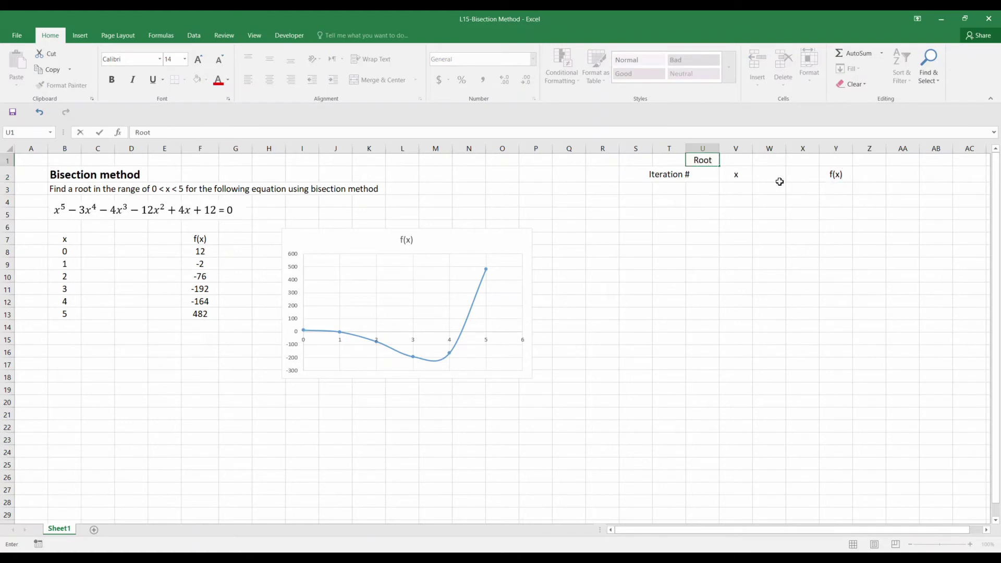
type(" finding - Bisection Method")
key("Return")
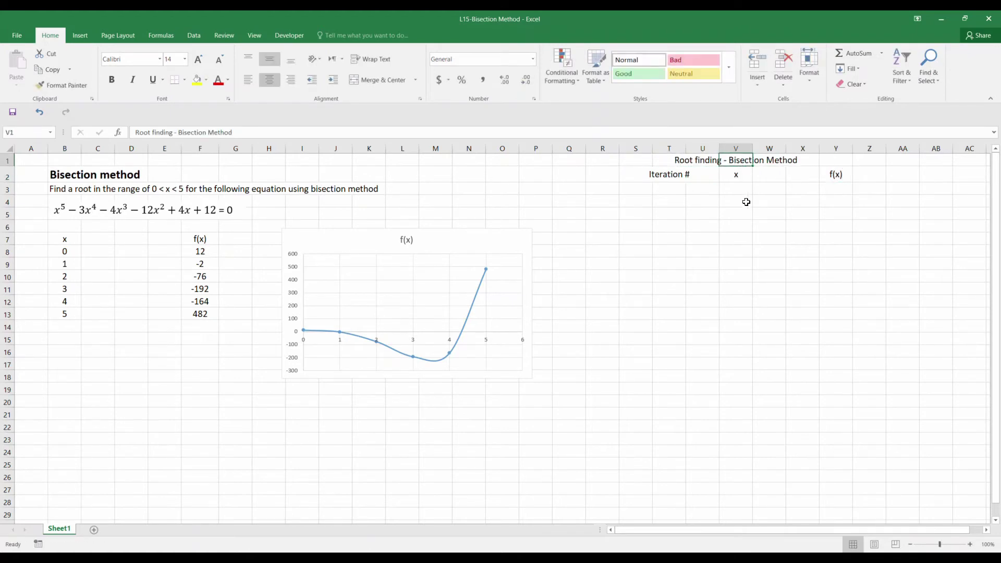
left_click(738, 213)
Enter the interval endpoints in the x column: 4 in V3 and 5 in V28
left_click(662, 189)
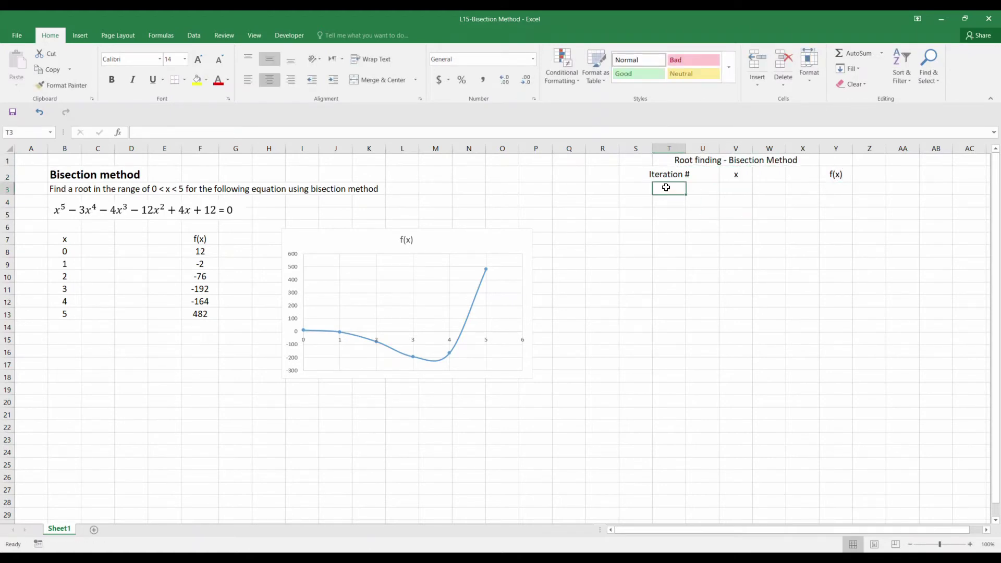
left_click(735, 190)
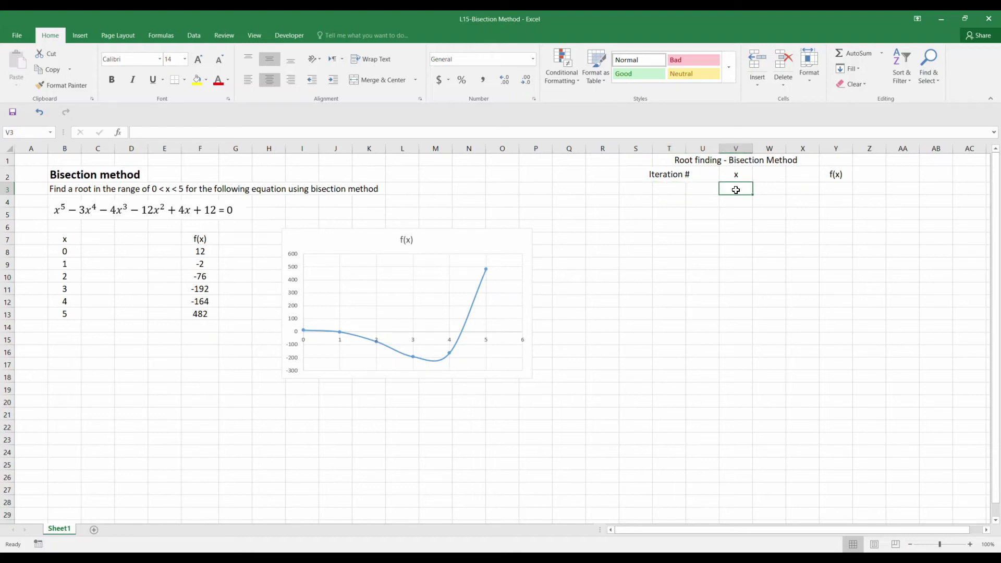
type("4")
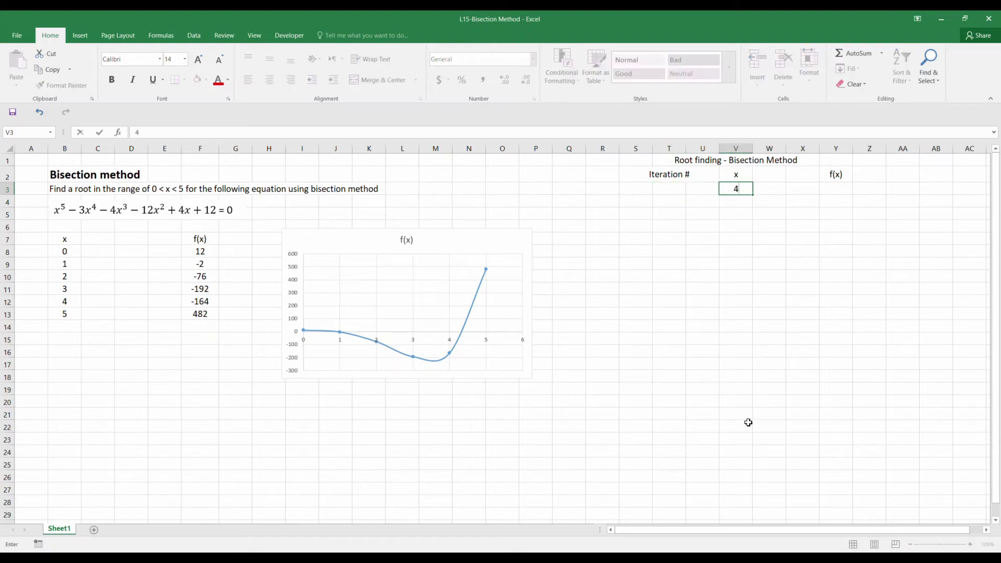
left_click(738, 503)
type("5")
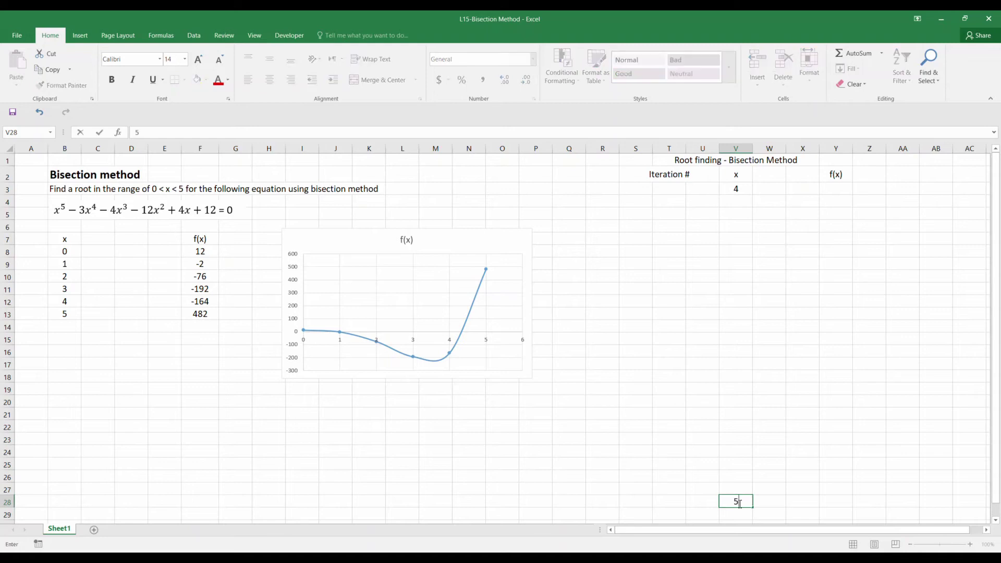
left_click(741, 462)
Fill the x column between the endpoints, V3:V28, with standard green
left_click_drag(747, 187, 735, 510)
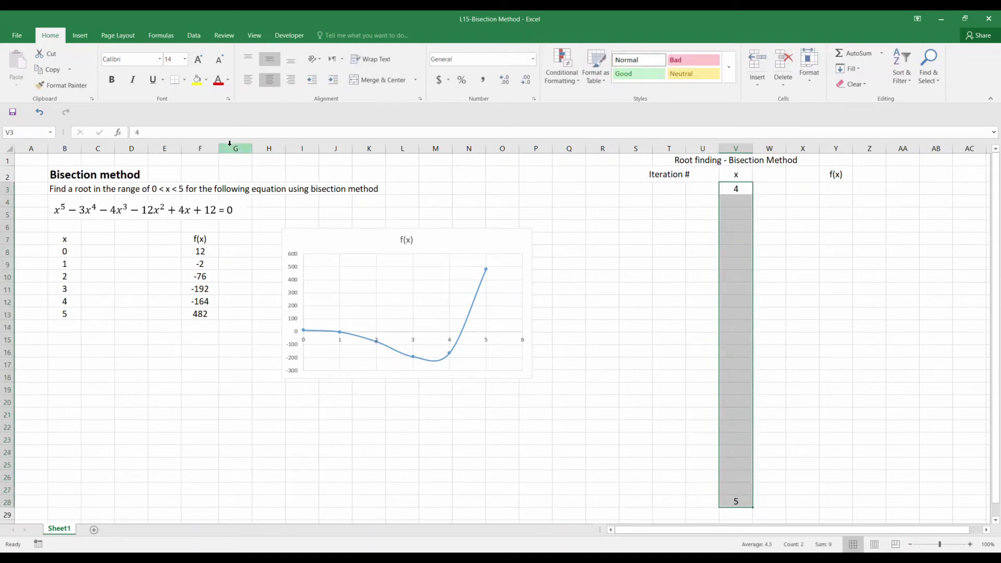
left_click(205, 80)
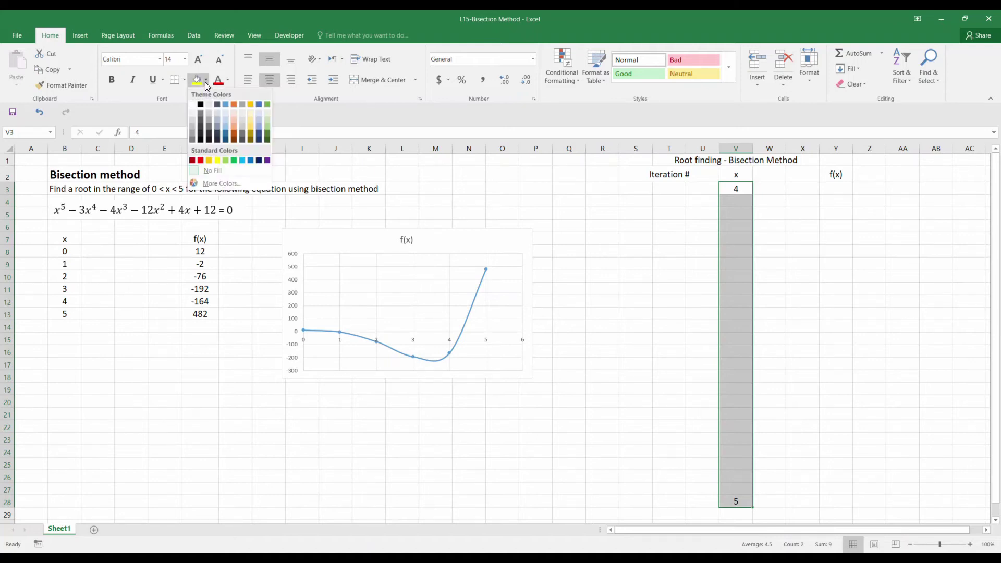
left_click(235, 161)
left_click_drag(729, 189, 749, 501)
Enter iteration number 0 for both endpoints, in T3 and T28
left_click(671, 192)
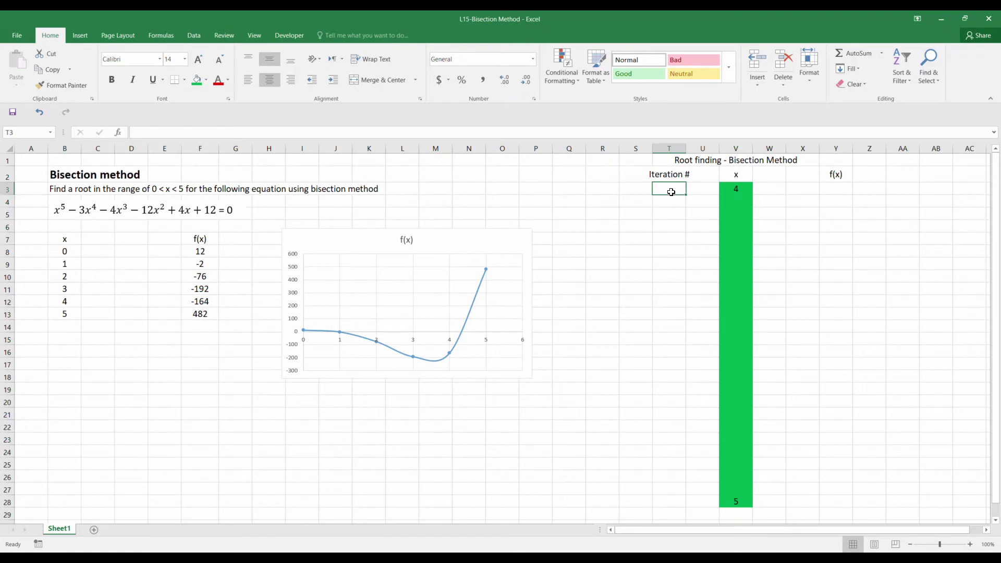
type("0")
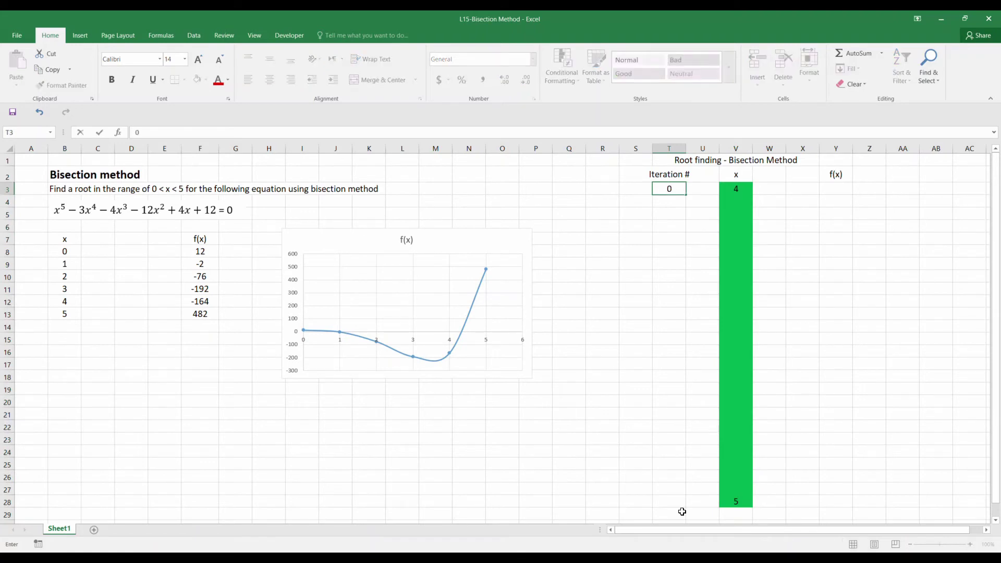
left_click(664, 501)
type("0")
left_click(680, 463)
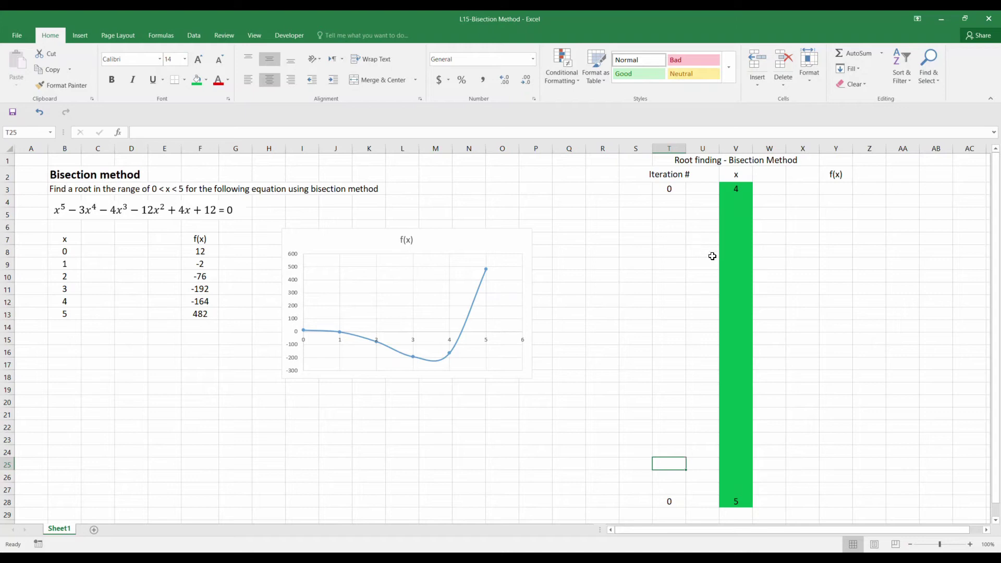
Copy the f(x) formula from F8 into Y3 to evaluate the endpoint x in V3
left_click(736, 188)
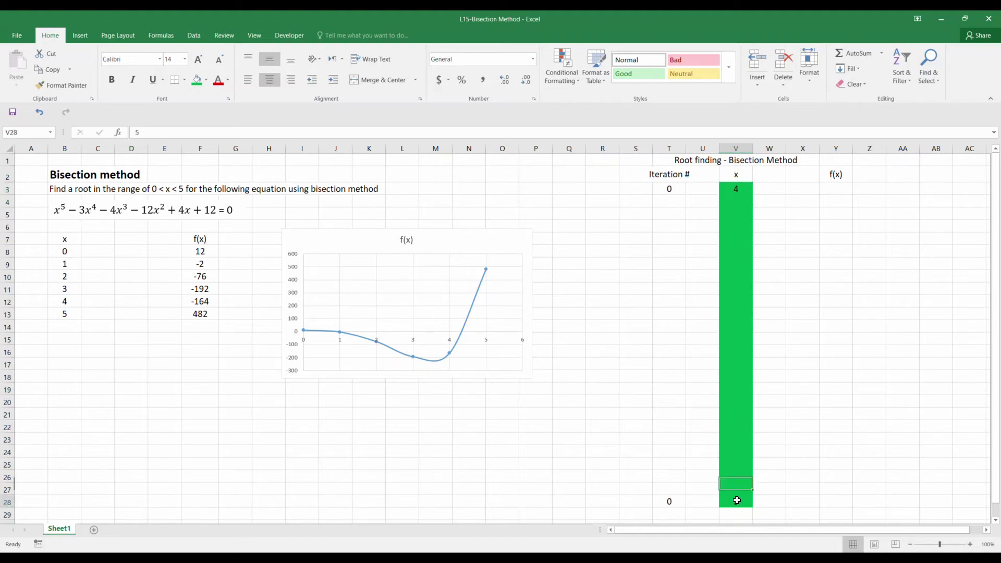
left_click(737, 500)
left_click(834, 190)
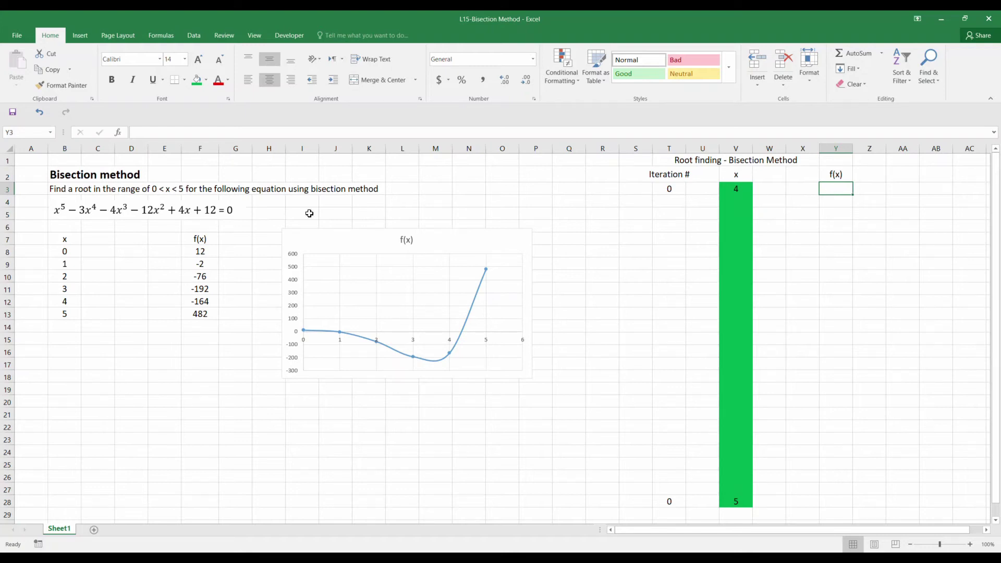
left_click(207, 252)
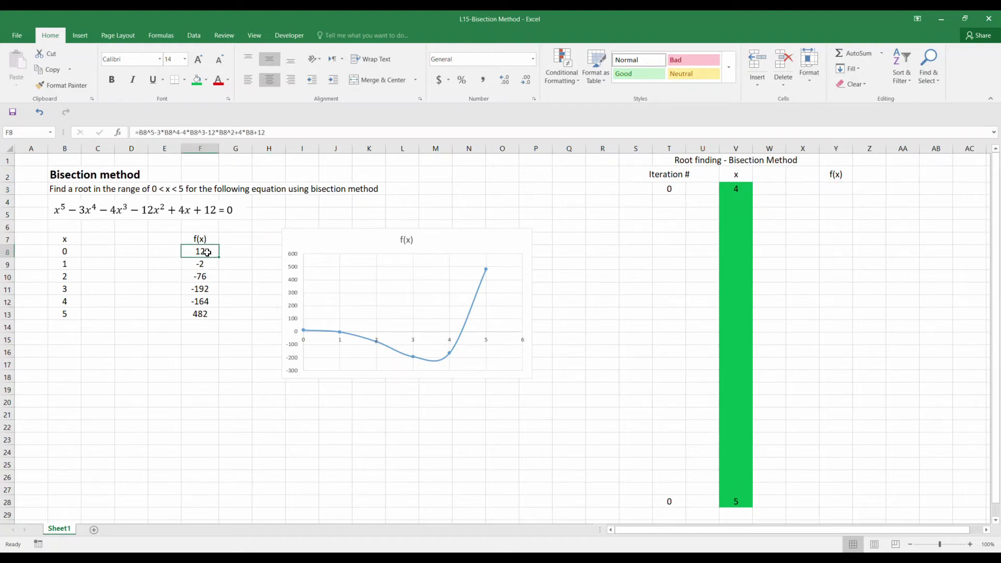
key("ctrl+c")
left_click(826, 190)
key("Return")
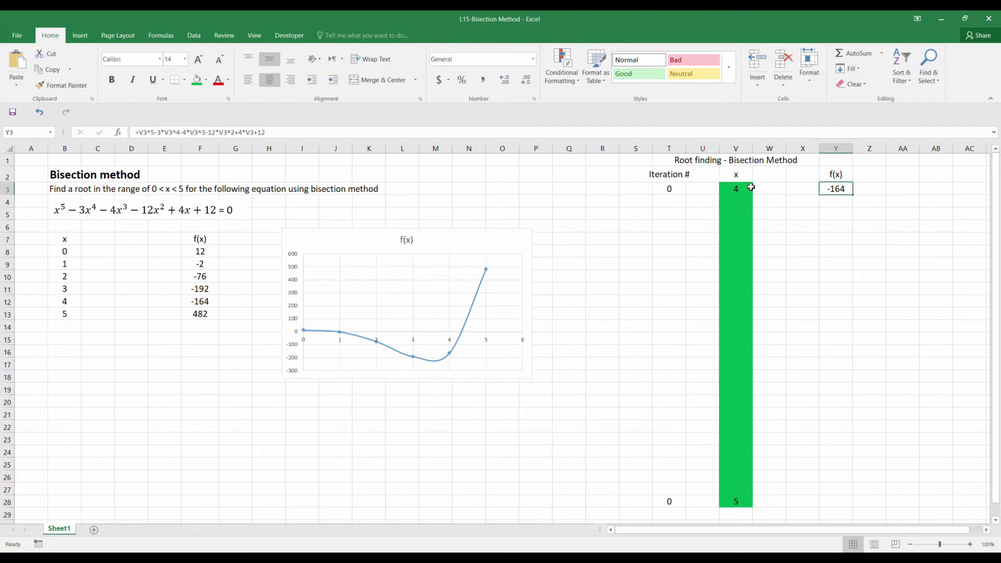
Format the f(x) range Y3:Y28 to show two decimal places
key("ctrl+c")
left_click(821, 209)
left_click(834, 190)
left_click_drag(835, 189, 834, 503)
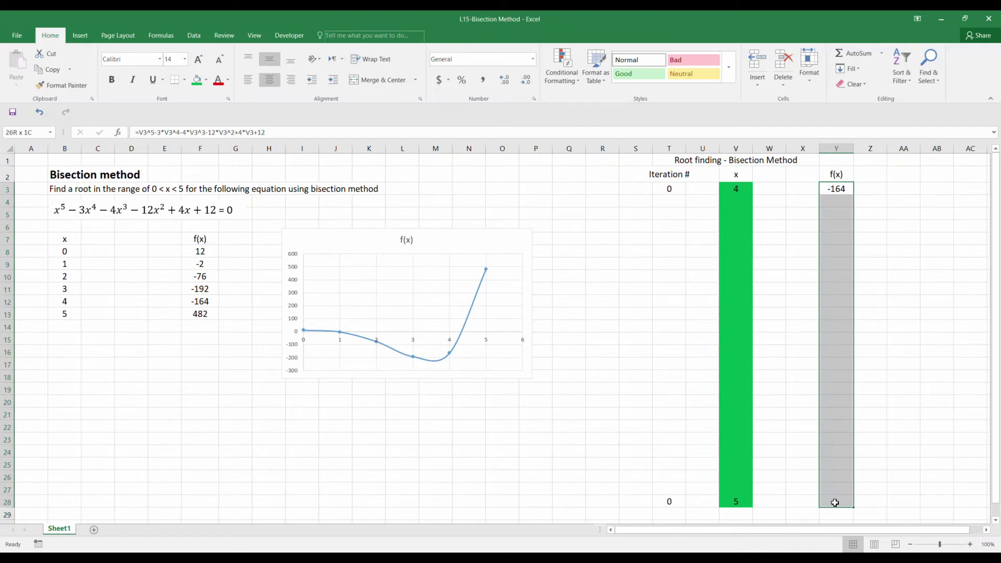
left_click(503, 81)
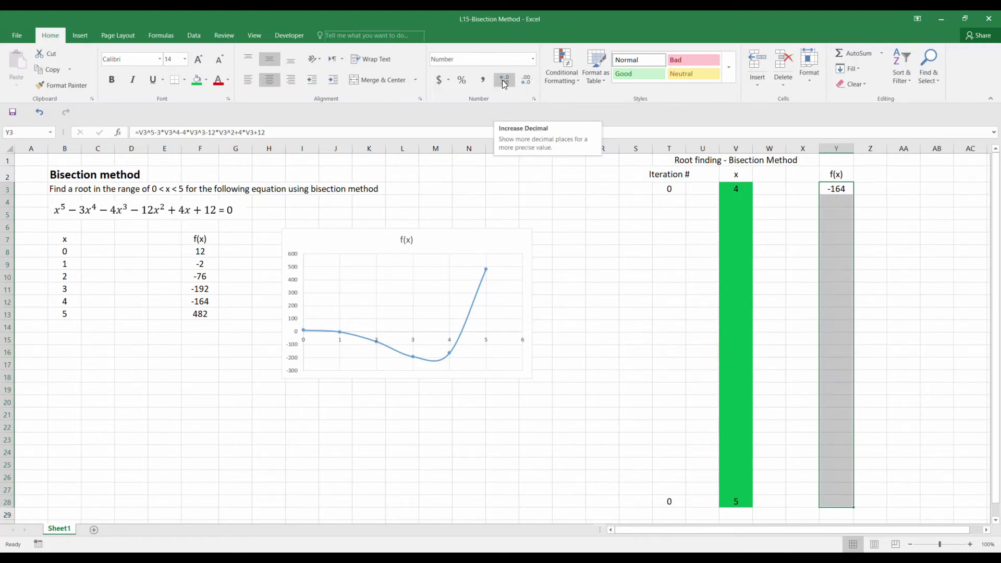
left_click(504, 81)
left_click(504, 81)
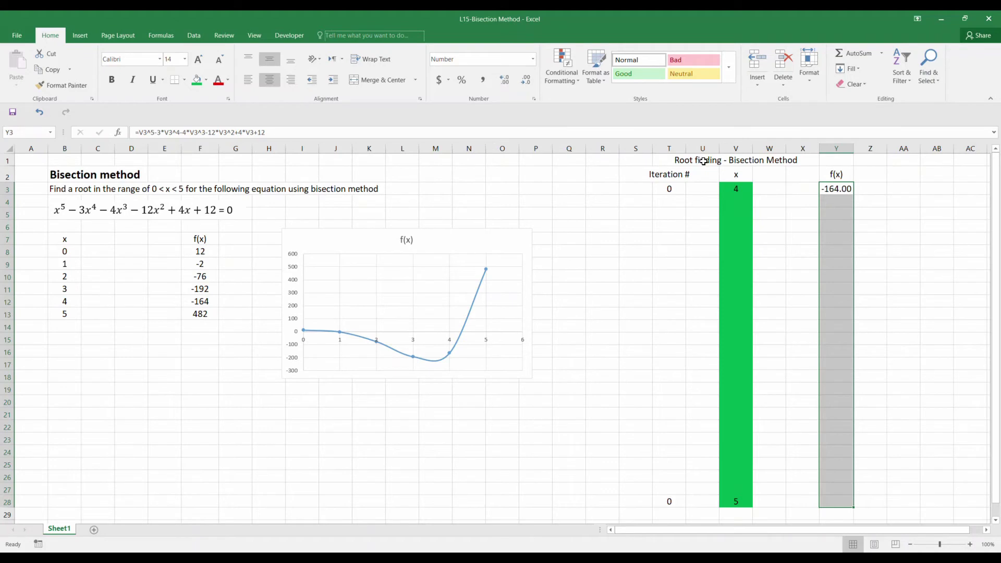
Copy the f(x) formula from Y3 into Y28 to evaluate the other endpoint
left_click(828, 191)
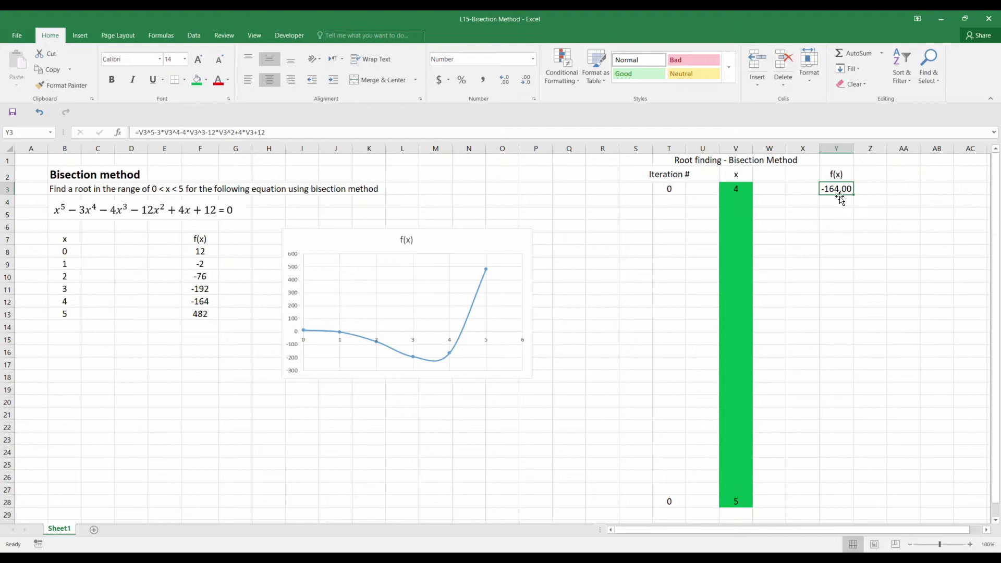
key("ctrl+c")
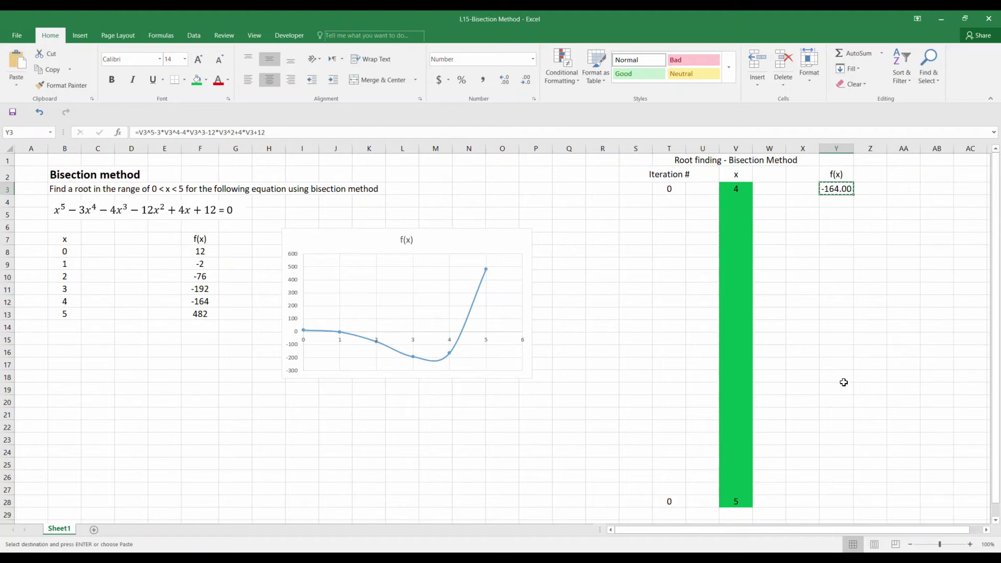
left_click(839, 499)
key("ctrl+v")
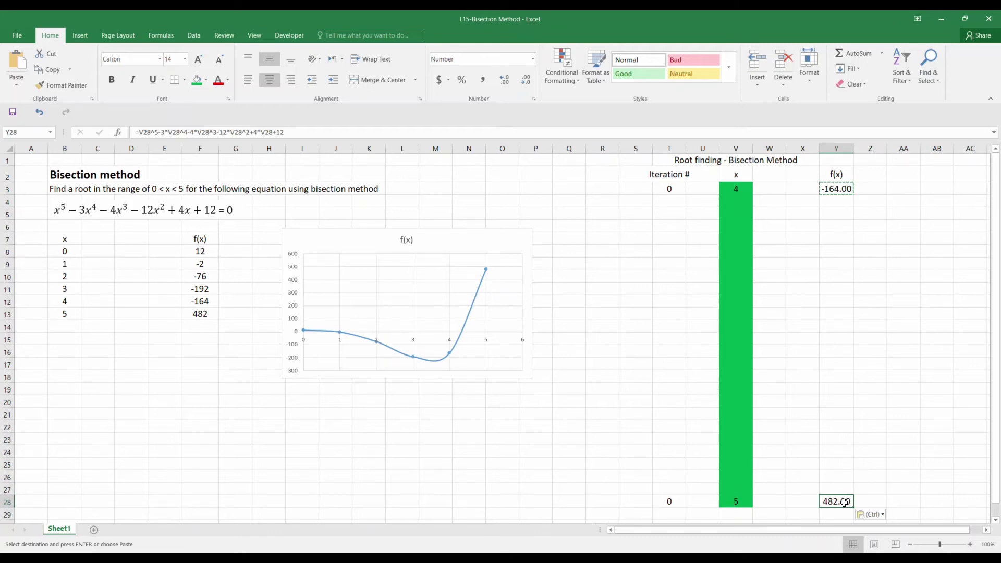
key("Escape")
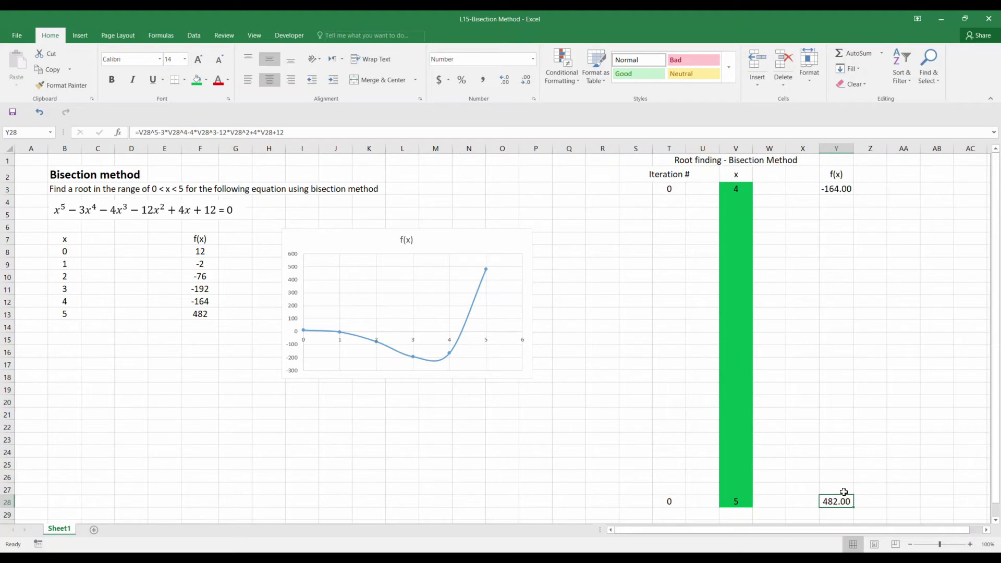
Calculate the interval midpoint in V15 with the formula =(V3+V28)/2
left_click(729, 339)
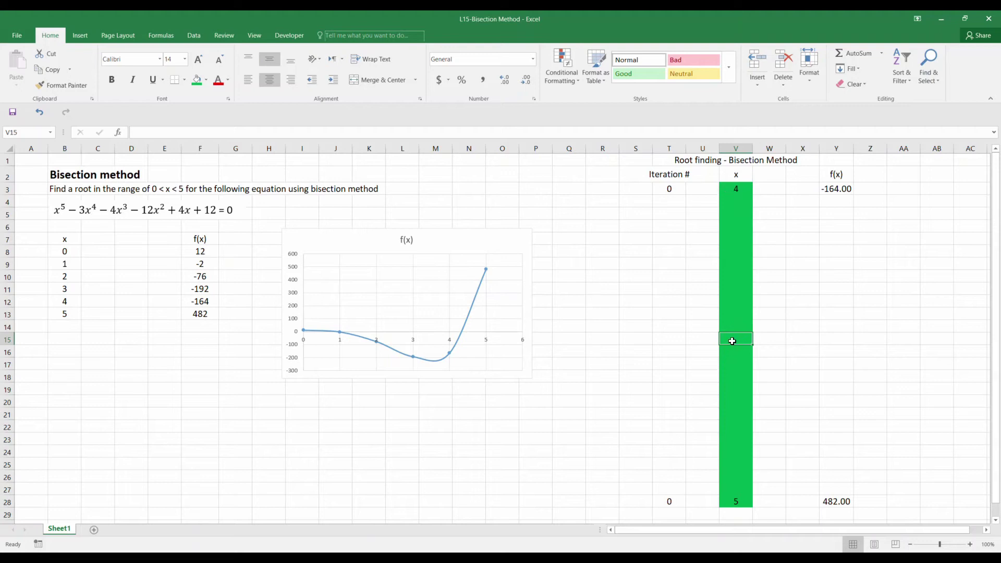
type("=")
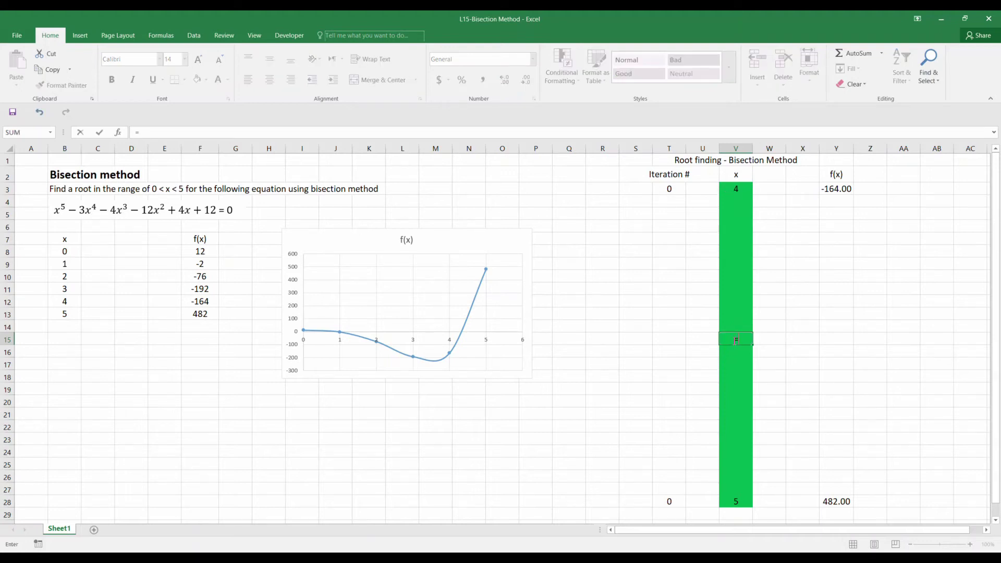
type("(")
left_click(740, 186)
type("+")
left_click(733, 502)
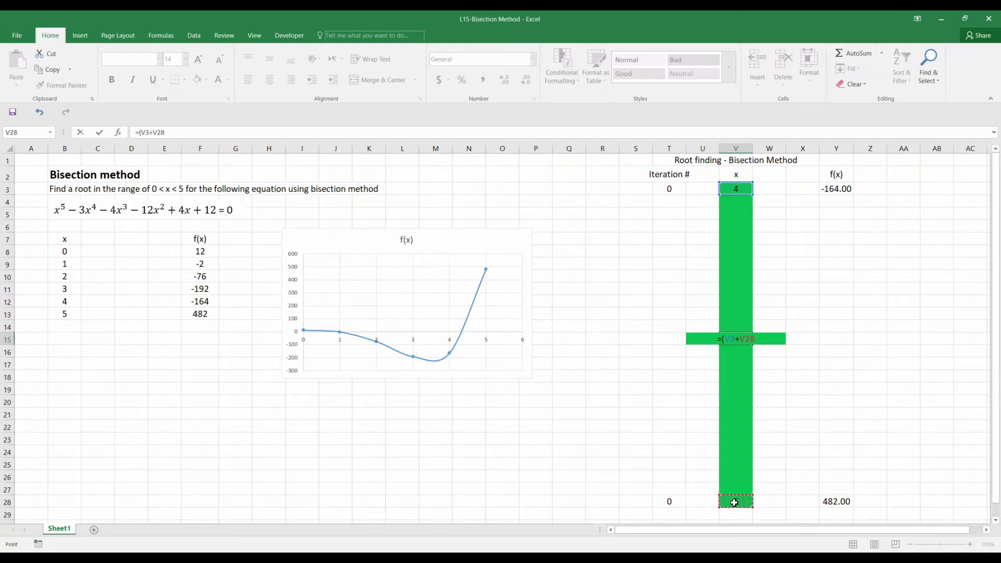
type(")")
type("2")
key("Return")
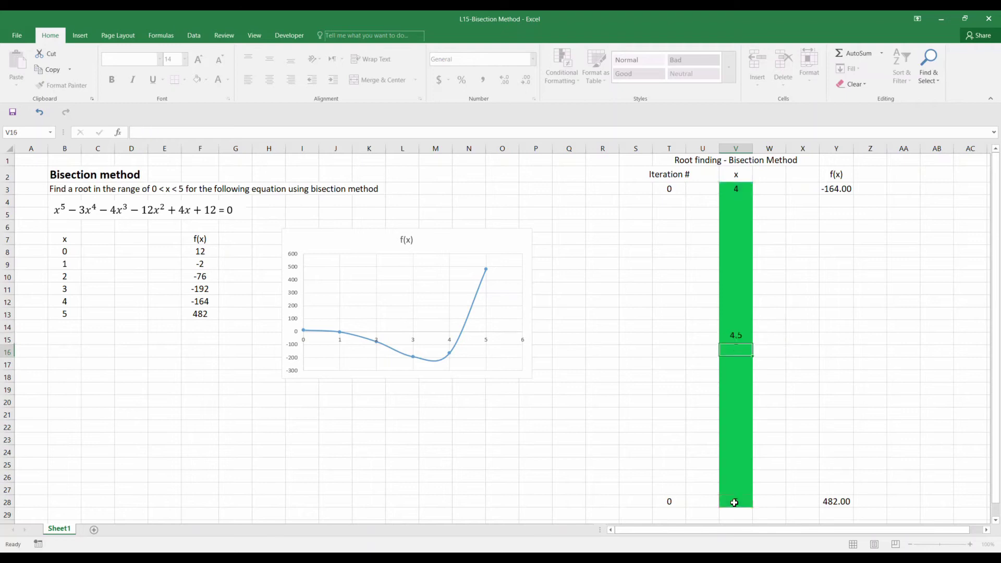
left_click(737, 340)
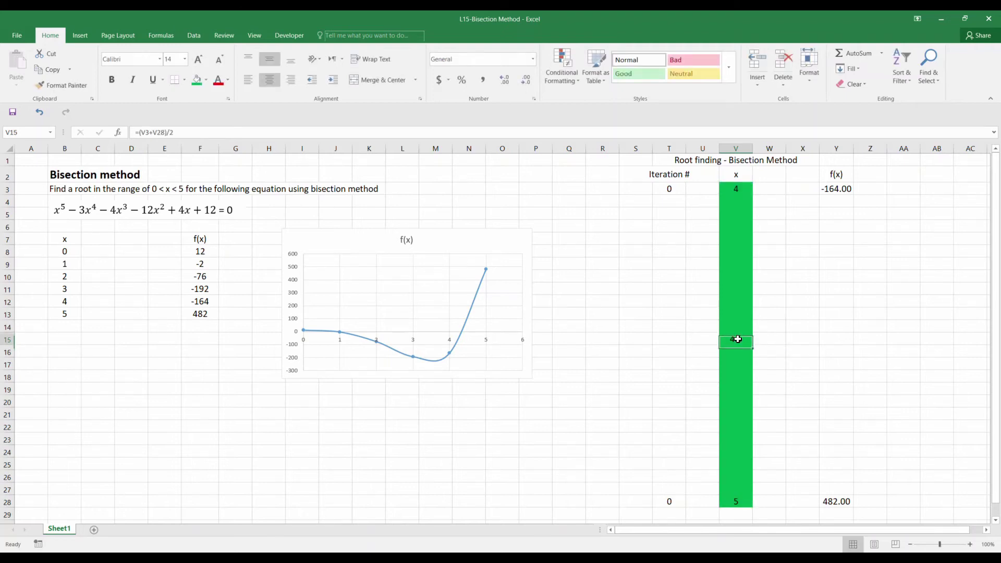
Label the midpoint row as iteration 1 in T15
left_click(669, 340)
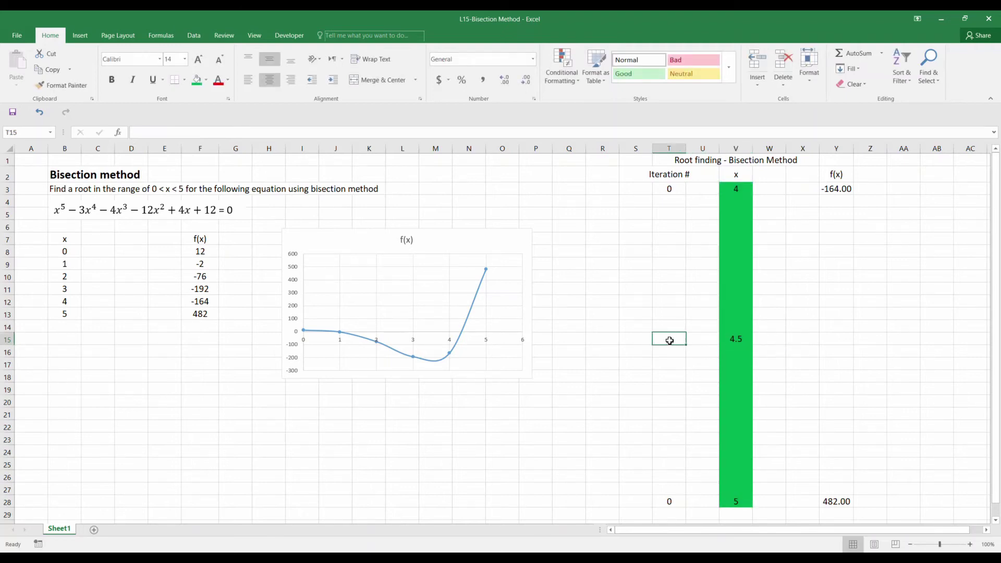
type("1")
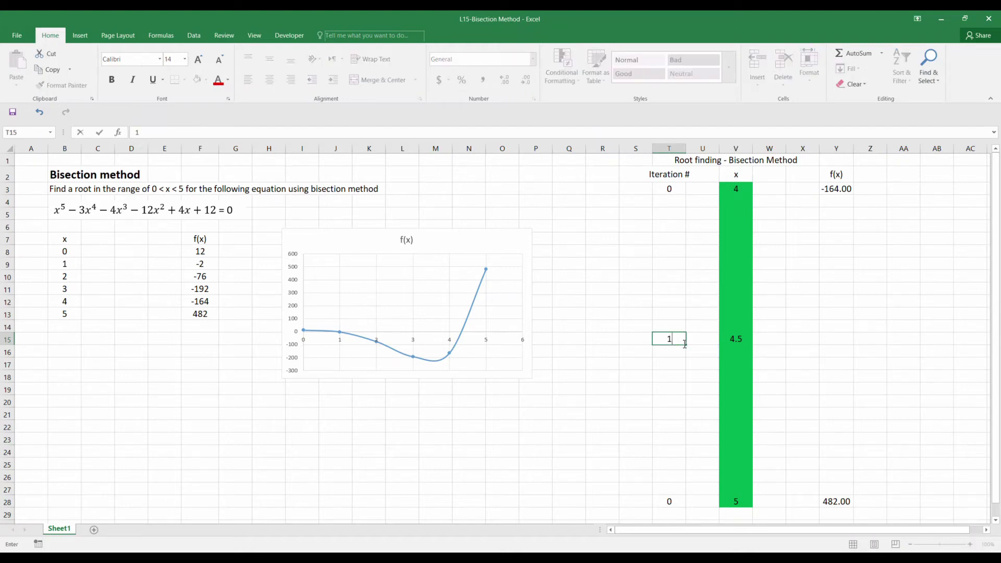
key("Tab")
left_click(737, 338)
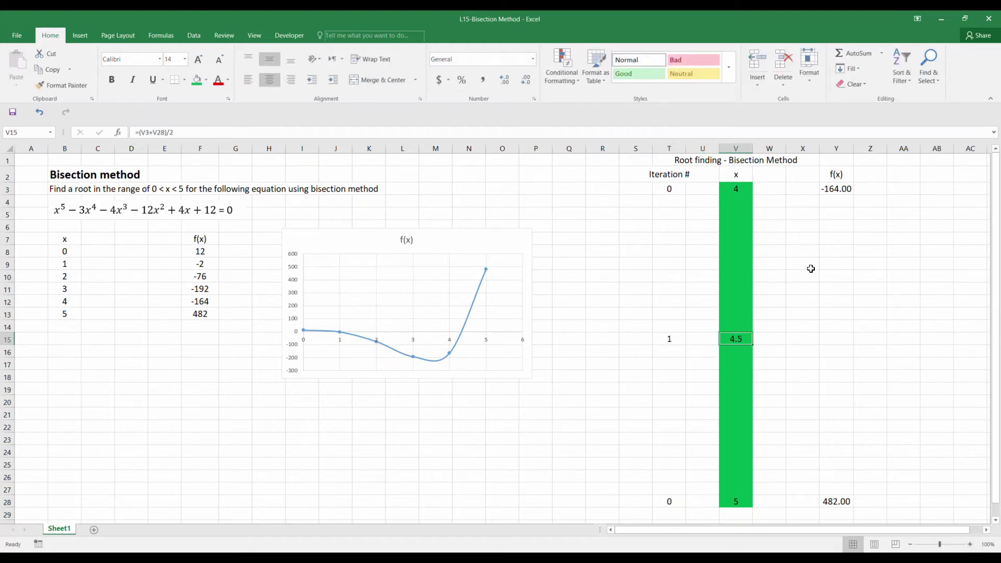
Copy the f(x) formula from Y3 into Y15 to evaluate the function at the midpoint
left_click(837, 192)
key("ctrl+c")
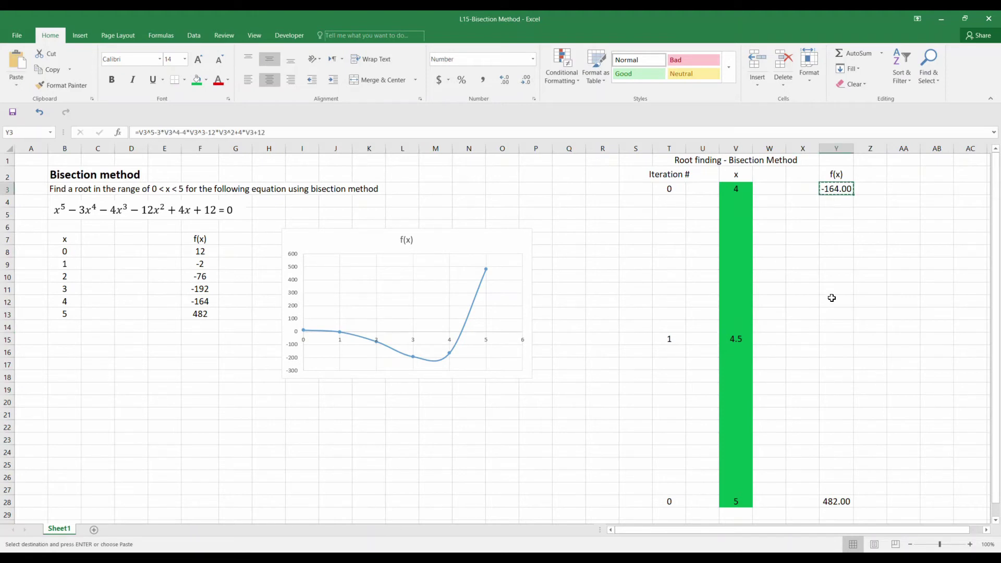
left_click(832, 338)
key("ctrl+v")
left_click(852, 376)
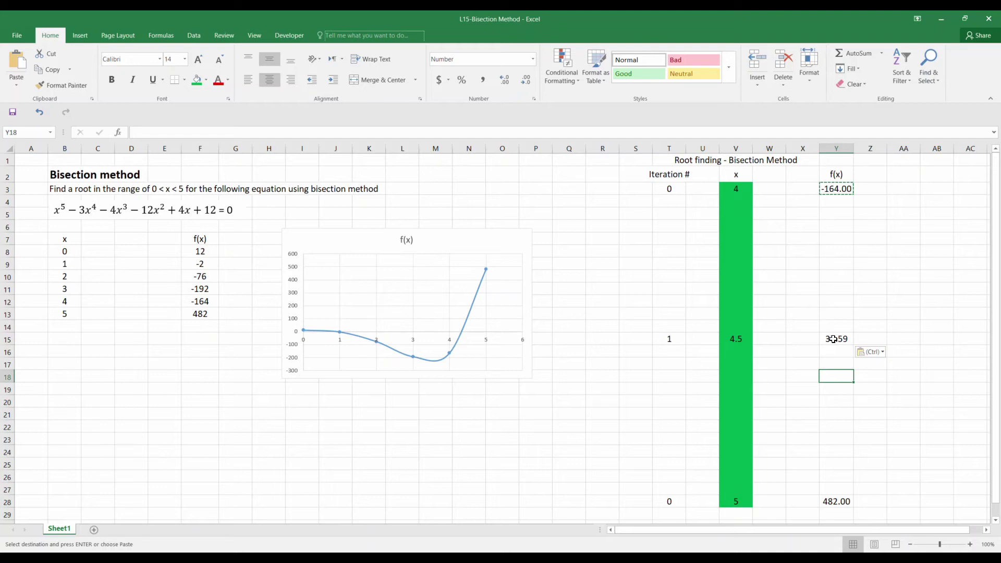
left_click(833, 339)
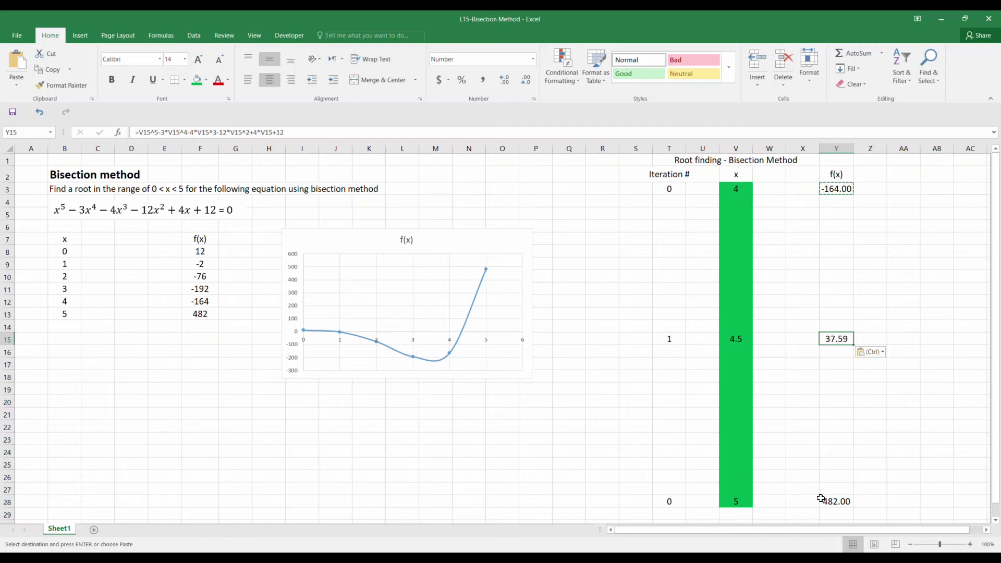
Remove the green fill from V16:V28 so that only the interval V3:V15 stays marked
left_click_drag(733, 351, 735, 502)
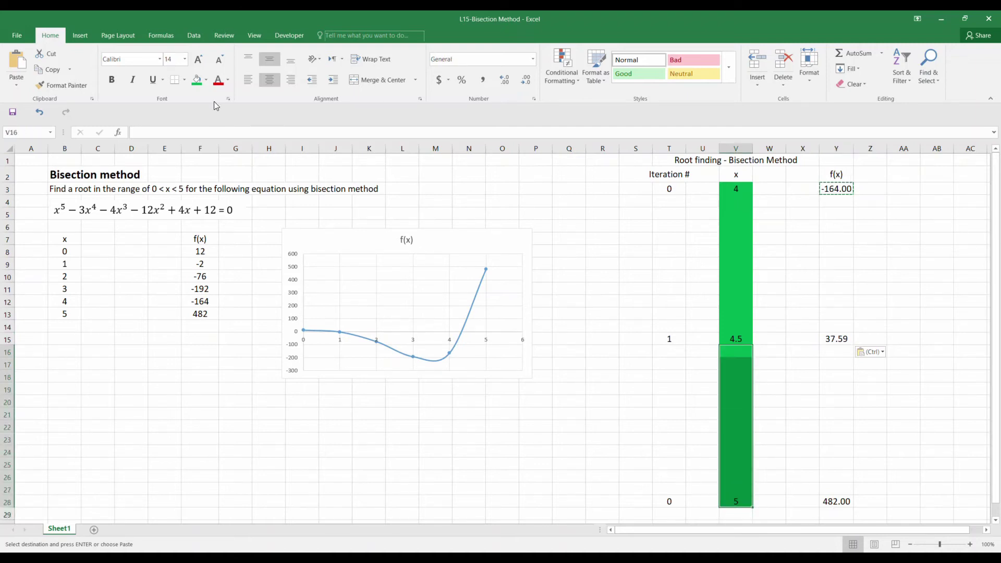
left_click(207, 80)
left_click(212, 171)
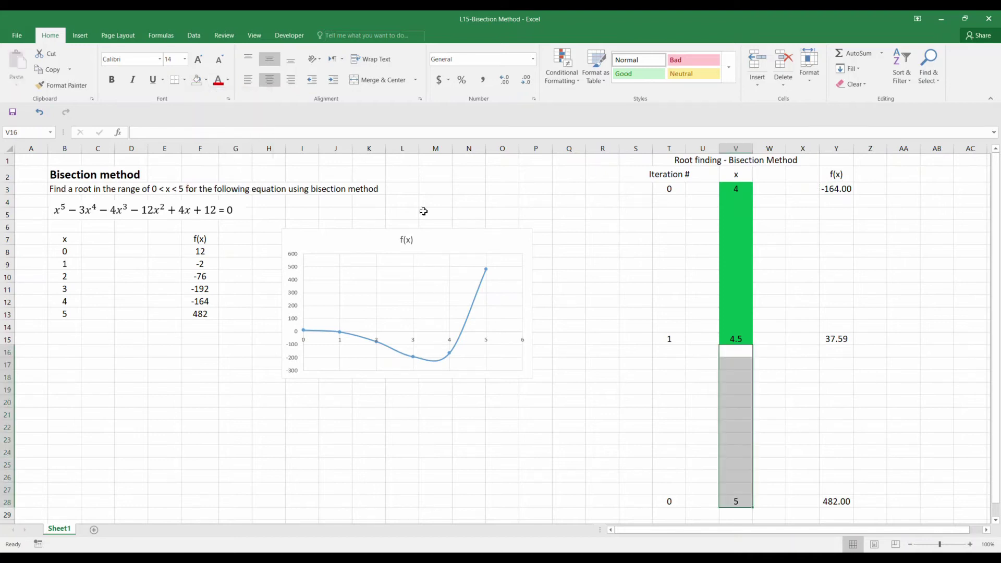
left_click(735, 288)
left_click_drag(733, 189, 733, 336)
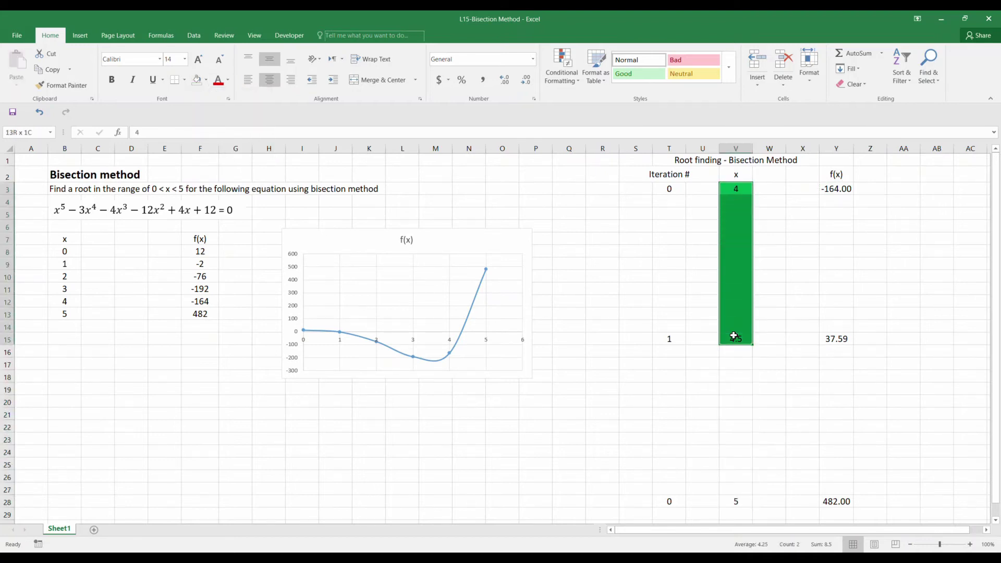
Label iteration 2 in T9 and calculate its midpoint in V9 with the formula =(V3+V15)/2
left_click(668, 267)
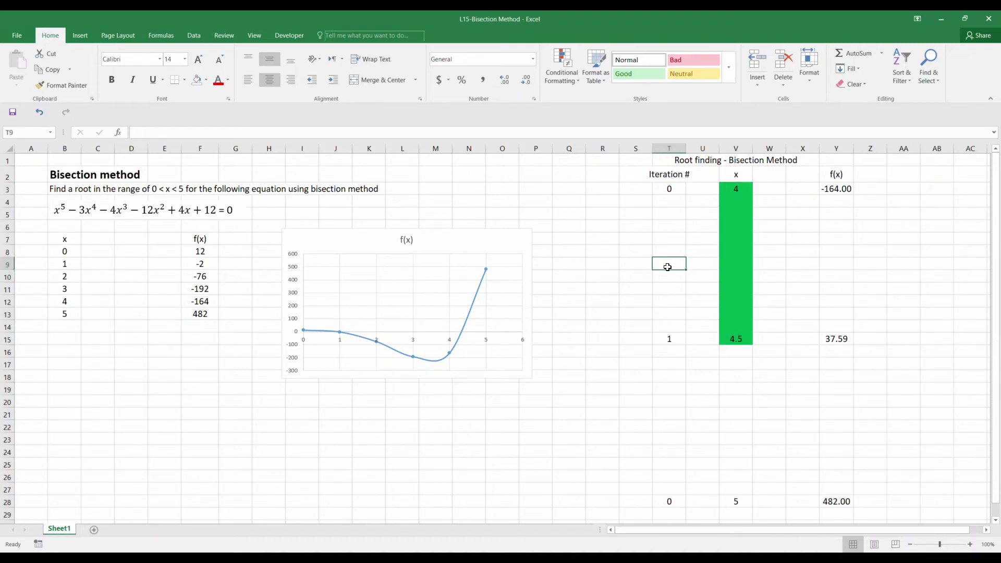
type("2")
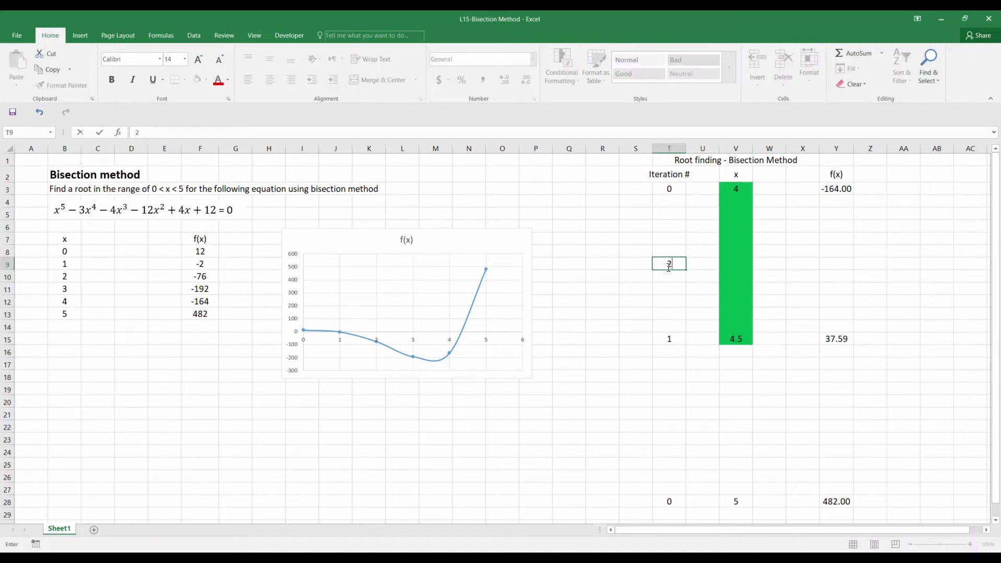
left_click(736, 264)
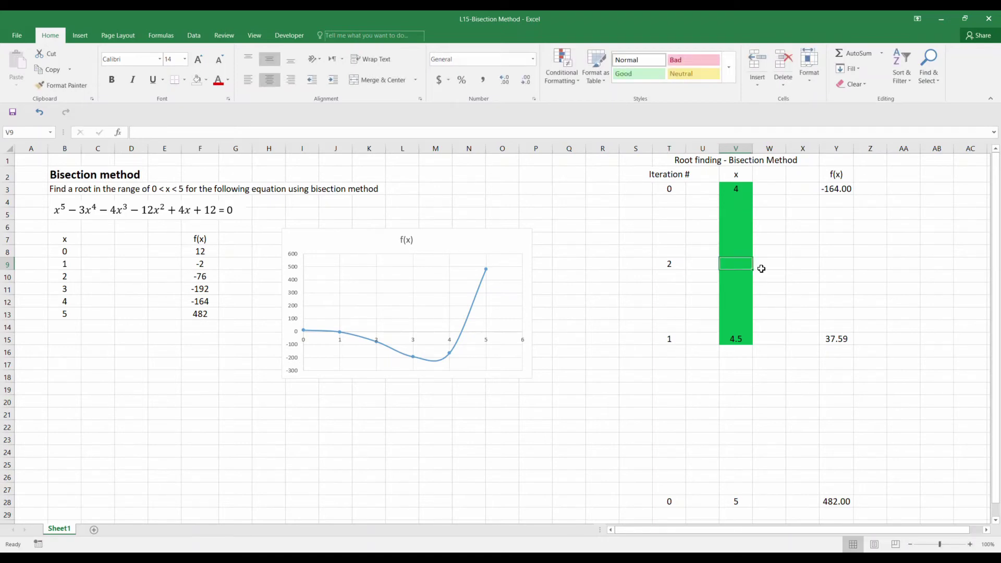
type("=(")
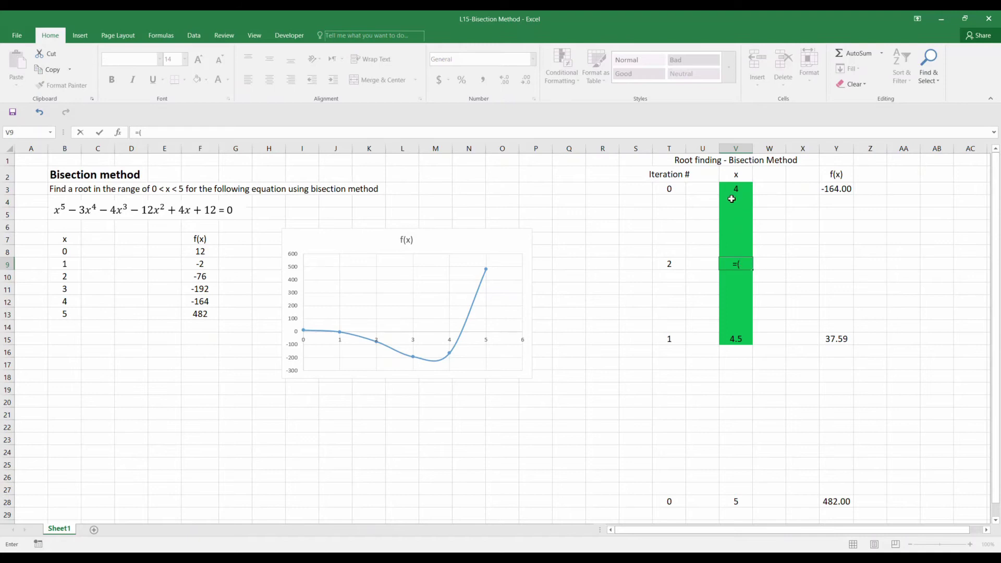
left_click(734, 190)
type("+")
left_click(732, 340)
type(")/")
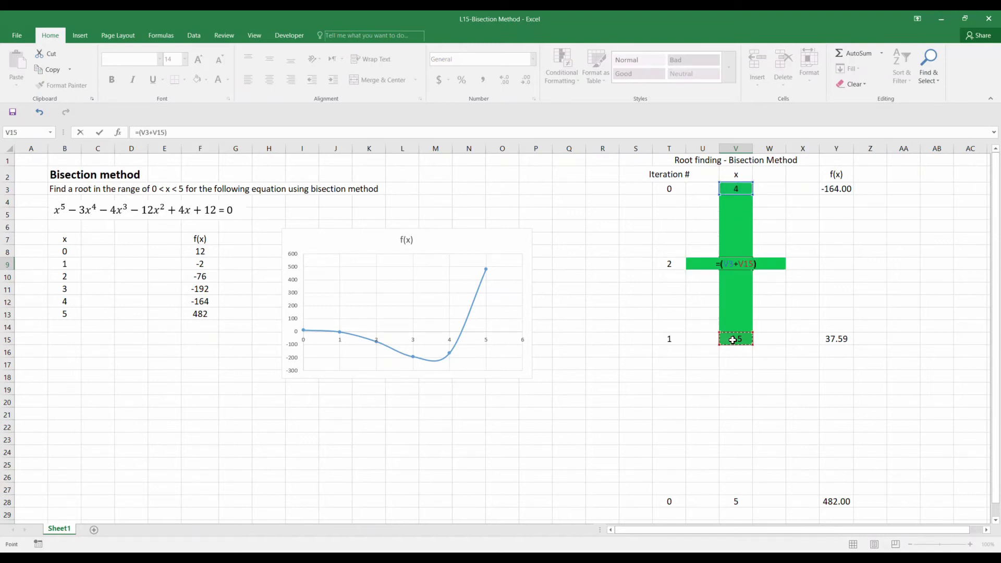
type("2")
key("Tab")
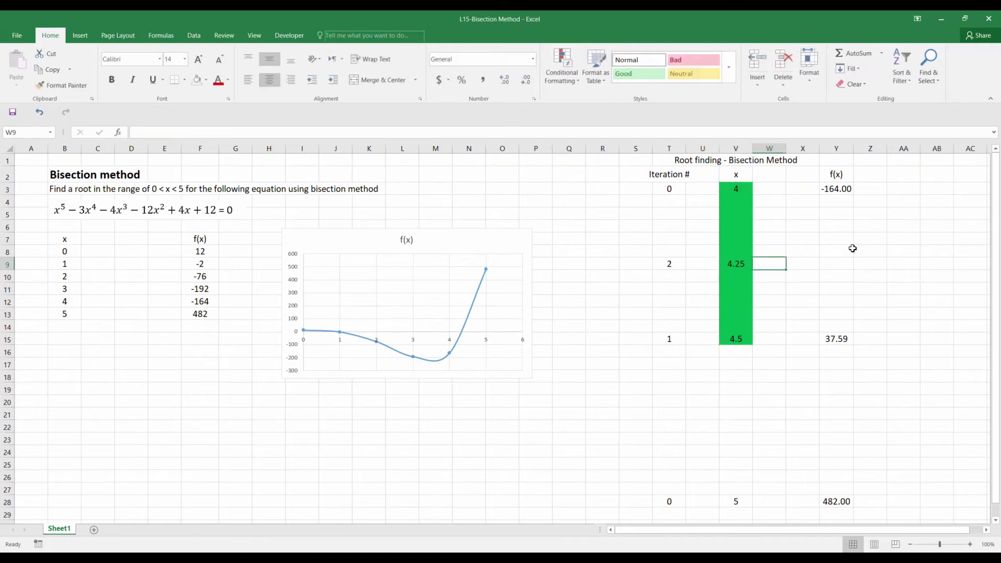
Copy the f(x) formula from Y3 into Y9 to evaluate the iteration 2 midpoint
left_click(844, 188)
key("ctrl+c")
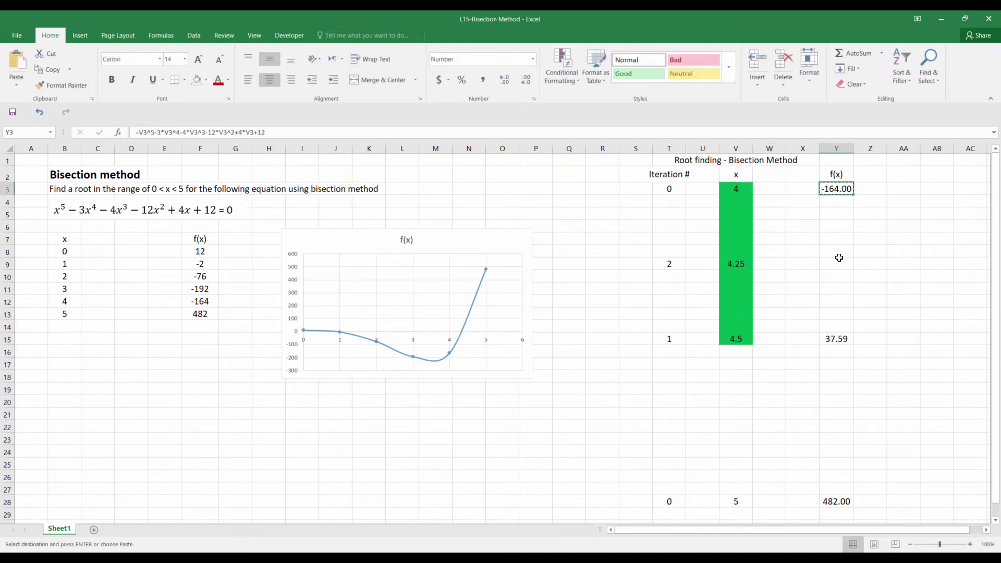
left_click(837, 259)
key("ctrl+v")
key("Down")
key("Down")
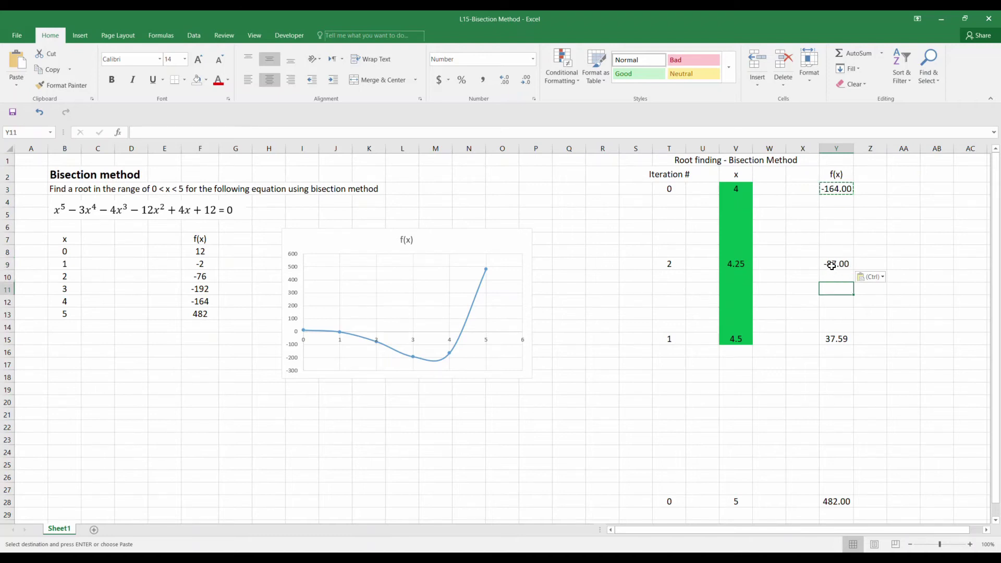
left_click(832, 264)
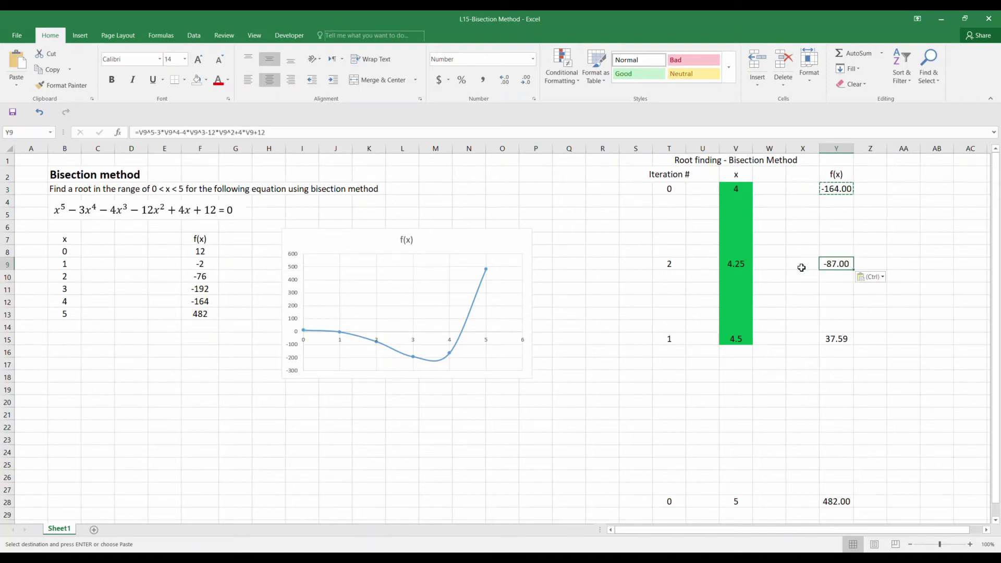
Remove the green fill from V3:V8, leaving V9:V15 marked as the search interval
left_click_drag(737, 251, 737, 188)
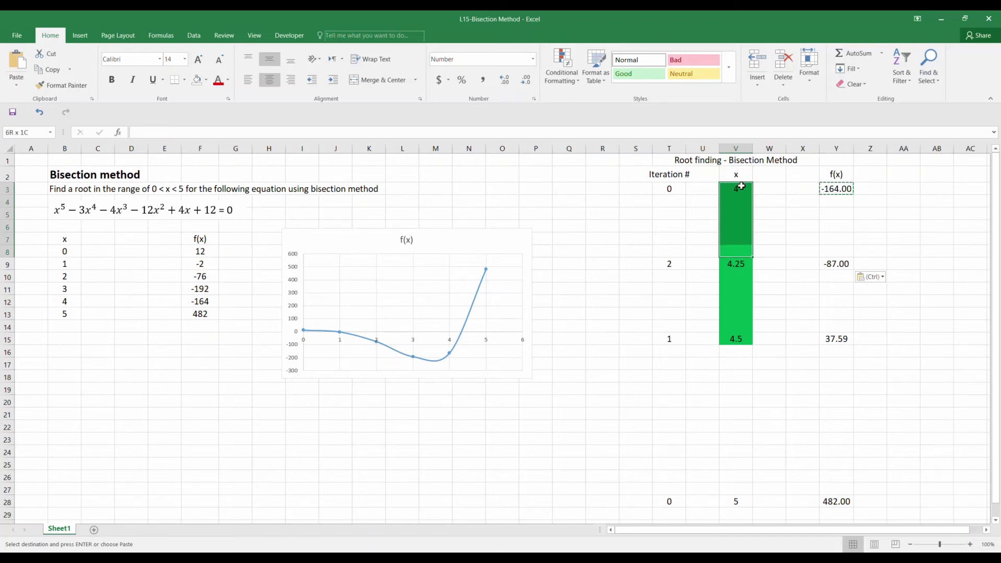
left_click(198, 79)
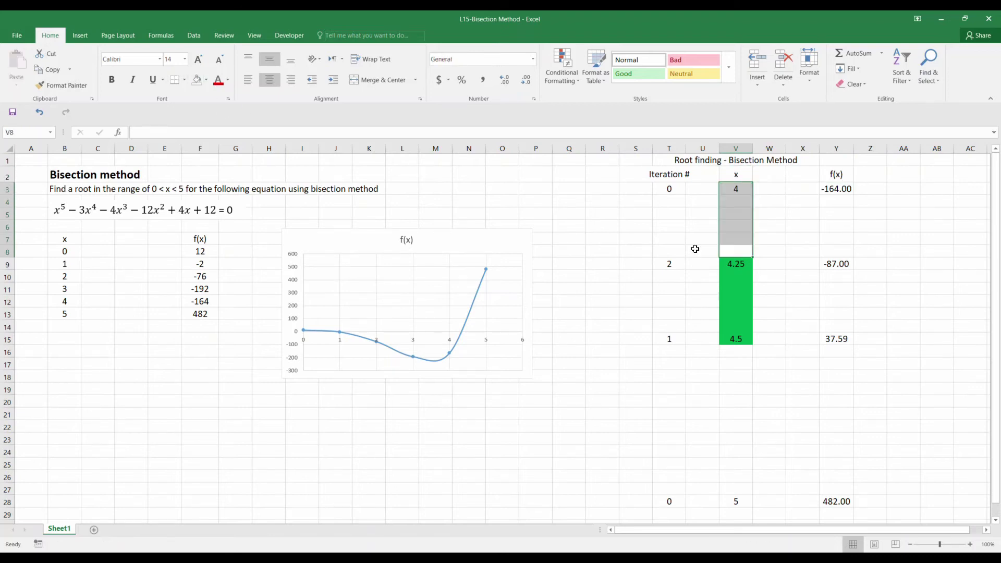
left_click(754, 267)
left_click_drag(736, 263, 727, 340)
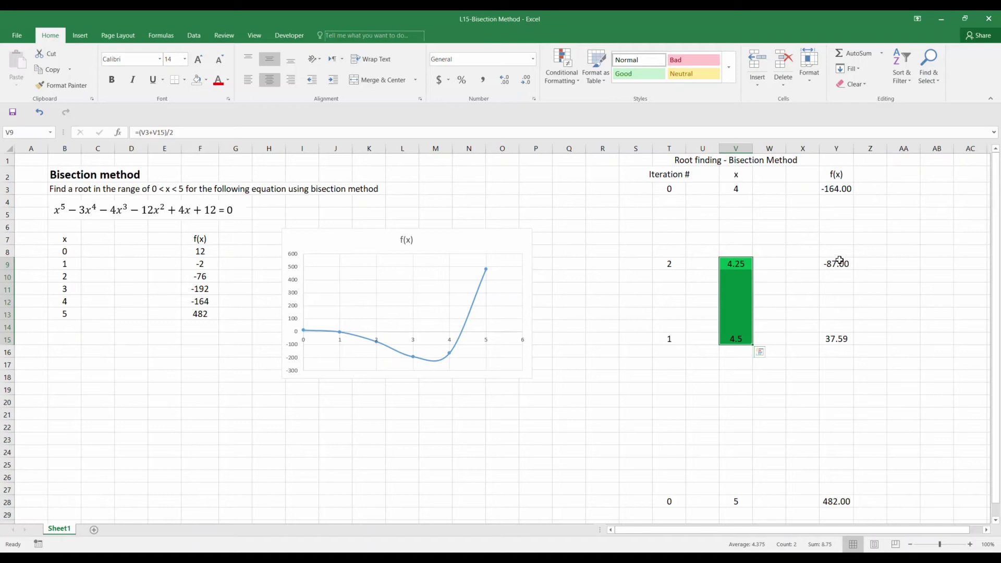
Label iteration 3 in T12 and calculate its midpoint in V12 with the formula =(V9+V15)/2
left_click(667, 300)
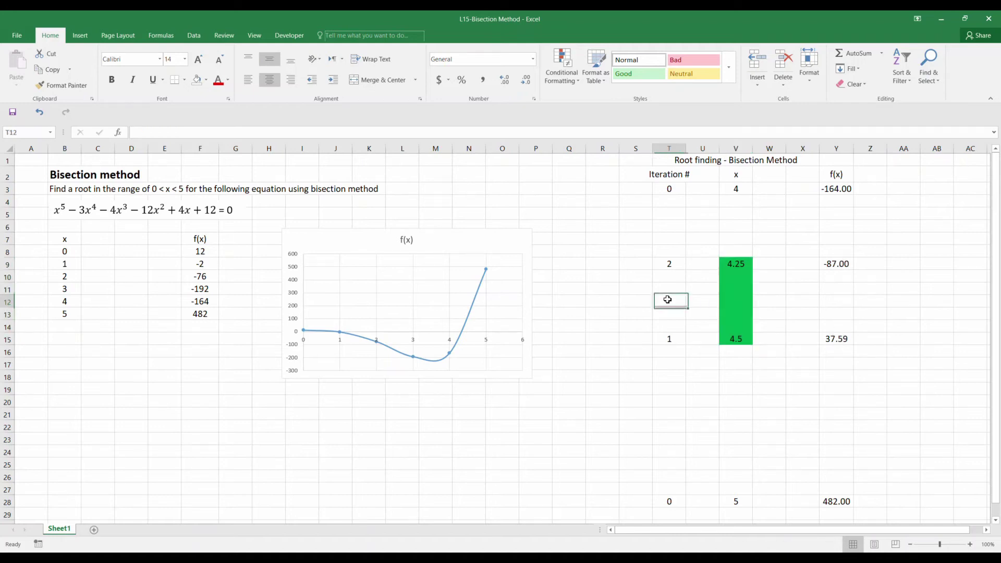
type("3")
left_click(738, 301)
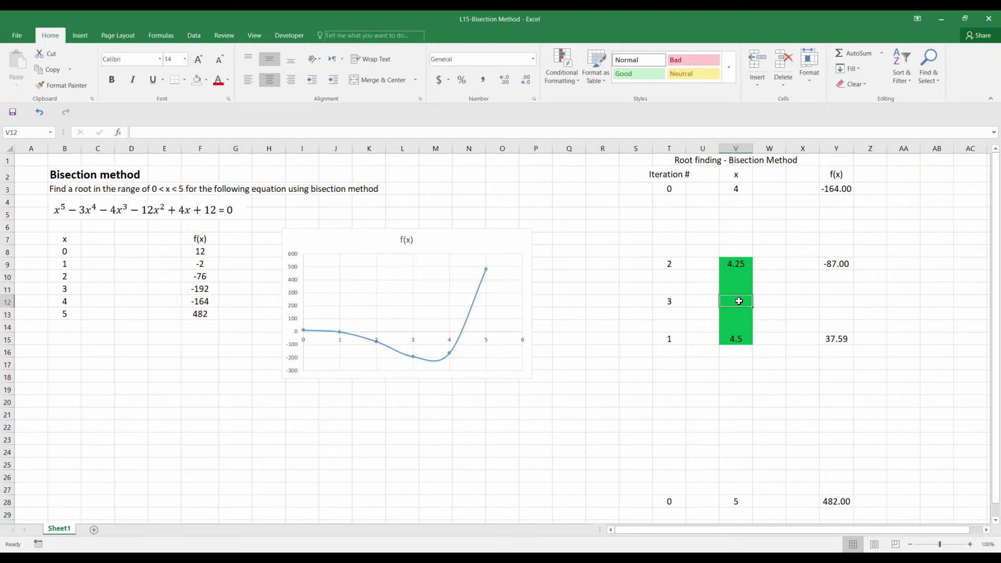
type("=")
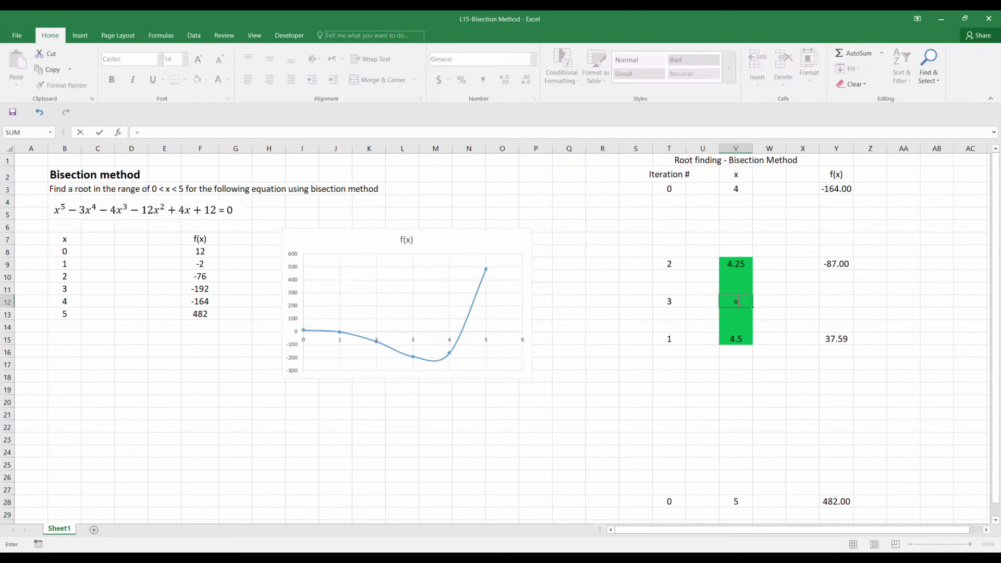
type("(")
left_click(736, 264)
type("+")
left_click(735, 339)
type(")/2")
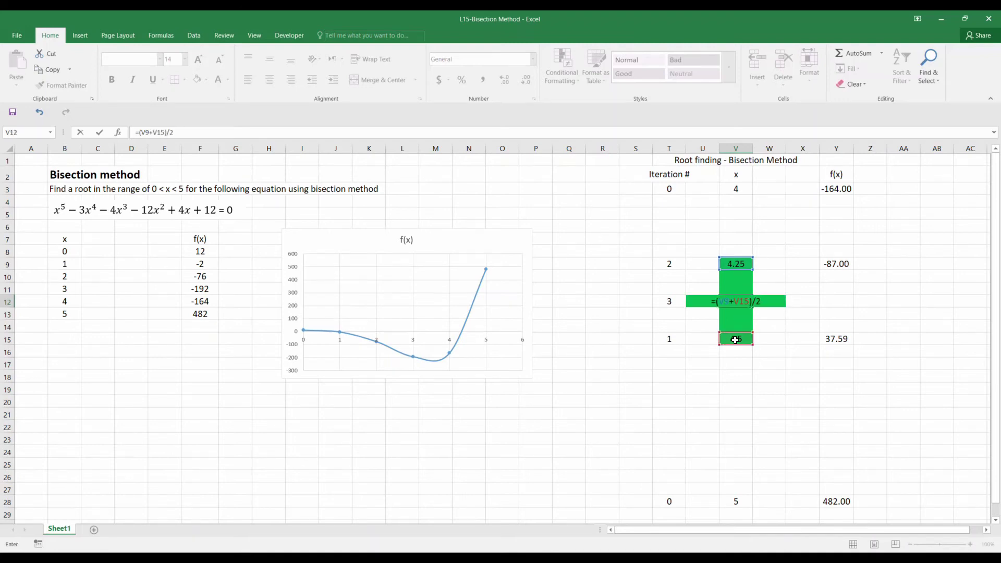
key("Tab")
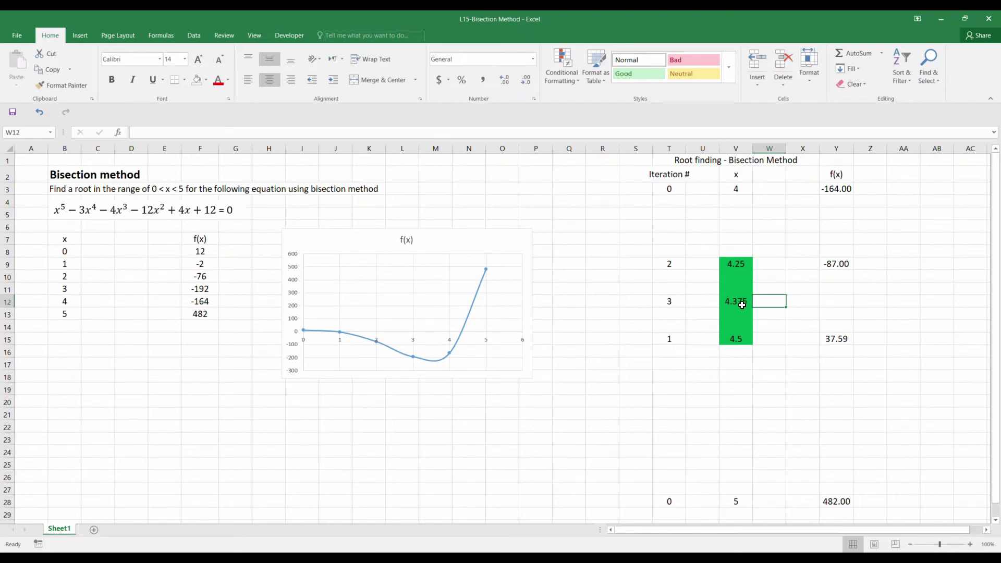
Copy the f(x) formula from Y9 into Y12 to evaluate the iteration 3 midpoint
left_click(840, 265)
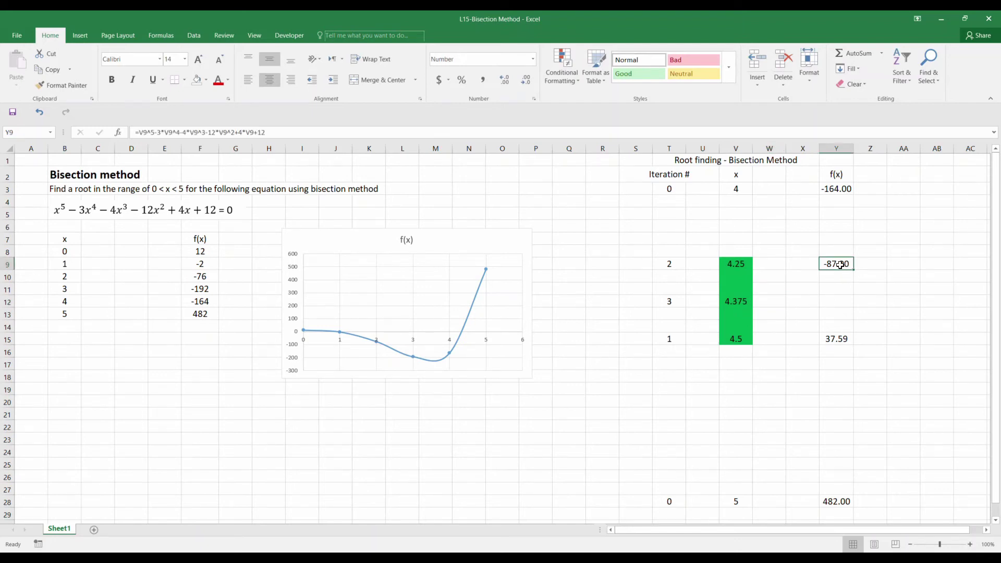
key("ctrl+c")
left_click(837, 300)
key("ctrl+v")
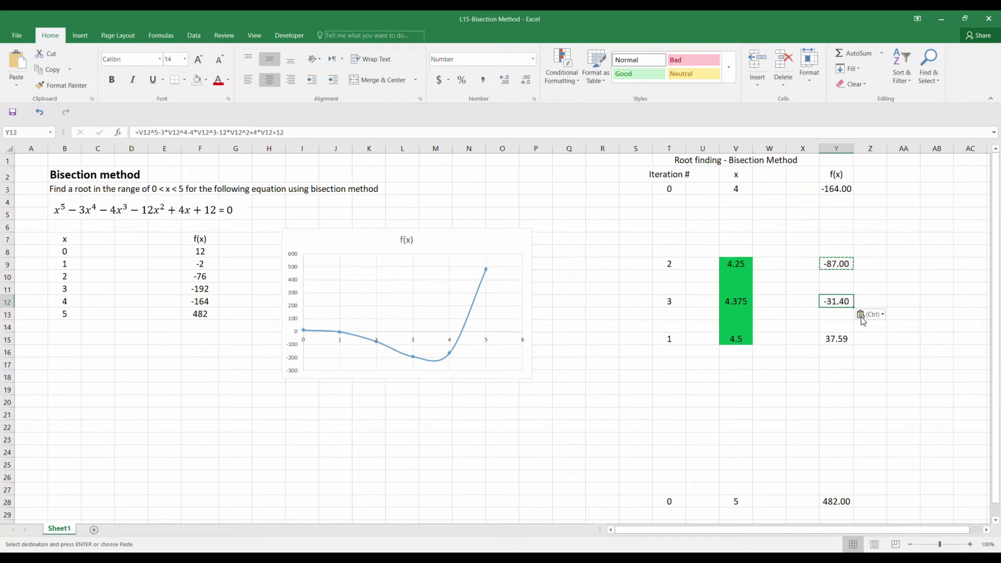
key("ctrl")
key("Escape")
key("Escape")
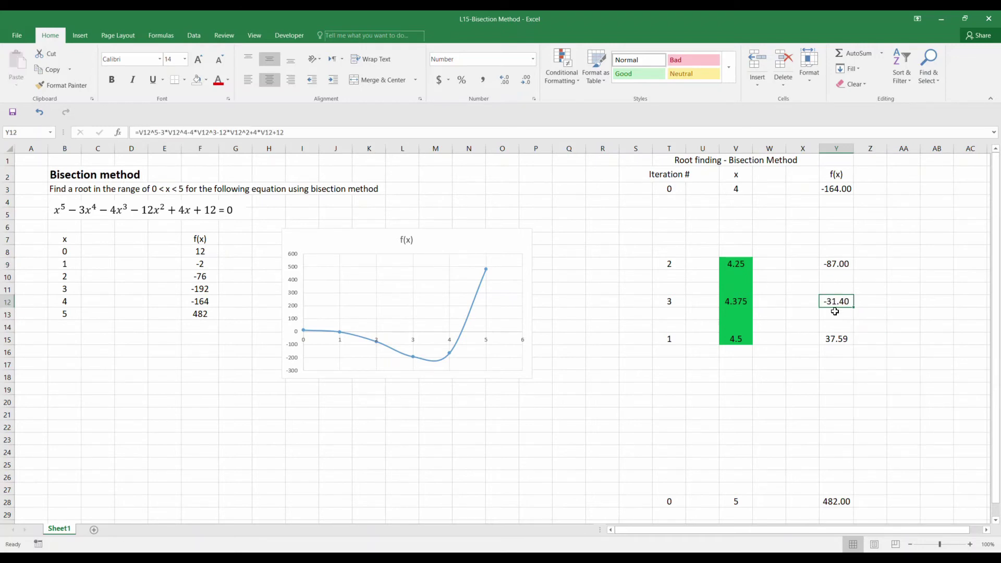
Remove the green fill from V9:V11, leaving V12:V15 marked as the search interval
left_click_drag(742, 265, 737, 286)
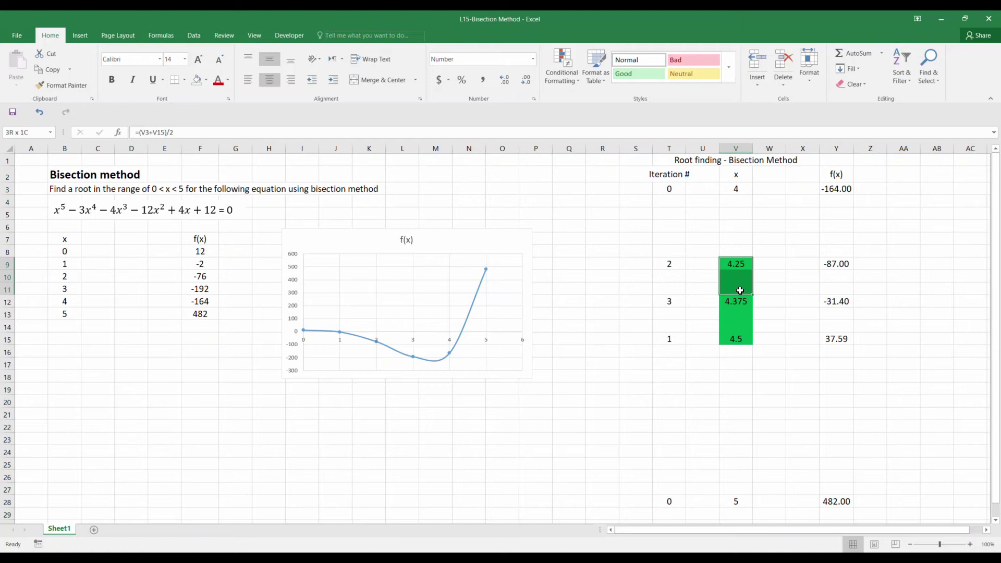
left_click(197, 79)
left_click(722, 304)
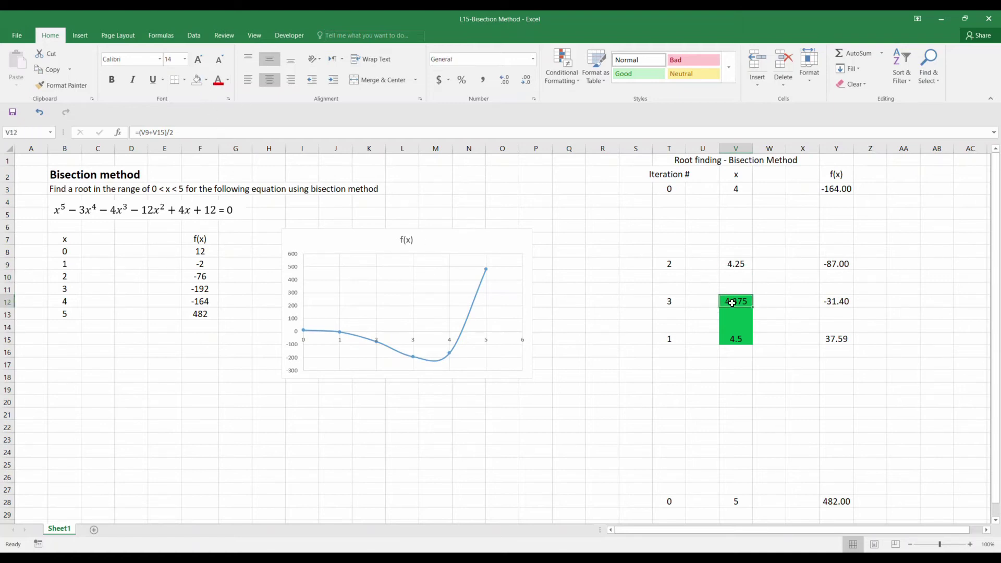
left_click_drag(731, 302, 736, 336)
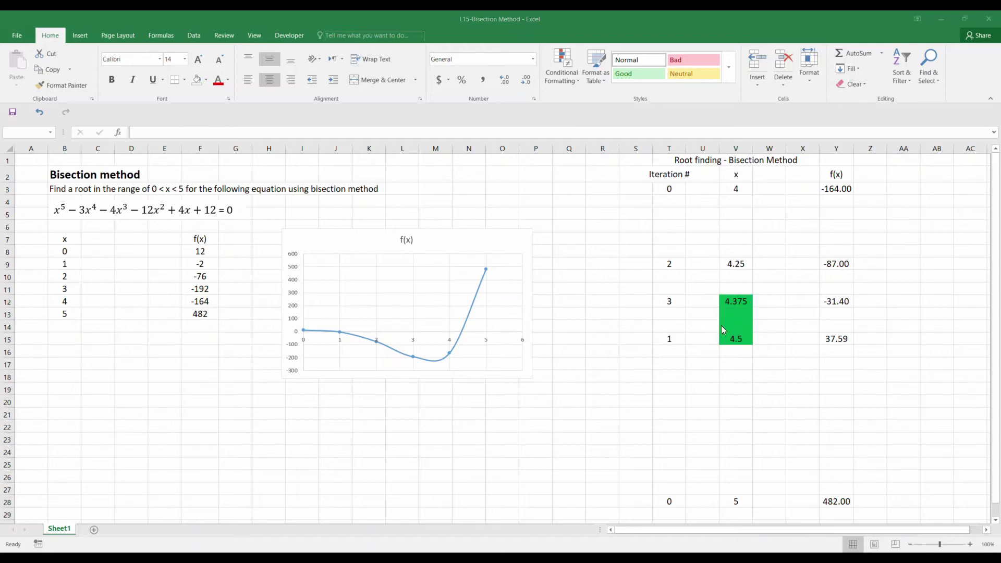
Move the iteration 1 entries from row 15 down to row 19 and fill V15:V19 with green
left_click_drag(672, 340, 773, 385)
left_click_drag(740, 336, 737, 386)
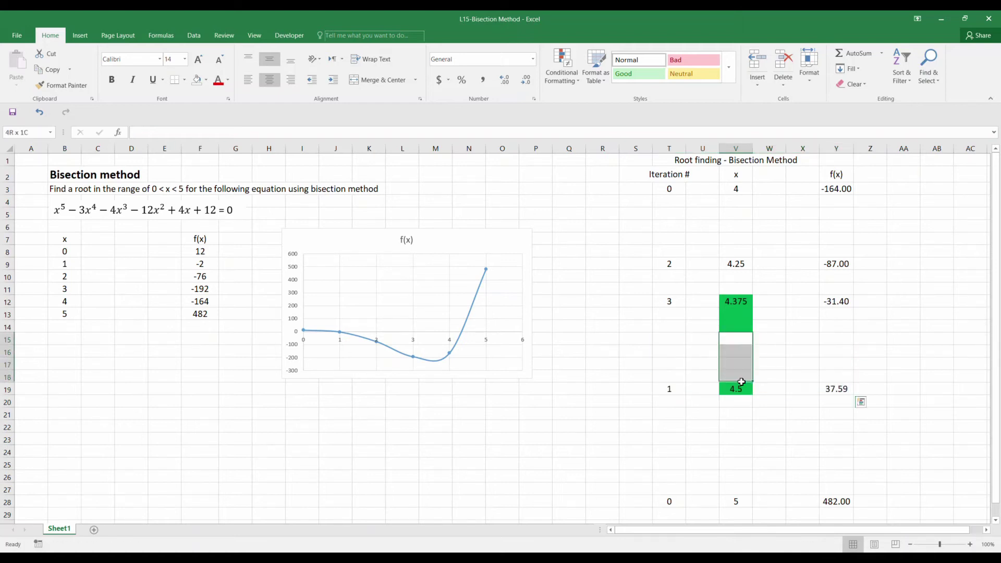
left_click(206, 80)
left_click(266, 106)
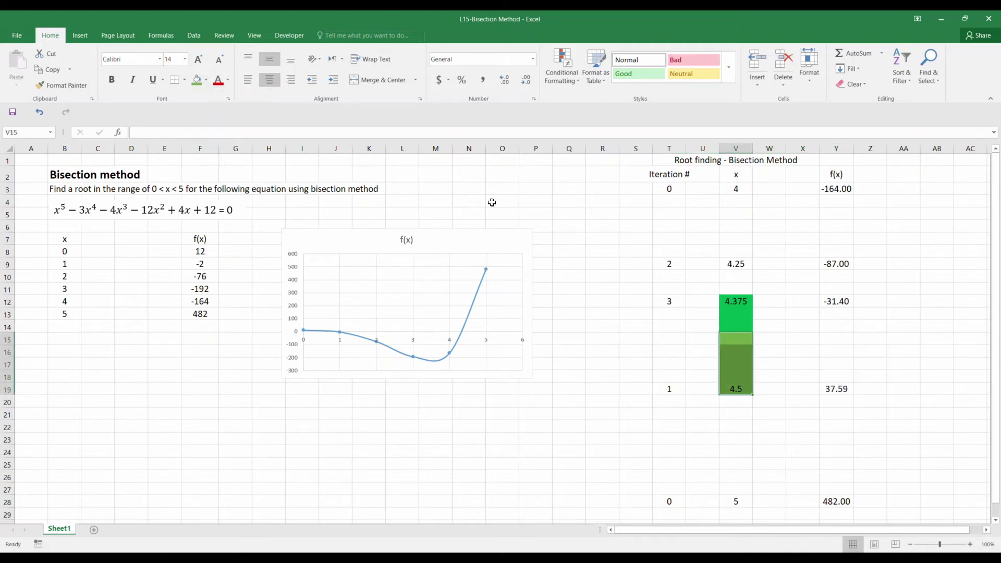
left_click(730, 342)
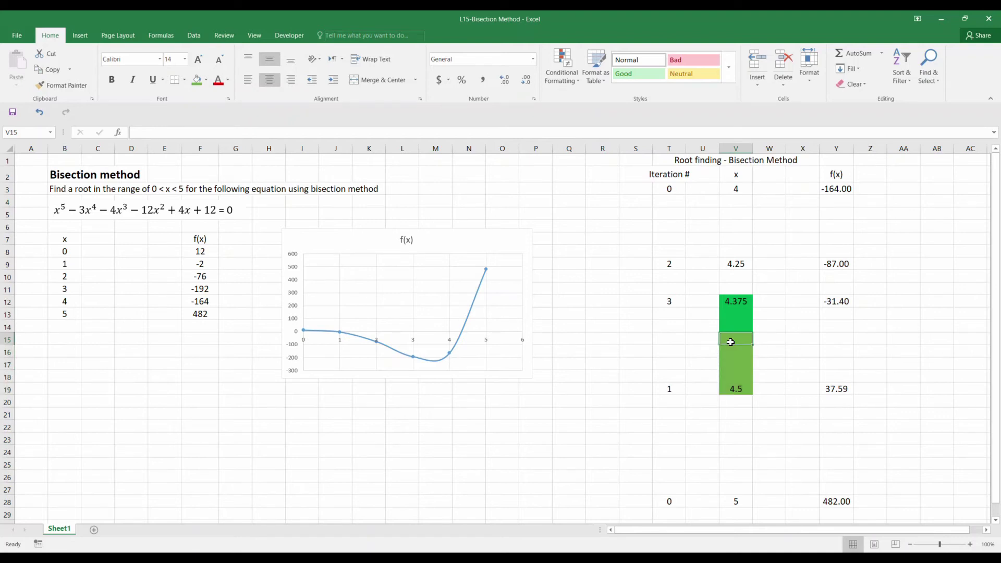
Label iteration 4 in T15 and calculate its midpoint in V15 with the formula =(V12+V19)/2
left_click(683, 340)
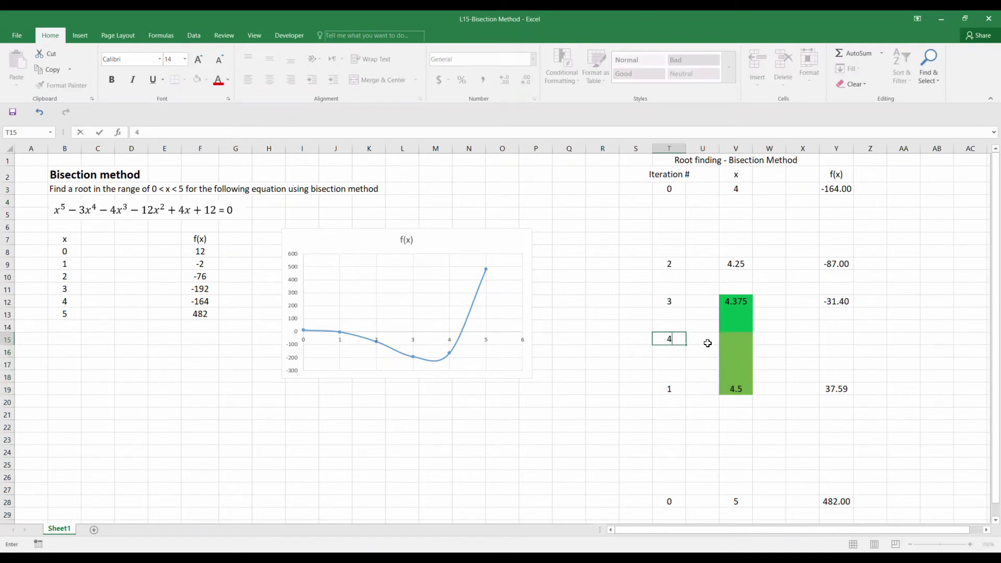
left_click(729, 340)
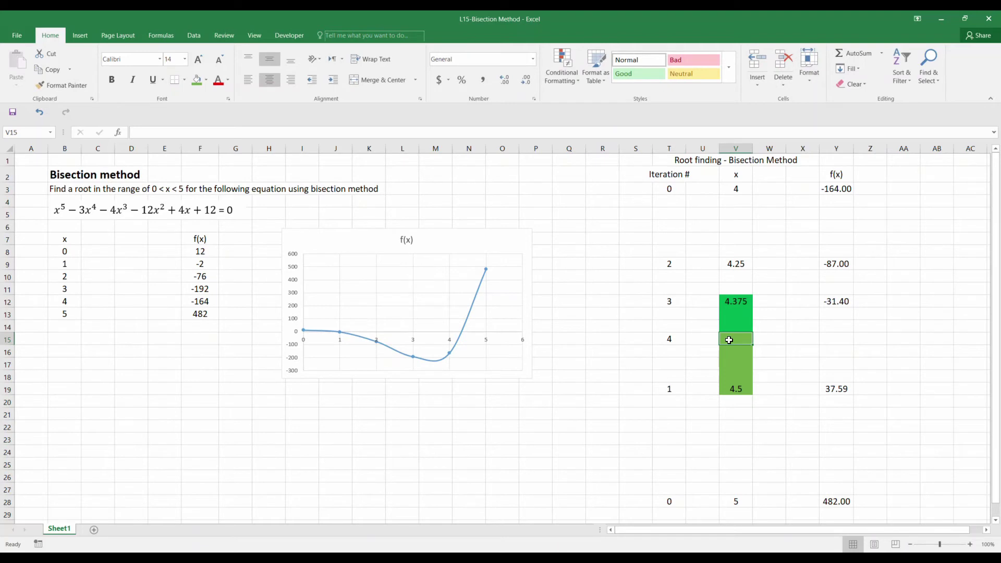
type("=")
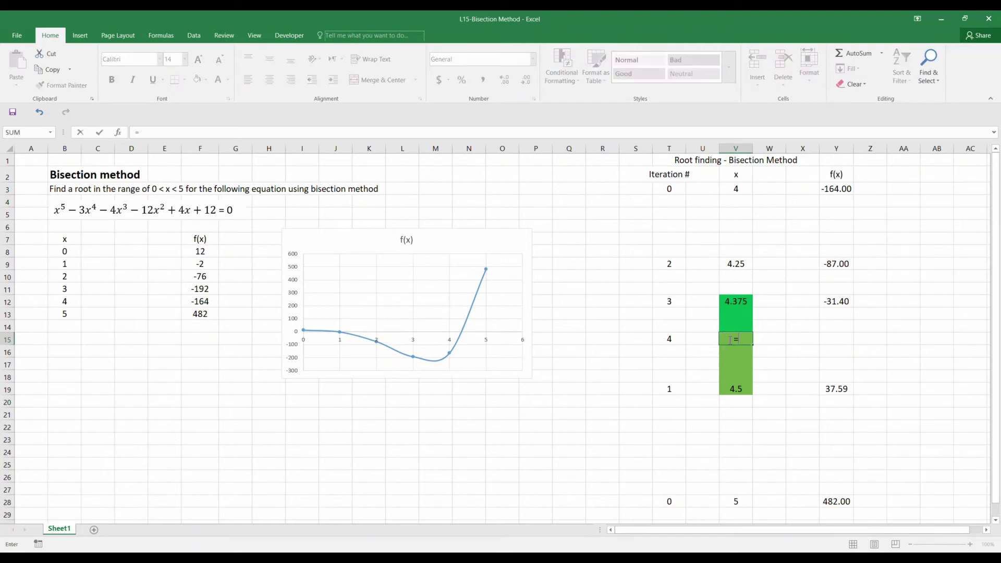
type("(")
left_click(728, 302)
type("+")
left_click(743, 392)
type(")/2")
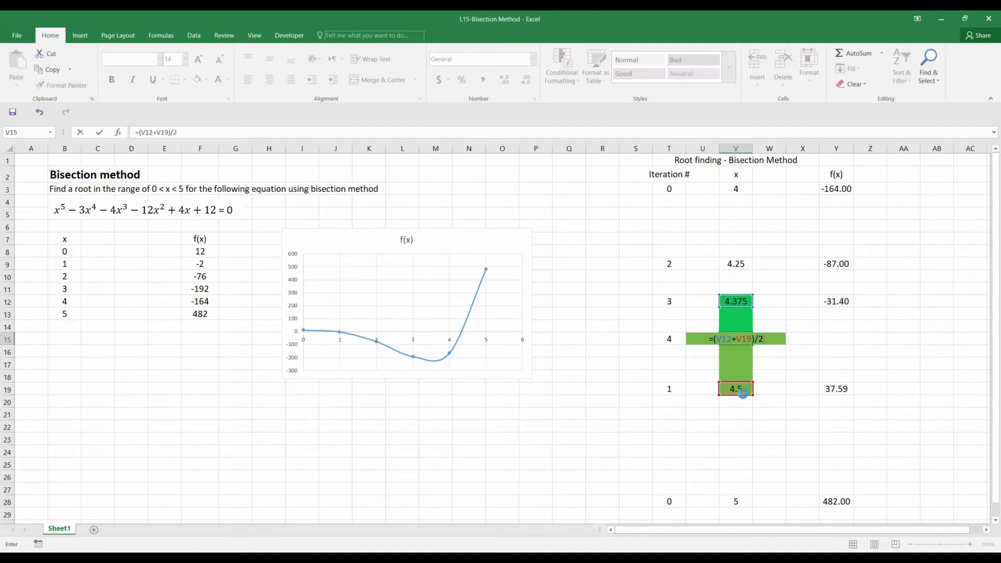
key("Tab")
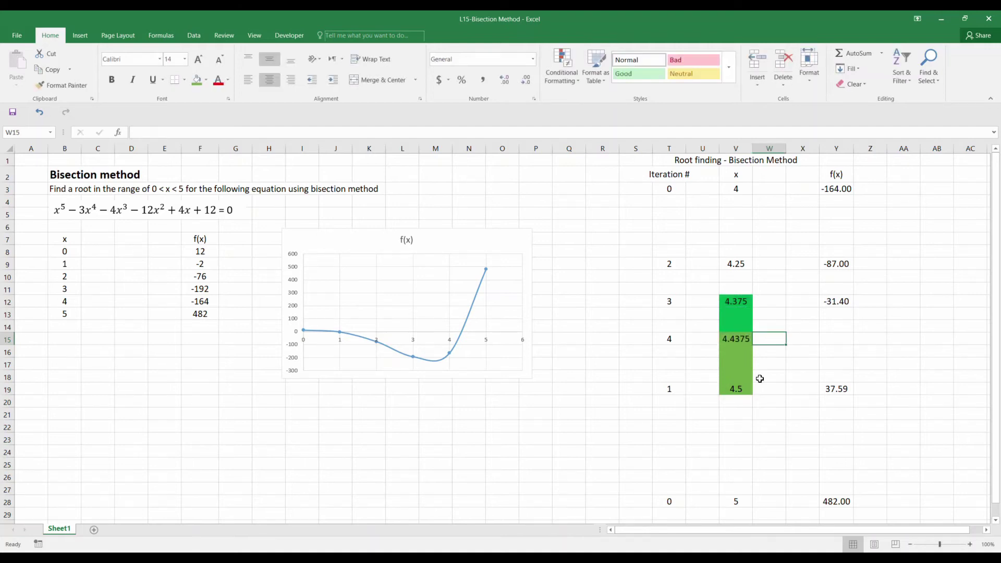
Copy the f(x) formula from Y12 into Y15 to evaluate the iteration 4 midpoint
left_click(831, 302)
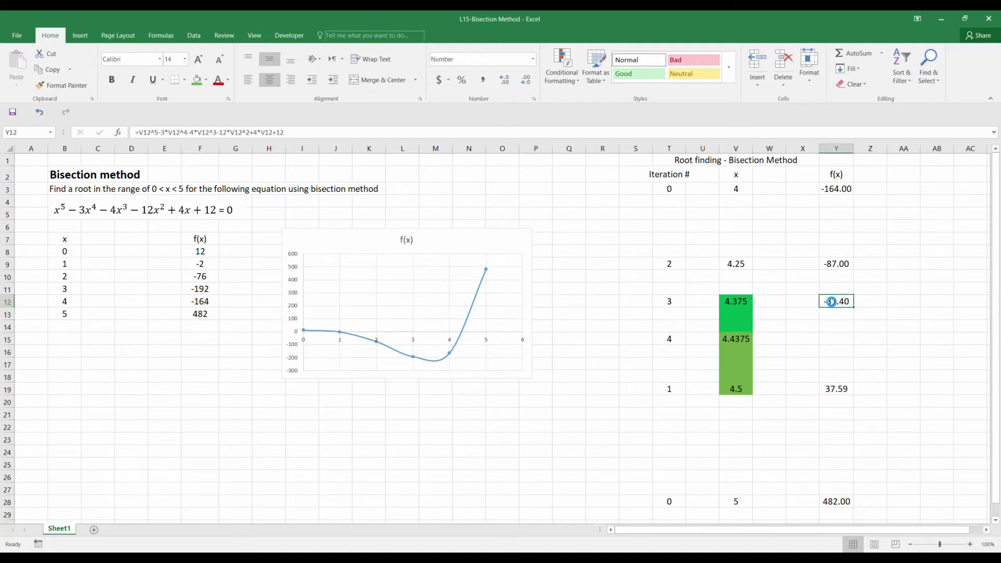
left_click(838, 328)
left_click(839, 341)
left_click(833, 303)
key("ctrl+c")
left_click(836, 339)
key("ctrl+v")
left_click(845, 363)
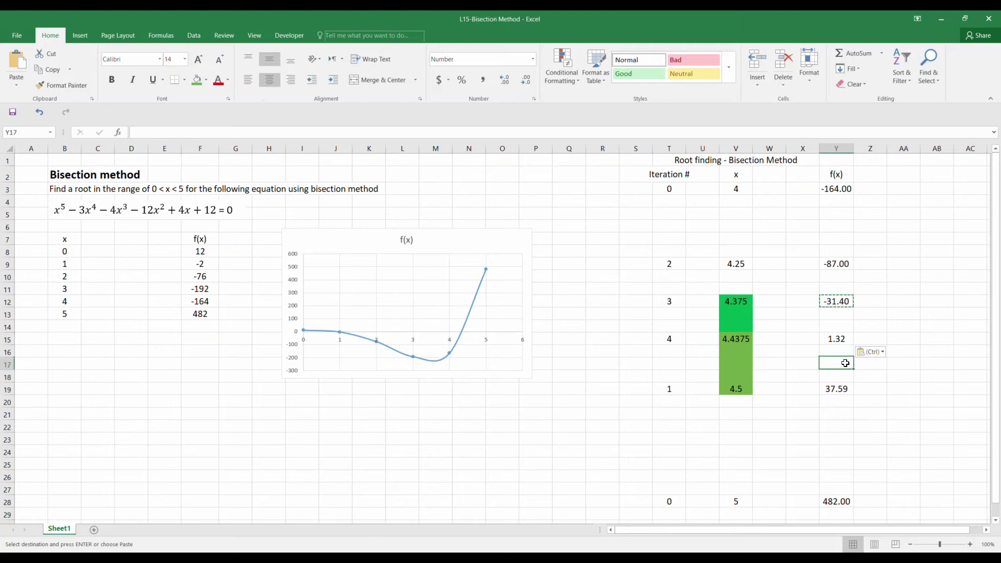
key("Escape")
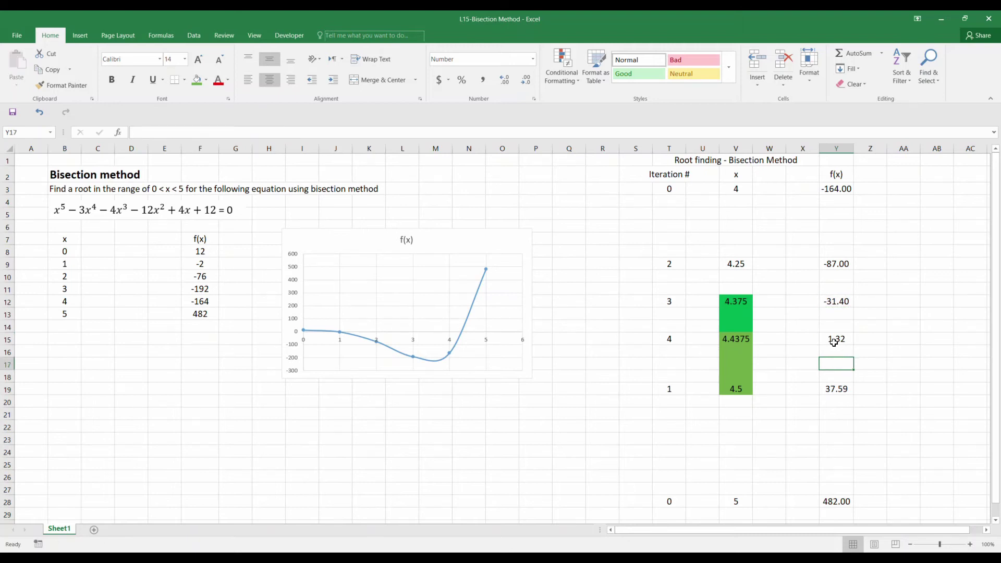
Remove the green fill from V16:V19, leaving V12:V15 marked as the search interval
left_click(701, 314)
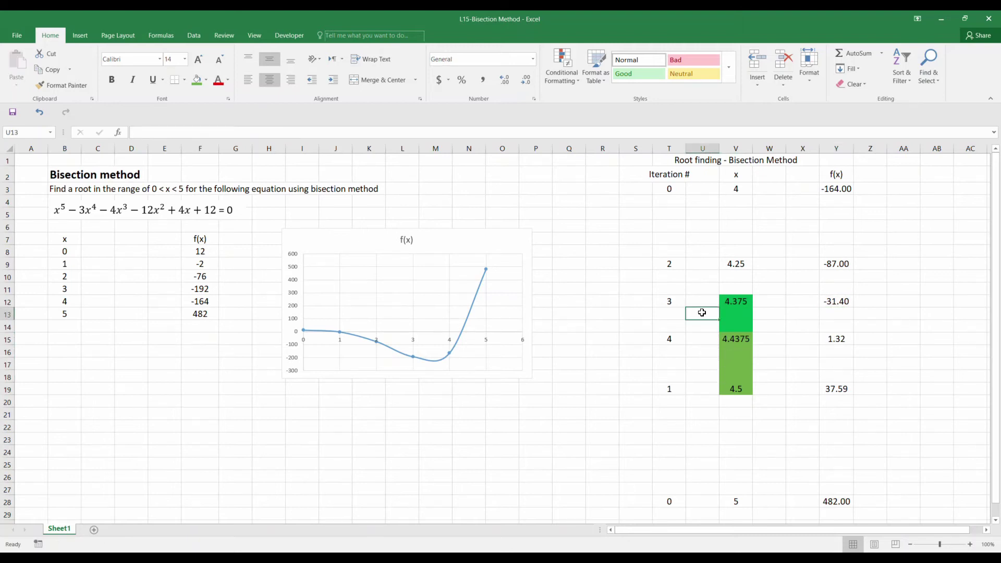
left_click(736, 350)
left_click_drag(735, 350, 740, 388)
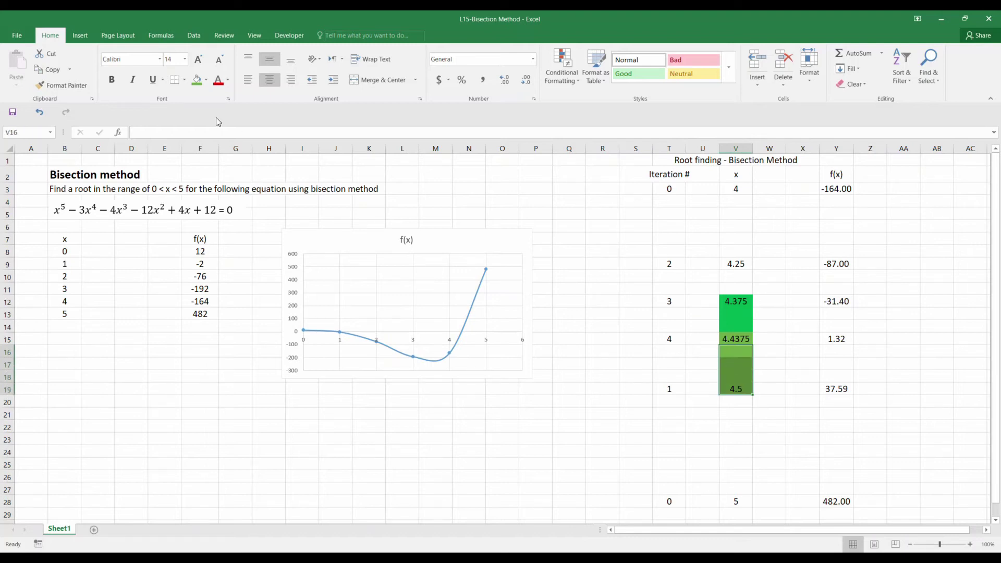
left_click(207, 80)
left_click(210, 169)
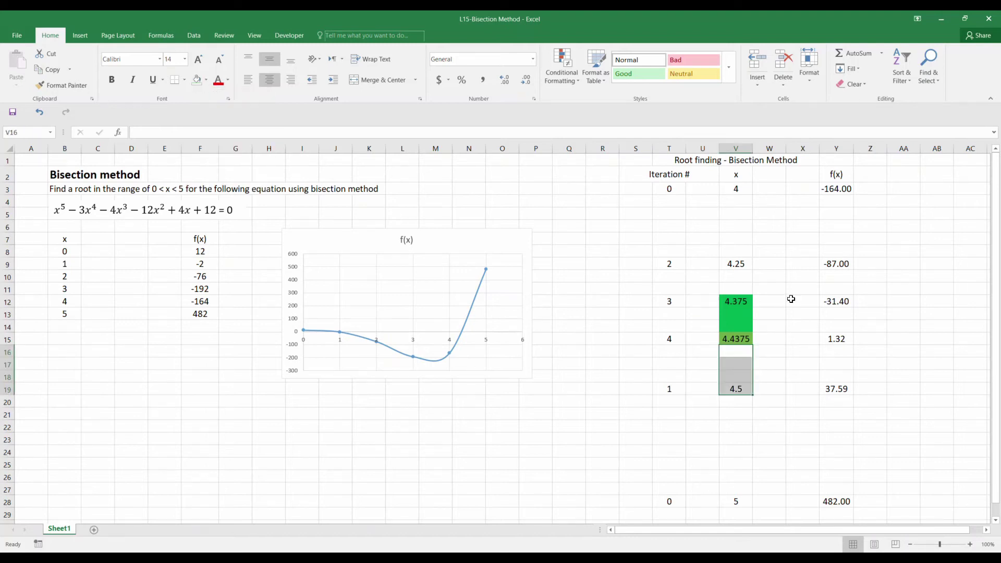
left_click_drag(740, 302, 744, 338)
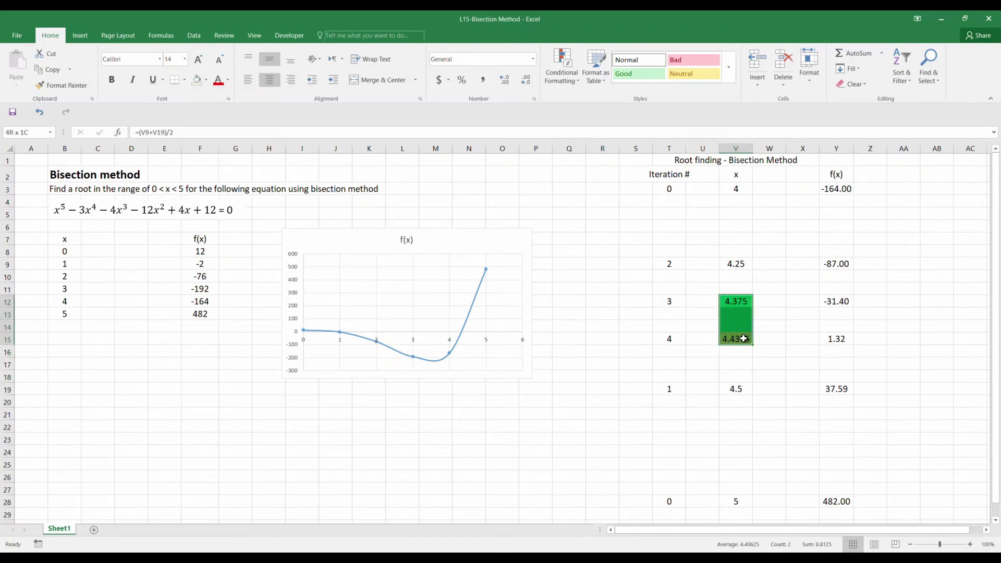
left_click(733, 302)
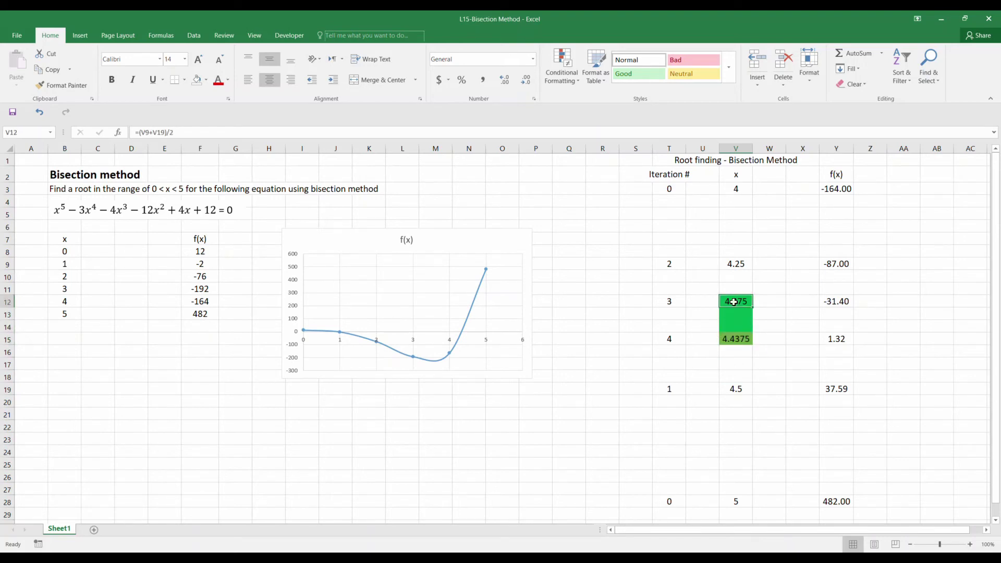
left_click_drag(734, 302, 725, 340)
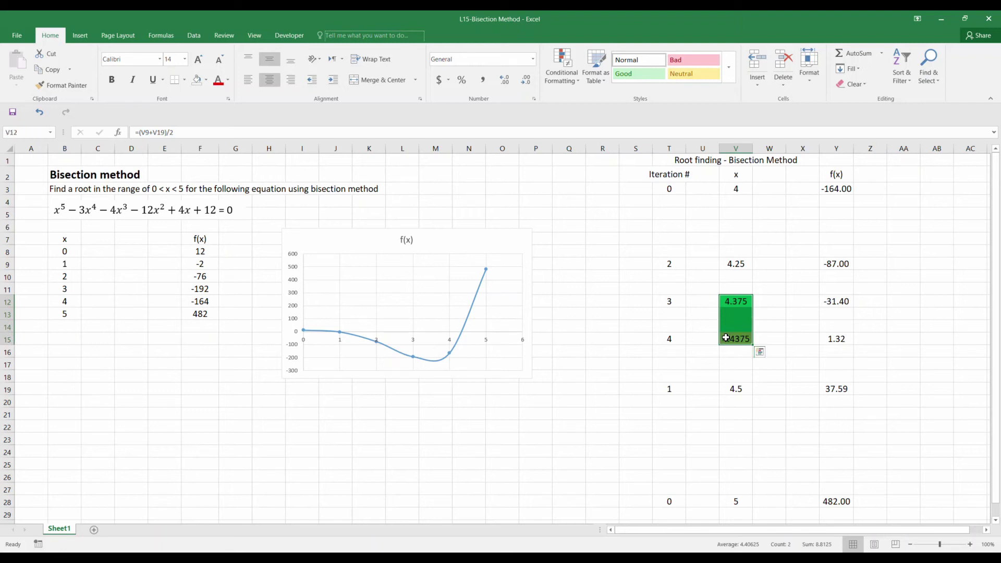
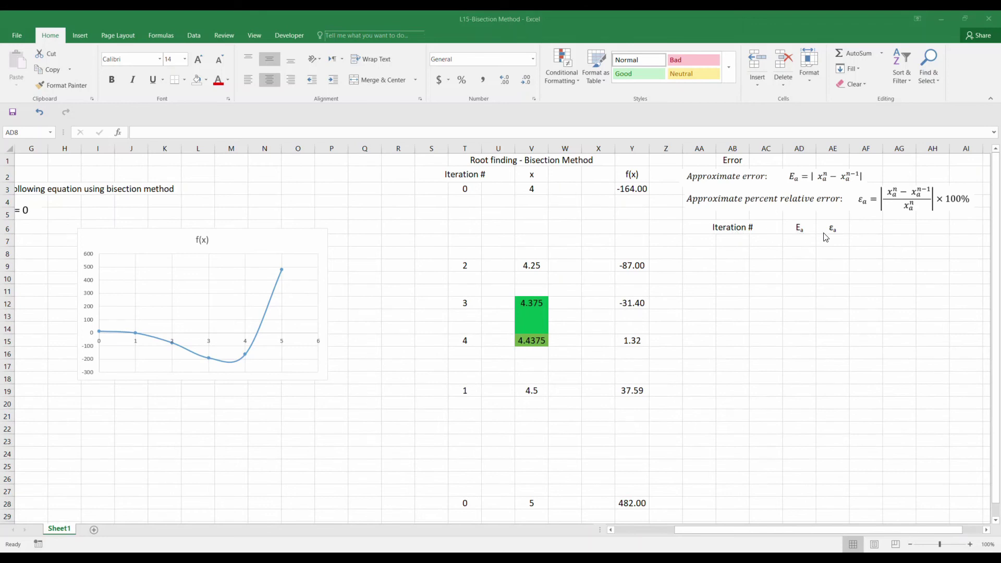
Enter iteration number 1 in AB7 of the error table and begin a formula in AD7
left_click(735, 241)
type("1")
left_click(794, 244)
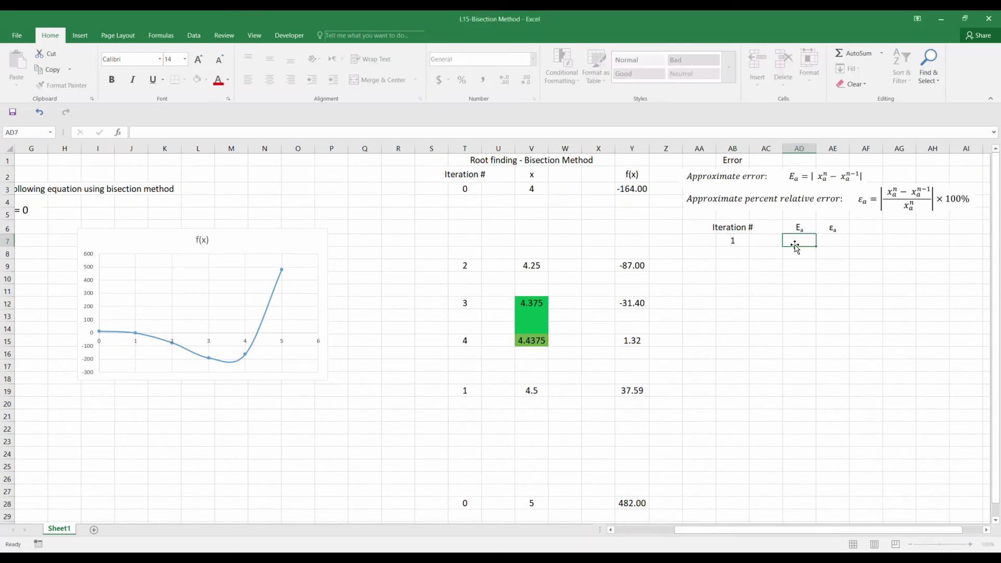
type("=")
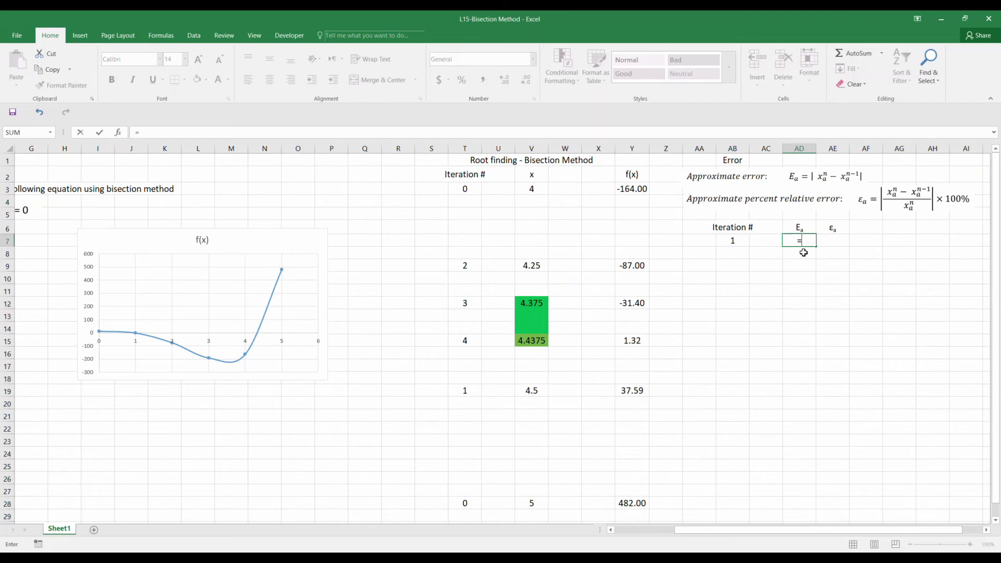
left_click(528, 389)
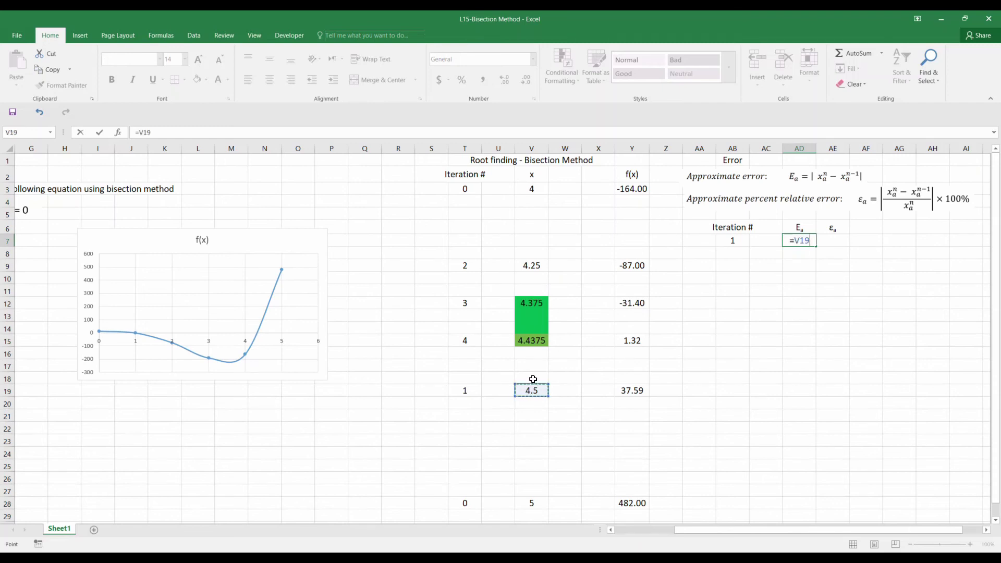
key("BackSpace")
key("BackSpace")
key("BackSpace")
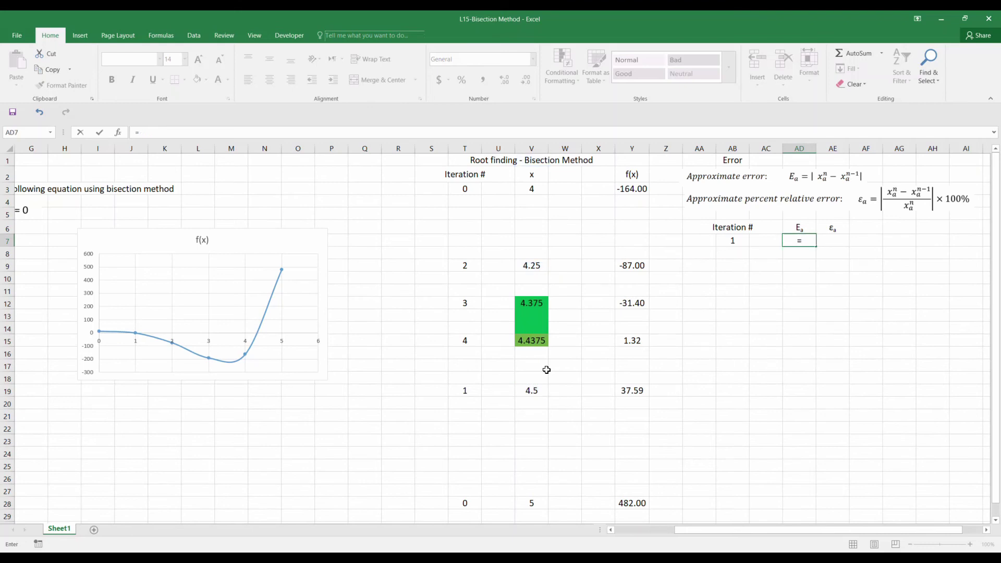
Complete the iteration 1 approximate error in AD7 as the formula =ABS(V19-V3)
type("abs(")
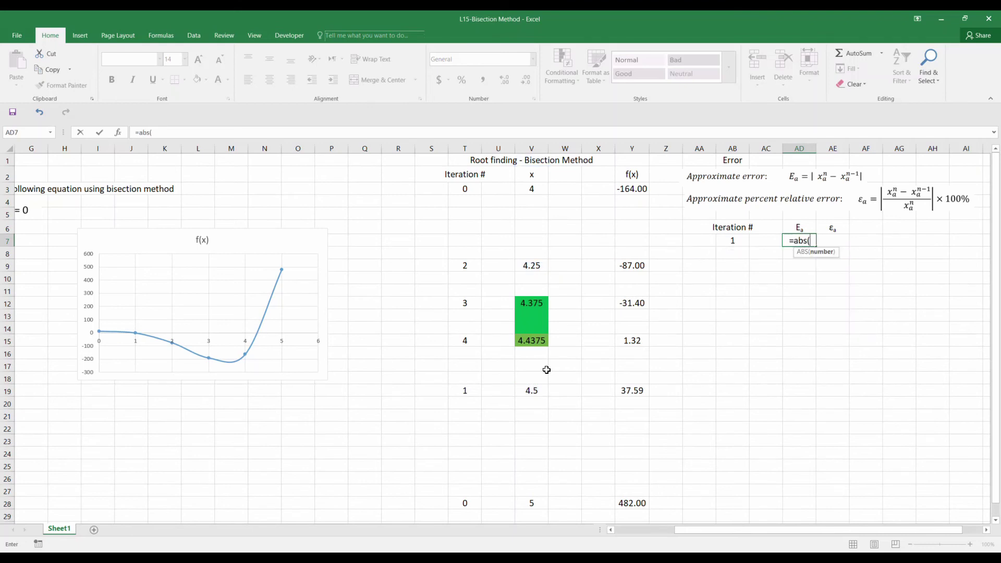
left_click(532, 388)
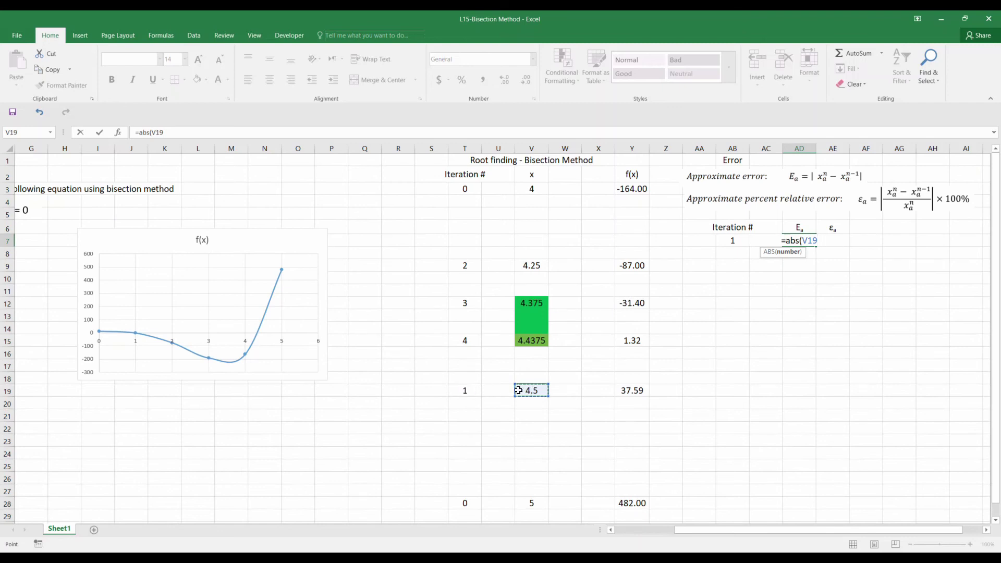
type("-")
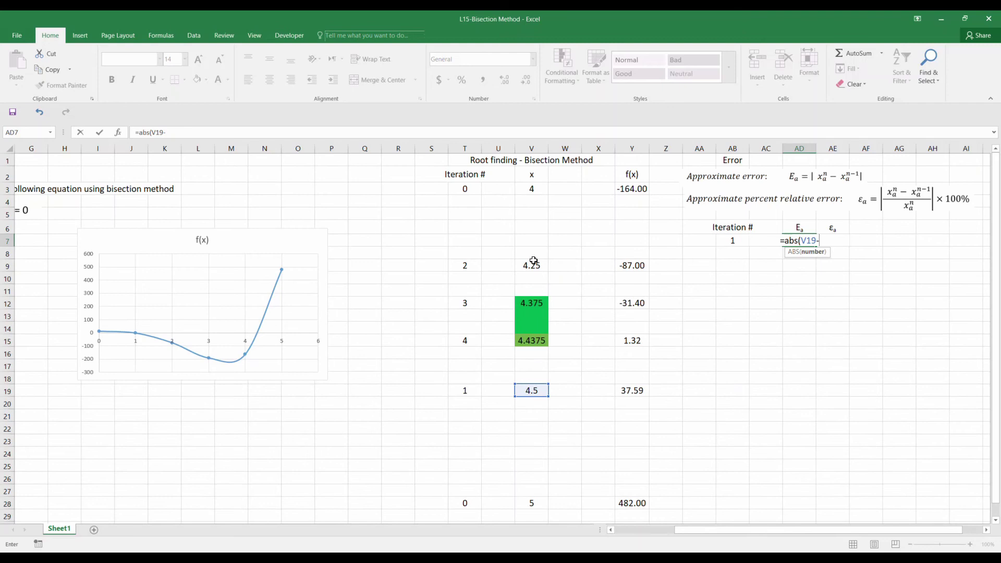
left_click(535, 188)
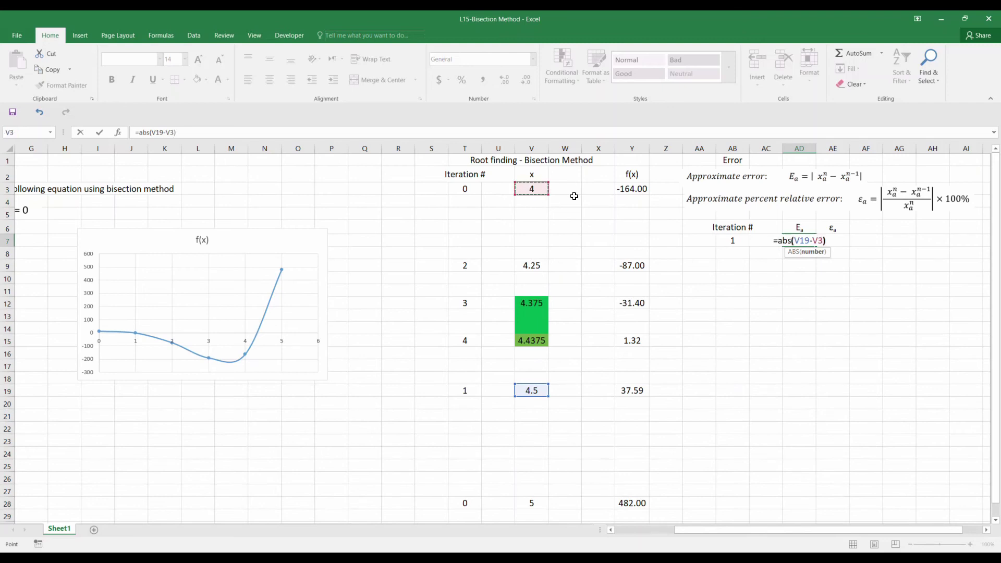
type(")")
key("Return")
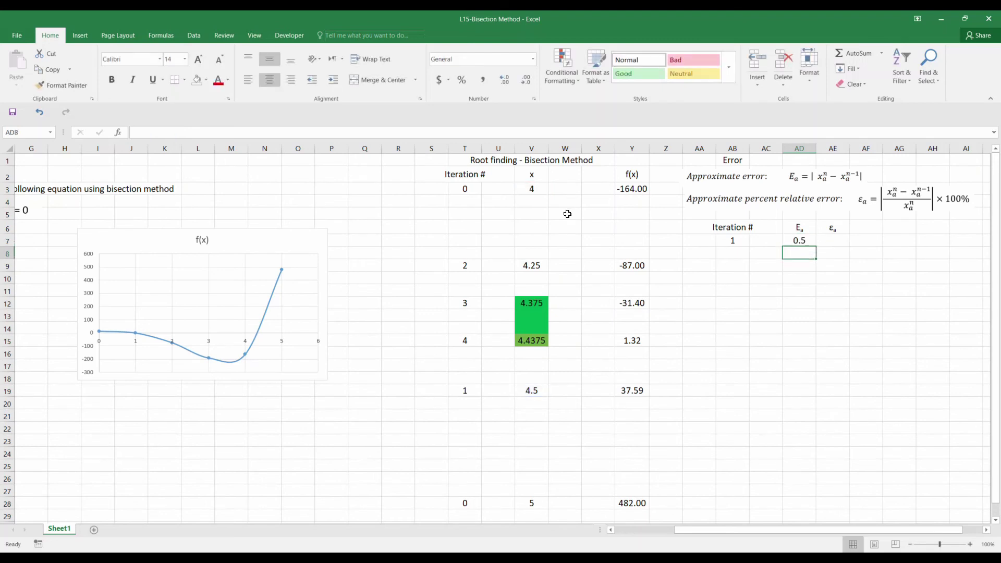
Calculate the iteration 1 relative error in AE7 with the formula =AD7/V19
left_click(832, 240)
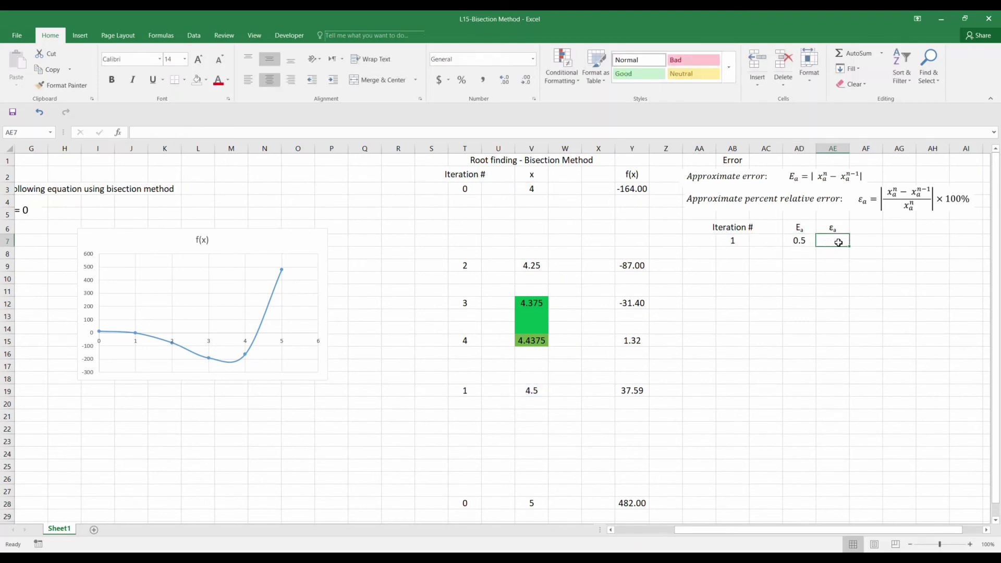
type("=")
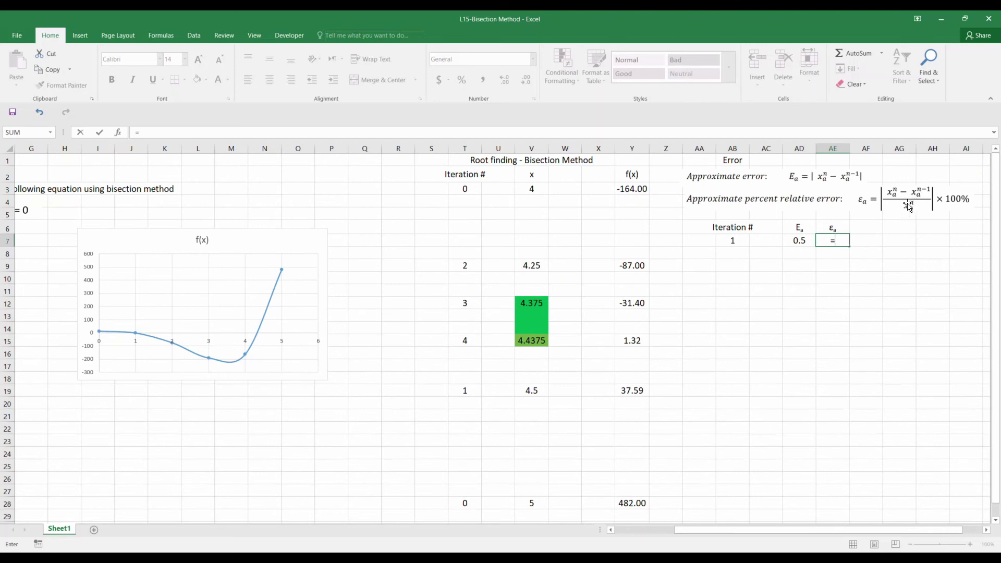
left_click(800, 240)
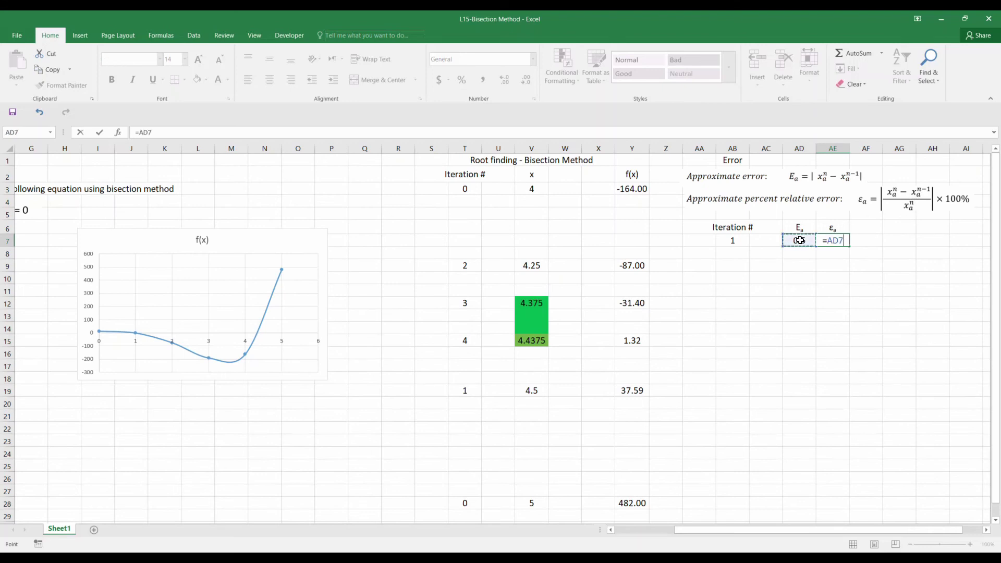
type("/")
left_click(531, 390)
key("Return")
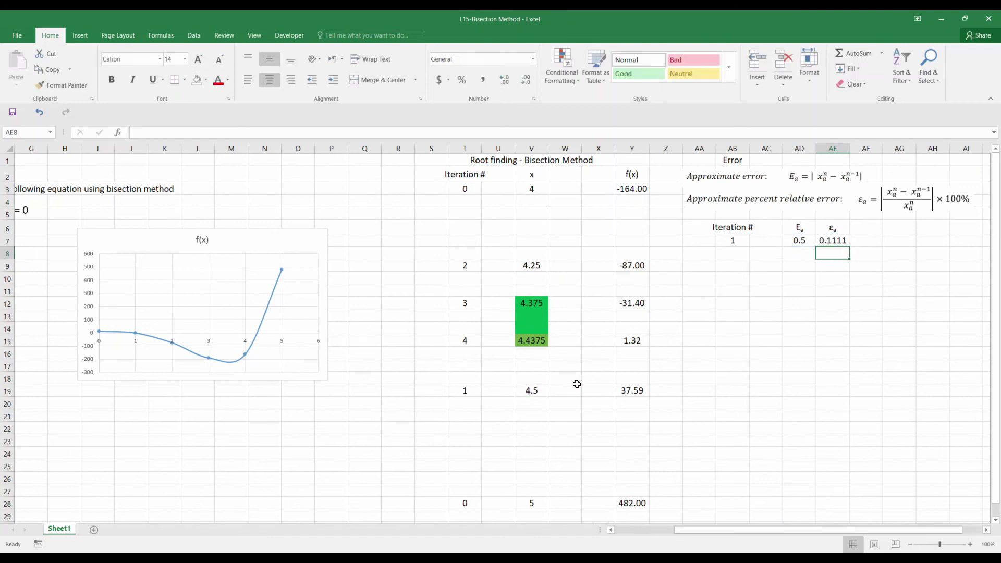
Format the iteration 1 relative error in AE7 as a percentage
left_click(835, 243)
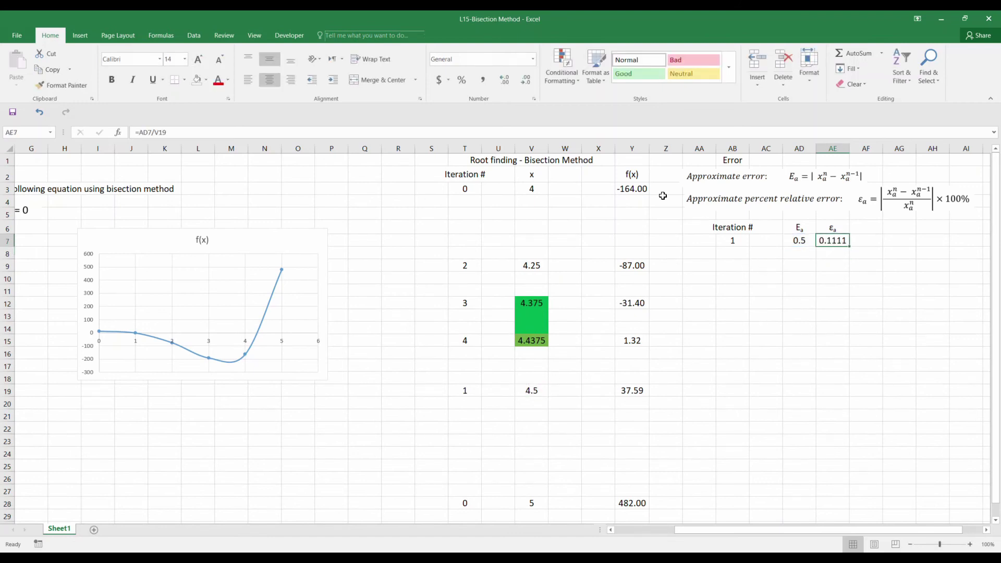
left_click(461, 81)
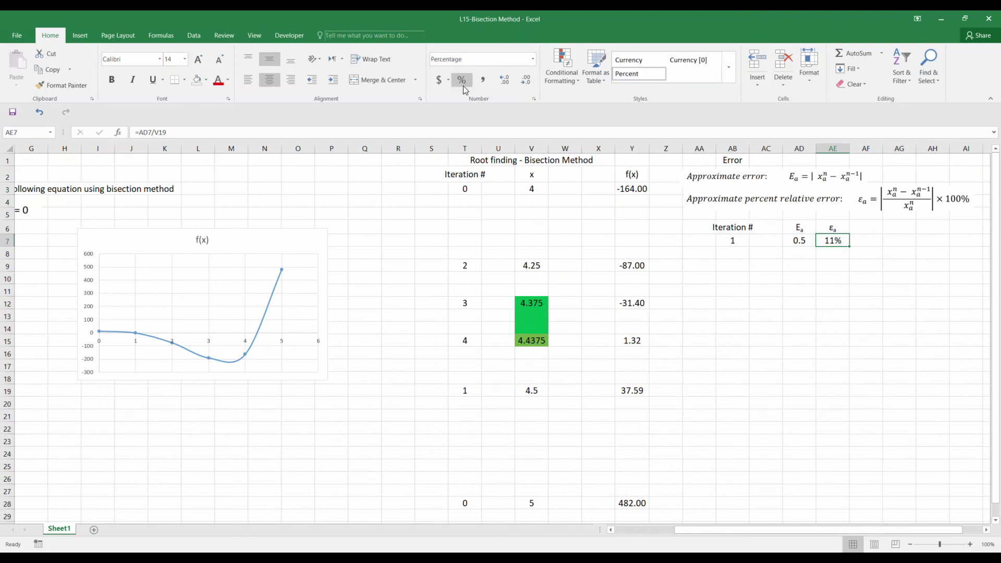
left_click(770, 250)
left_click_drag(832, 242, 827, 409)
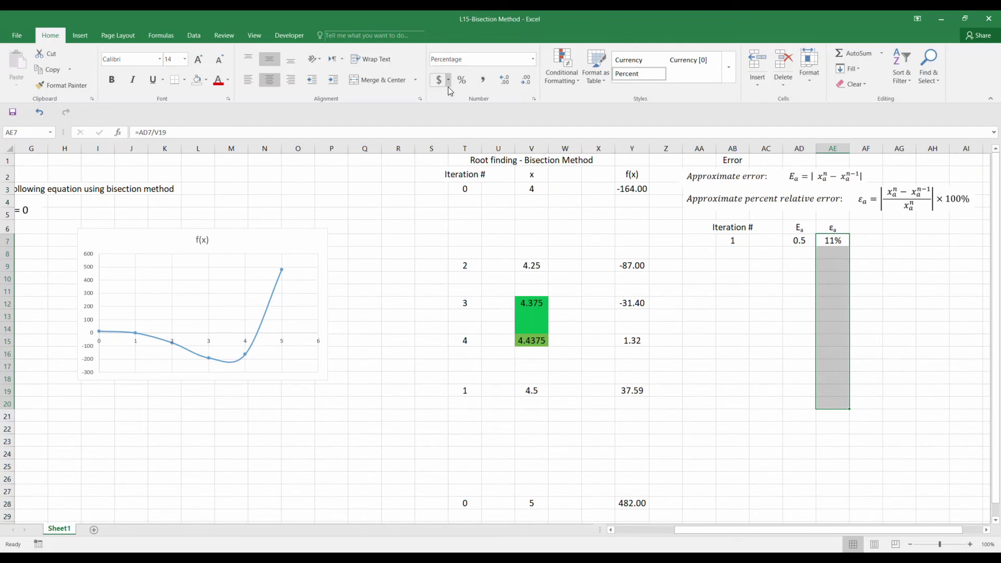
left_click(785, 292)
Enter iteration number 2 in AB8 and calculate its approximate error in AD8 with the formula =ABS(V9-V19)
left_click(736, 254)
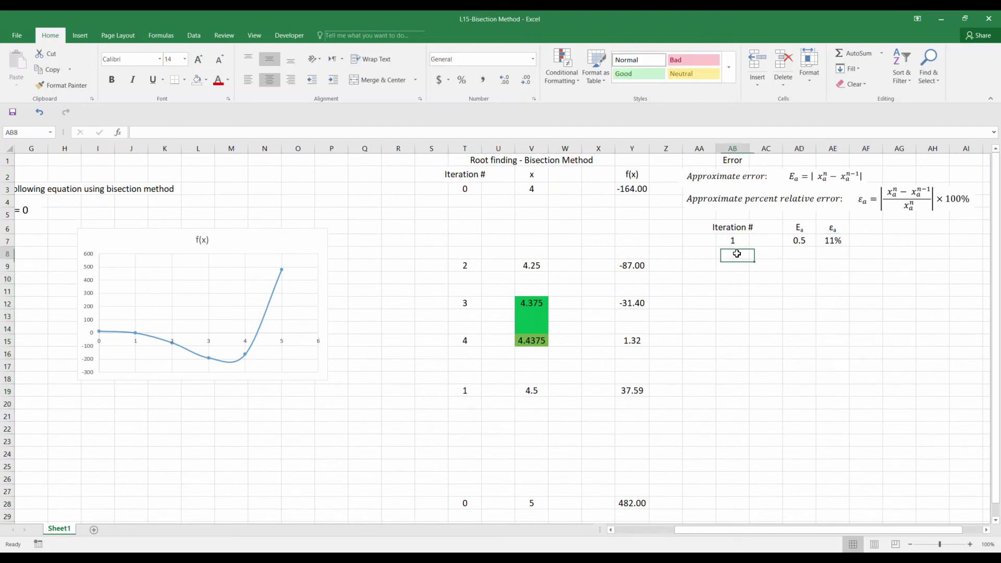
type("2")
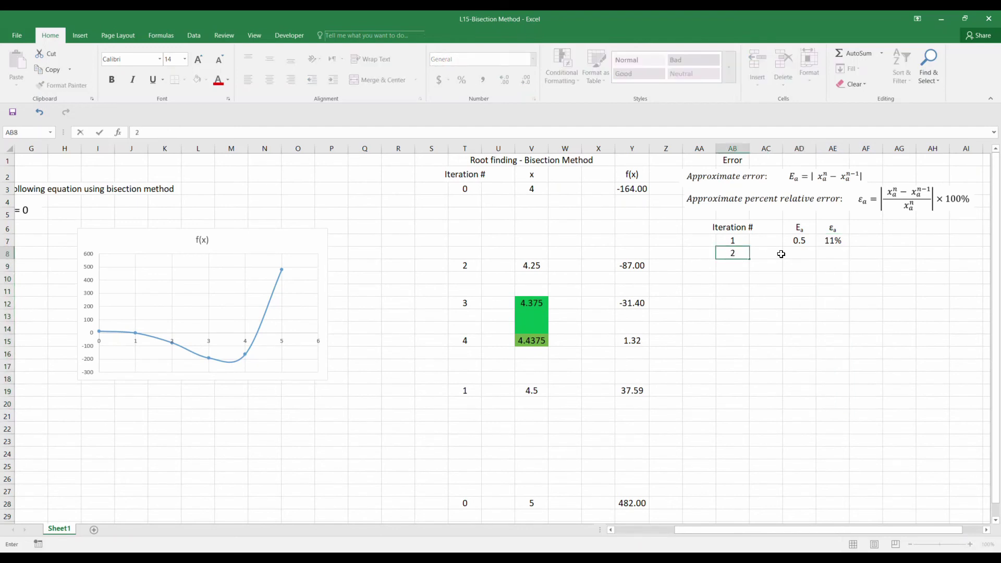
left_click(798, 255)
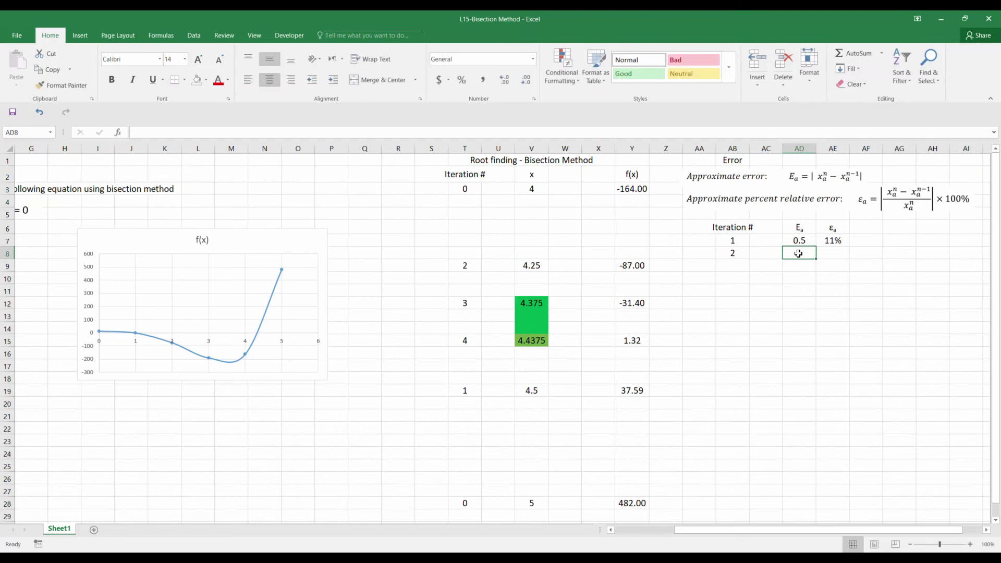
type("=")
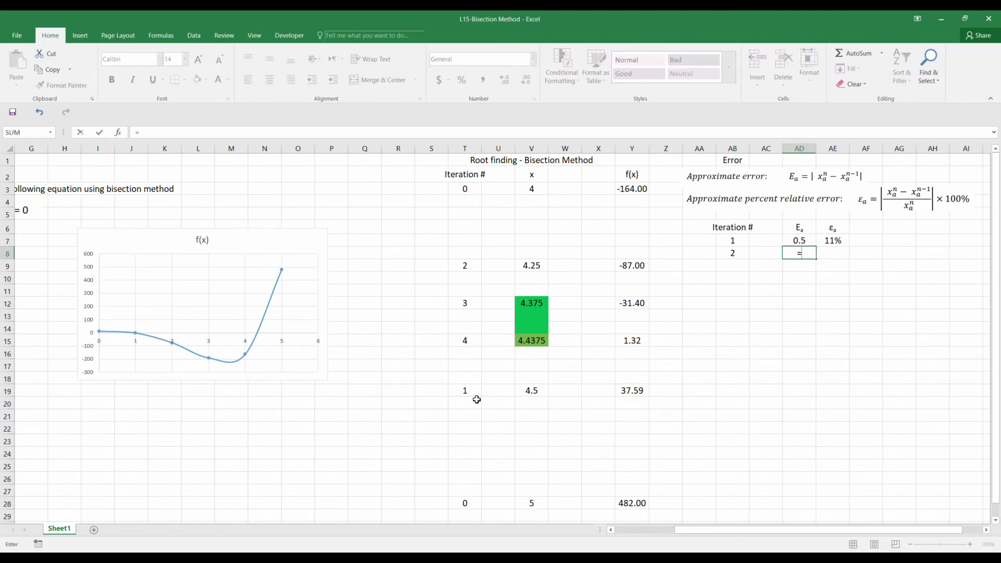
type("abs(")
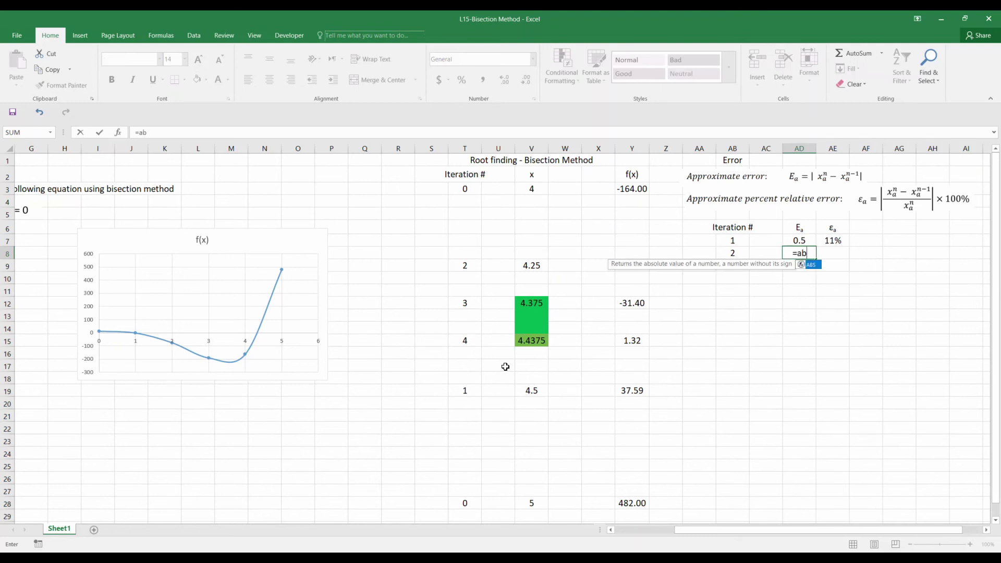
left_click(539, 264)
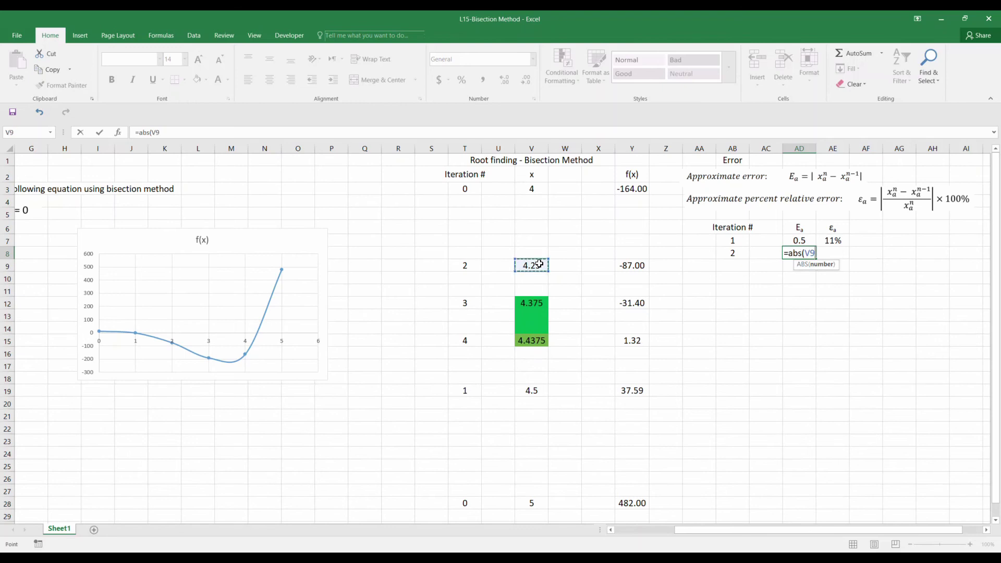
type("-")
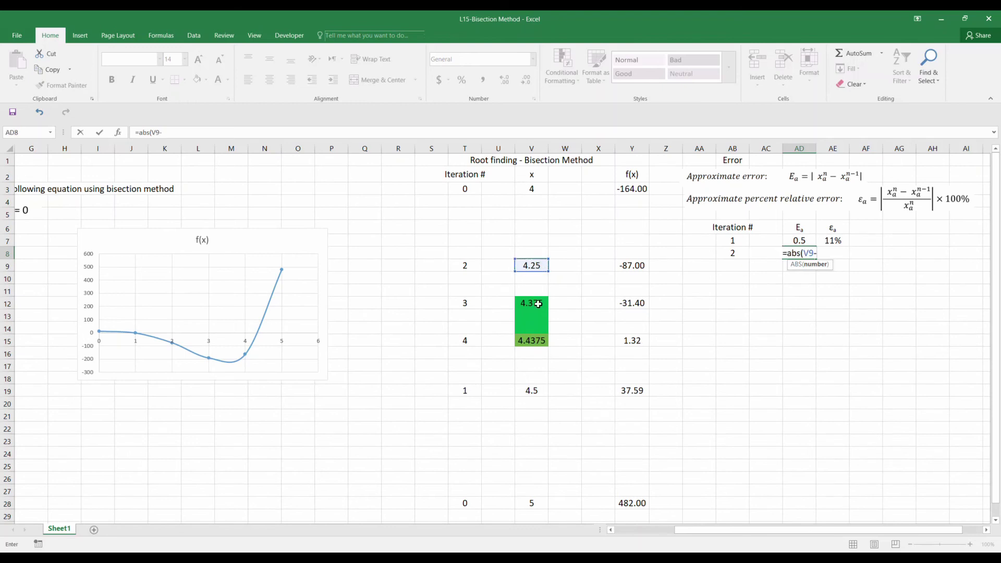
left_click(535, 391)
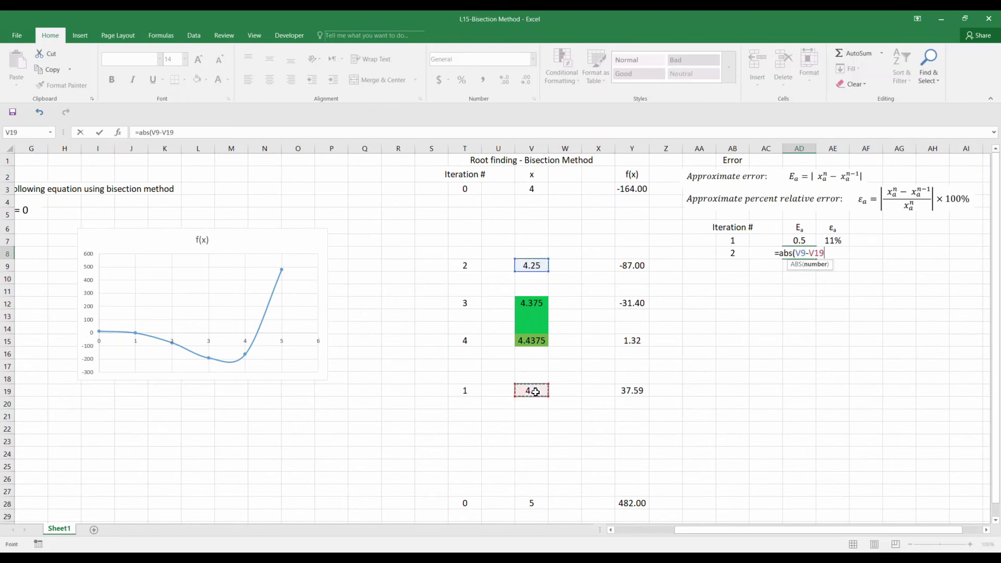
type(")")
key("Return")
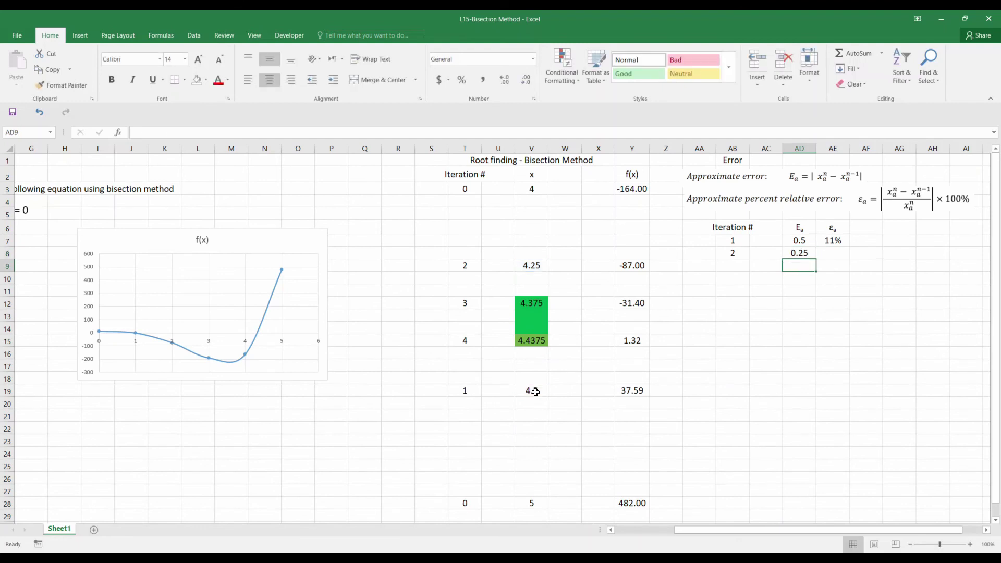
Calculate the iteration 2 relative error in AE8 with the formula =AD8/V9
left_click(833, 253)
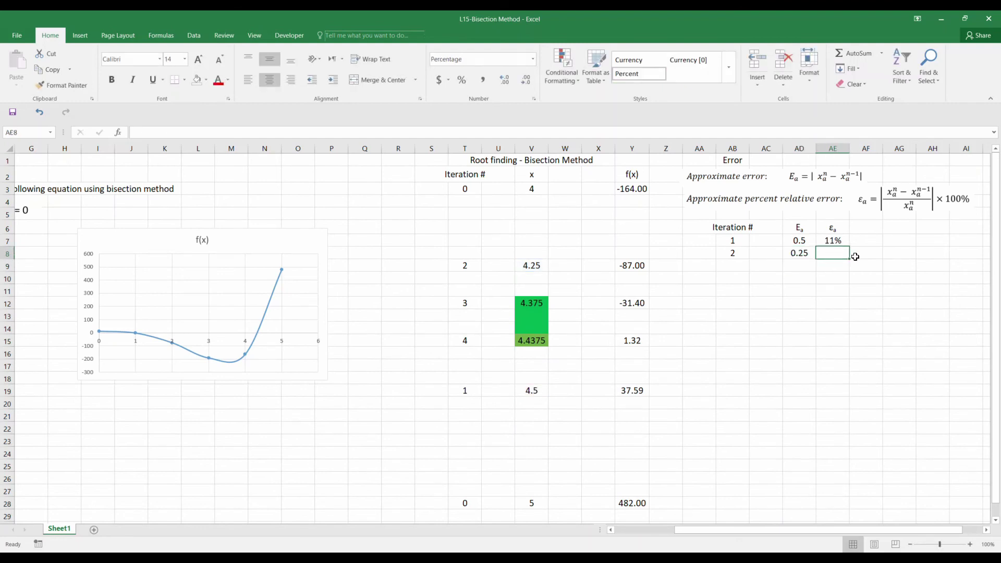
type("=")
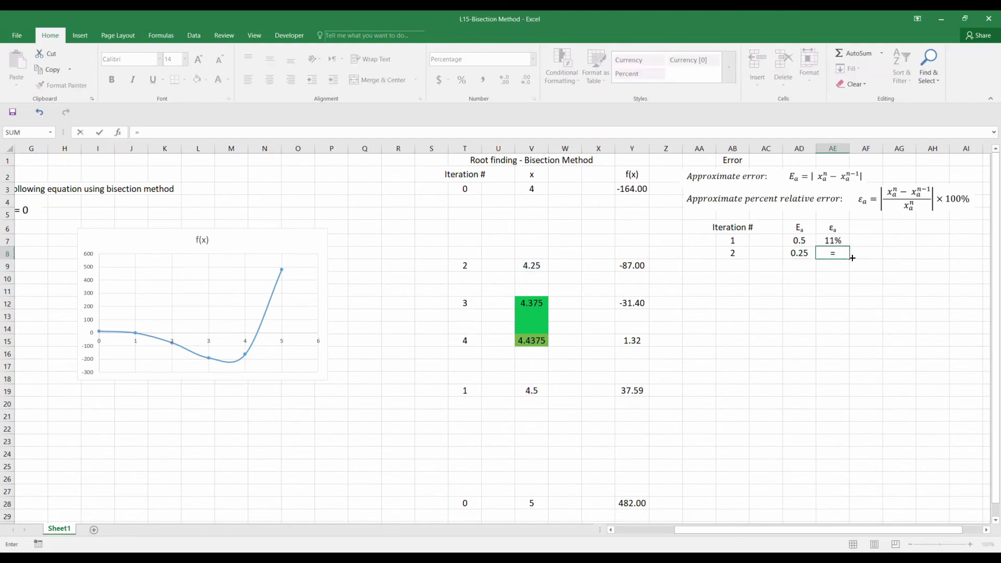
left_click(802, 253)
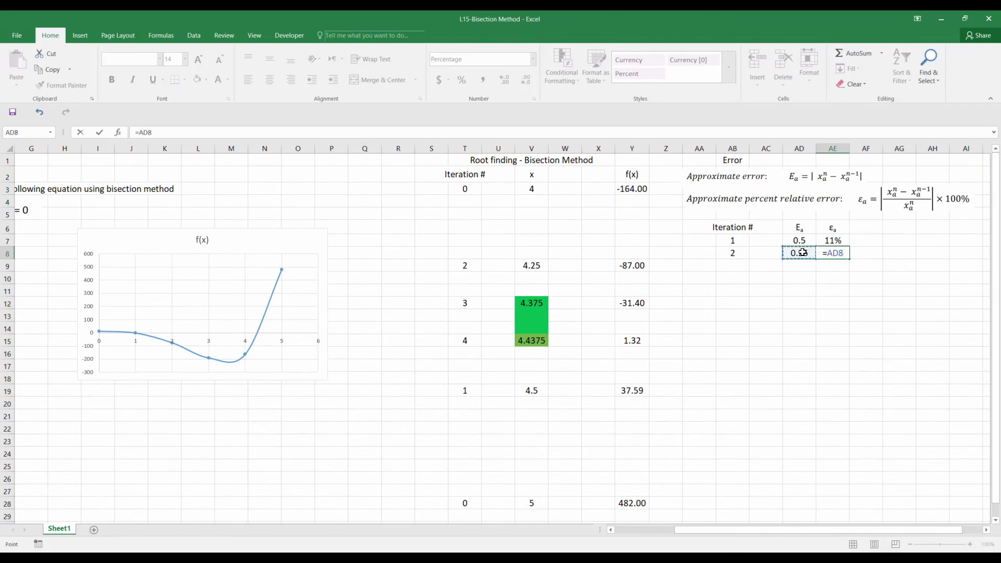
type("/")
left_click(535, 264)
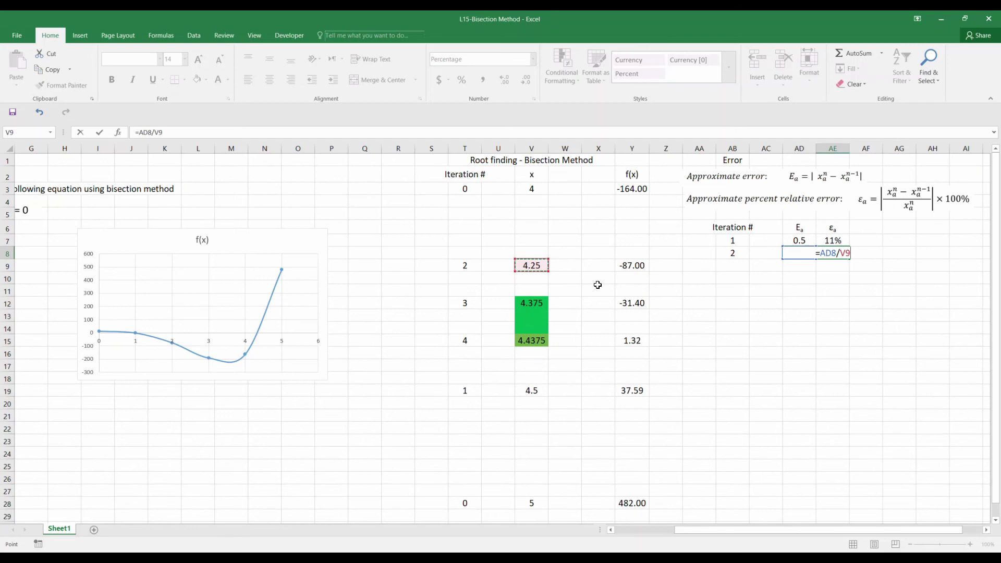
key("ctrl+Return")
key("Return")
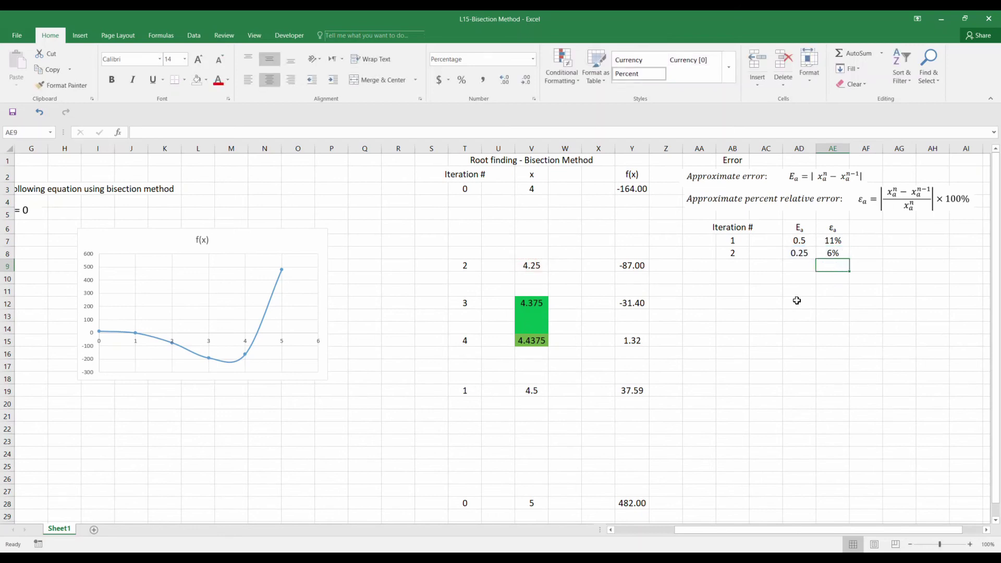
Enter iteration number 3 in AB9 and calculate its approximate error in AD9 with the formula =ABS(V12-V9)
left_click(730, 267)
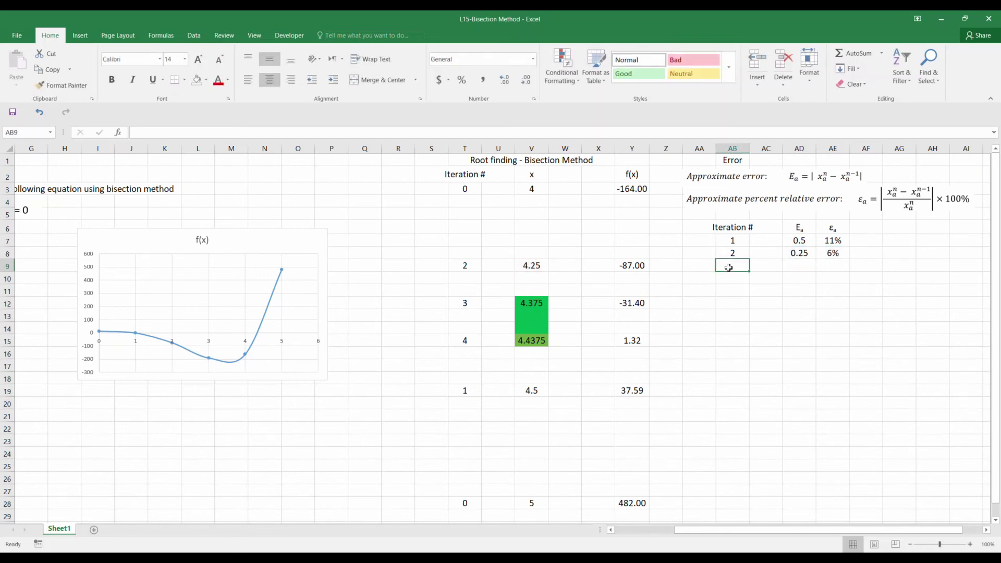
type("3")
left_click(791, 265)
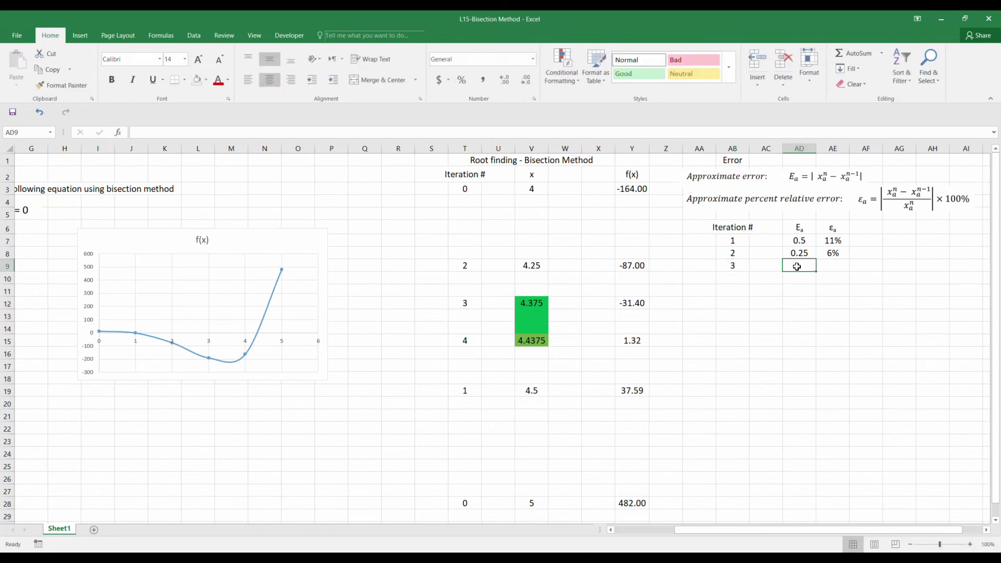
type("=abs")
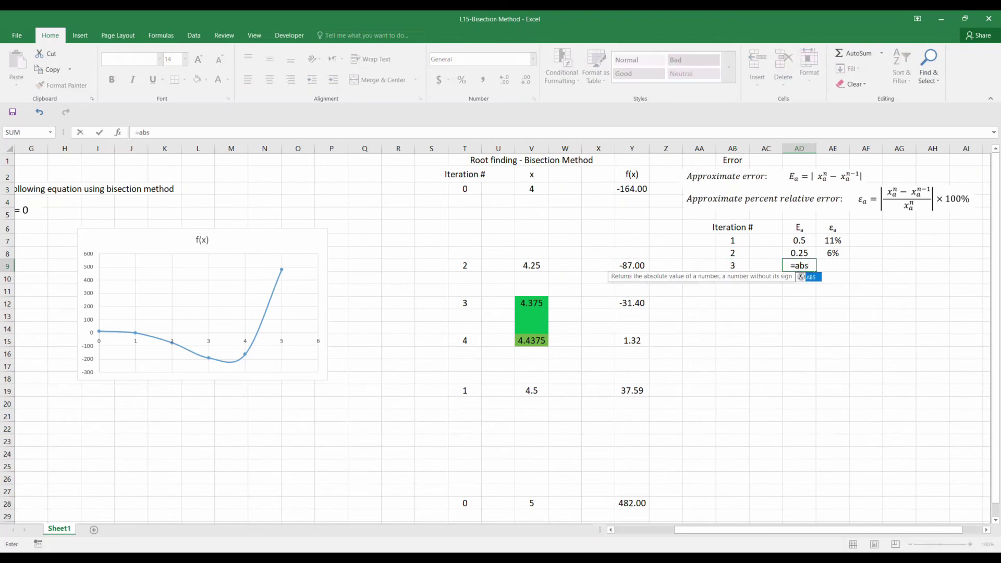
type("(")
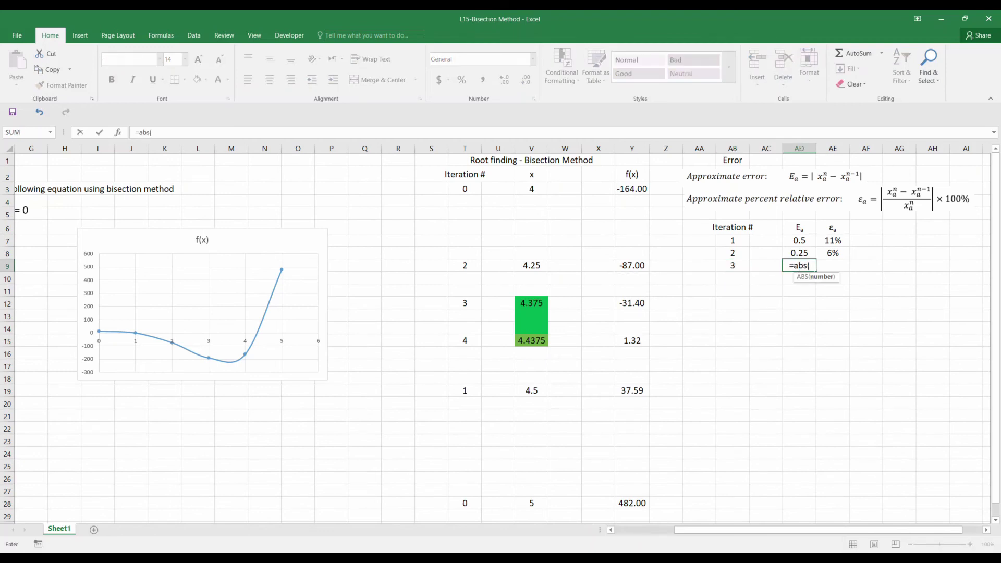
left_click(524, 303)
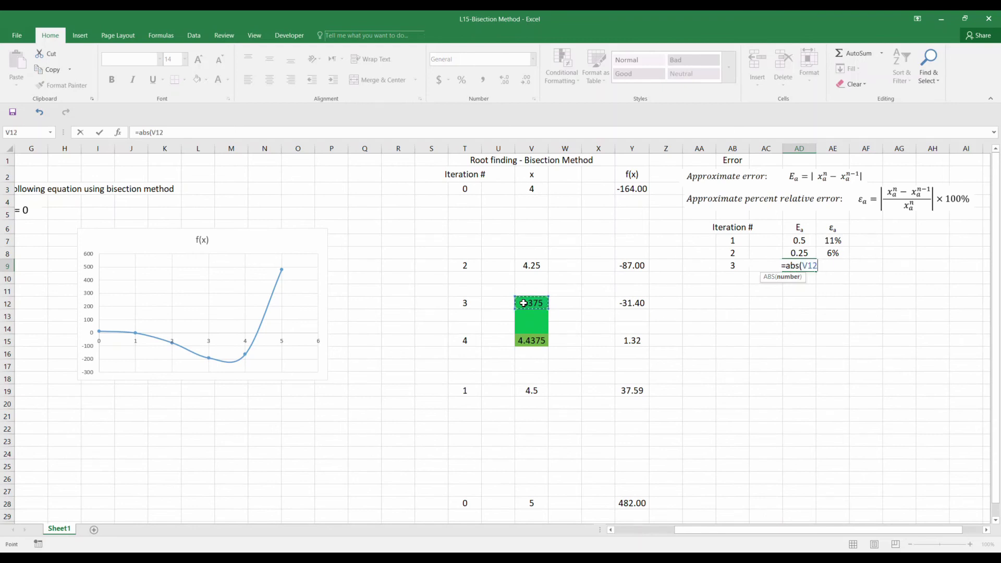
type("-")
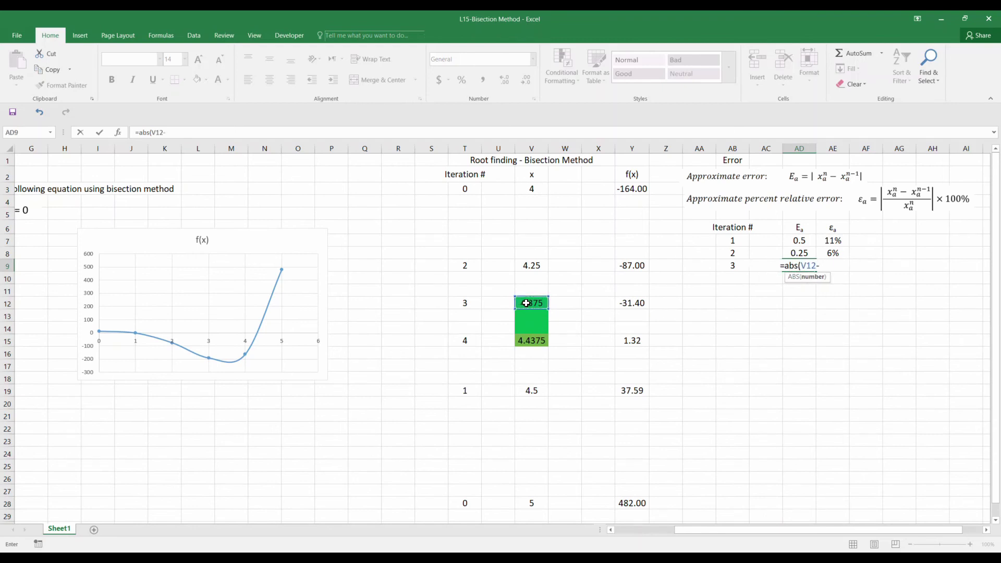
left_click(535, 265)
type(")")
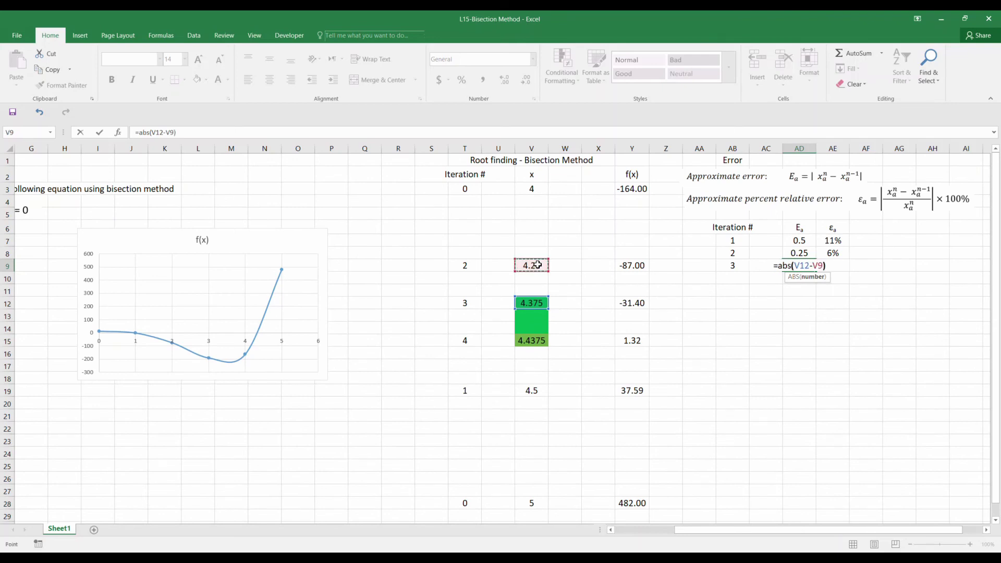
key("Return")
Calculate the iteration 3 relative error in AE9 with the formula =AD9/V12
left_click(834, 267)
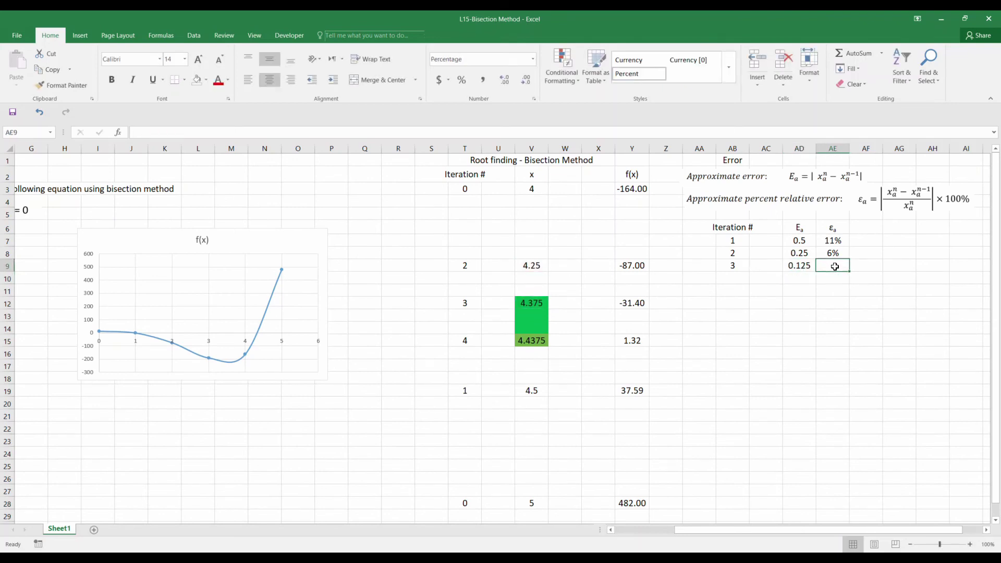
type("=")
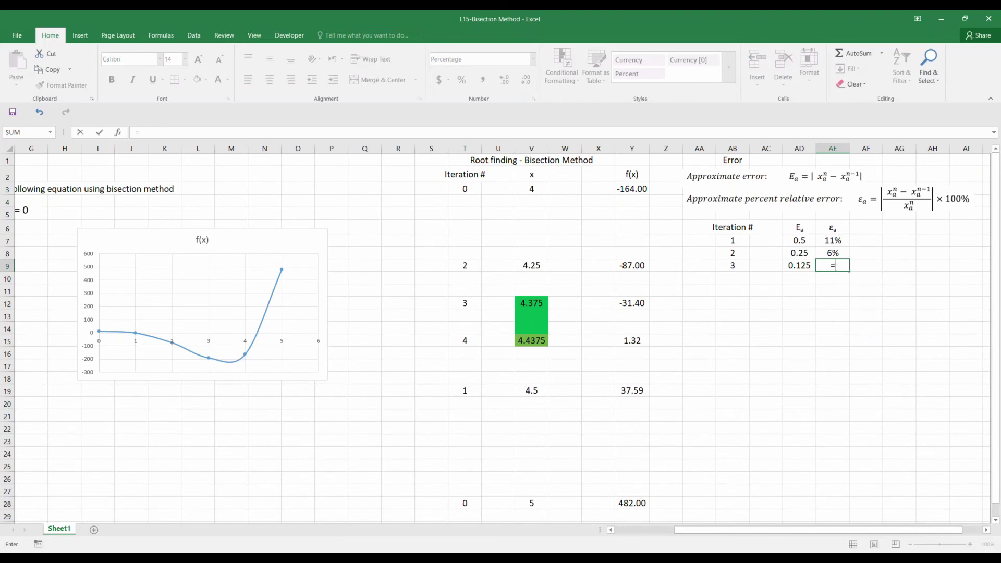
left_click(799, 267)
type("/")
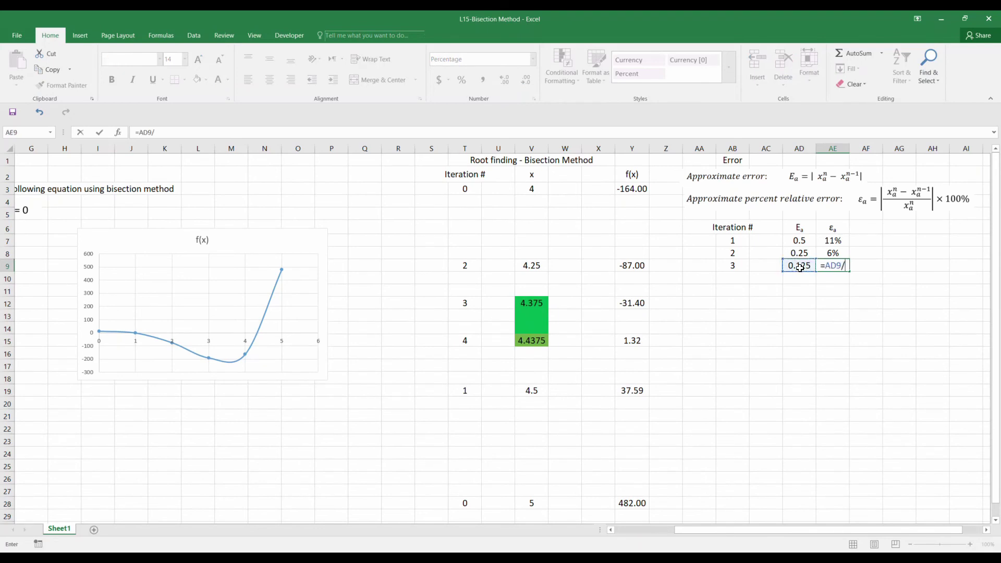
left_click(531, 302)
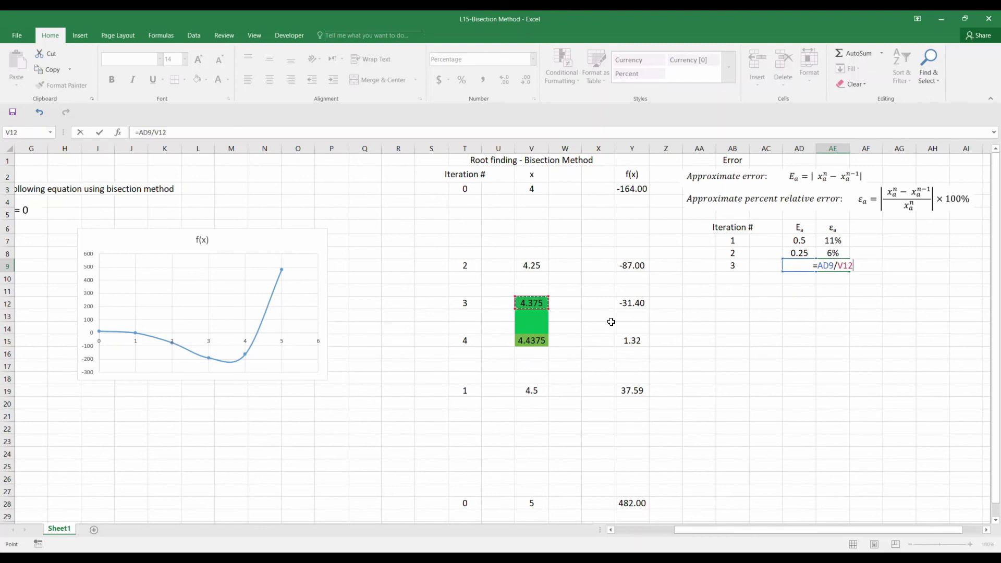
key("Return")
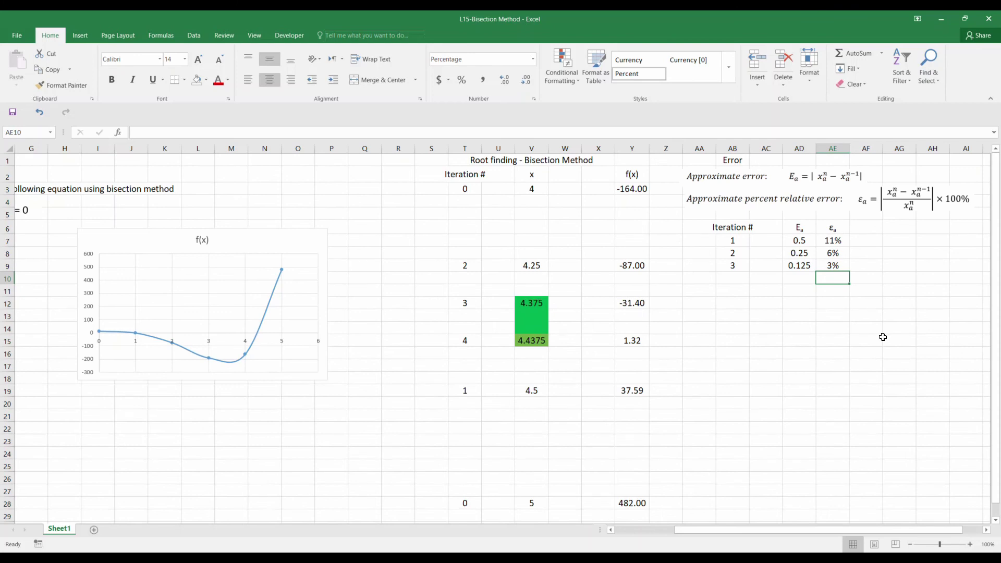
Enter the error tolerance εs=1% in AG6, with the s as a subscript
left_click(891, 227)
type("εs=1%")
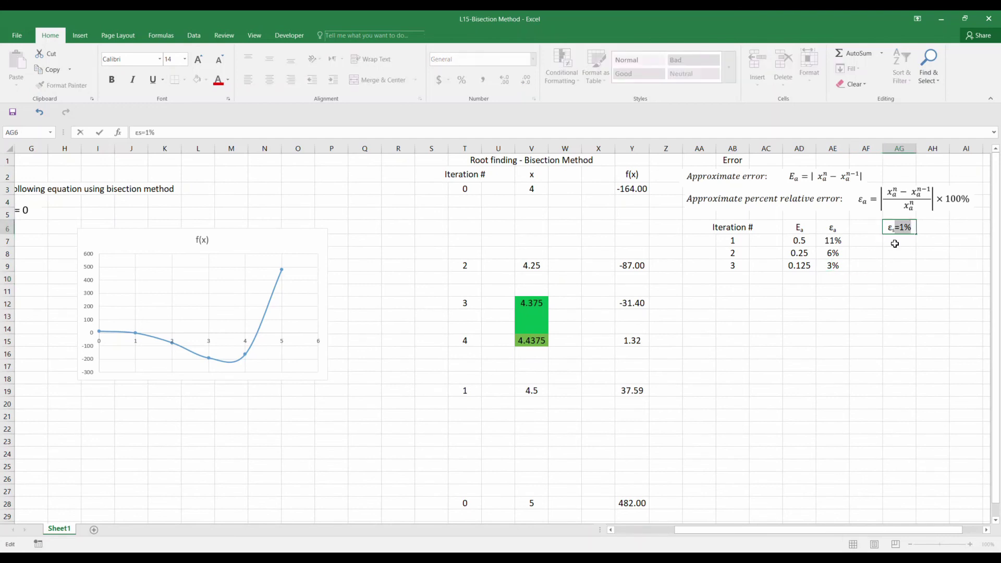
key("Return")
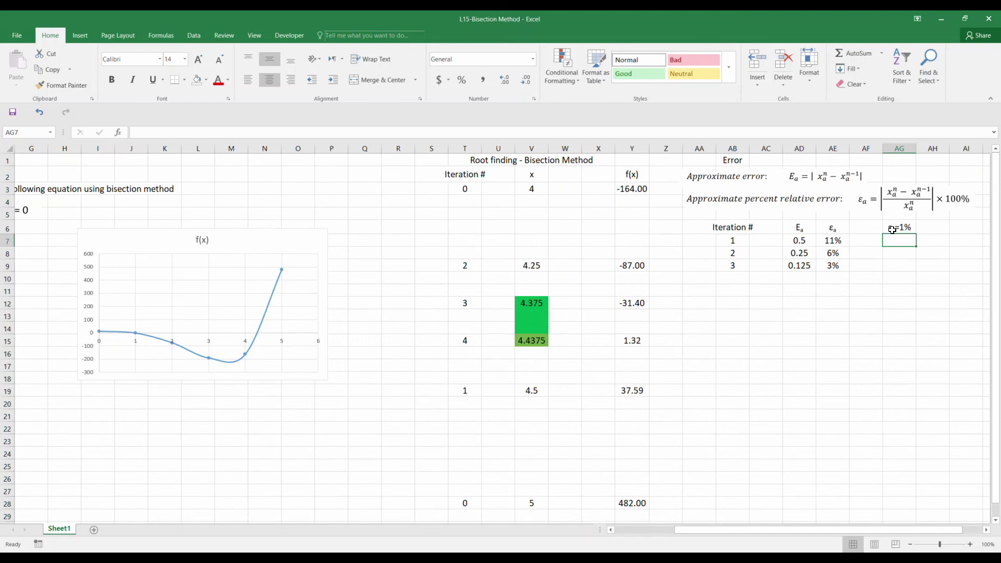
Enter iteration number 4 in AB10 and calculate its approximate error in AD10 with the formula =ABS(V15-V12)
left_click(734, 282)
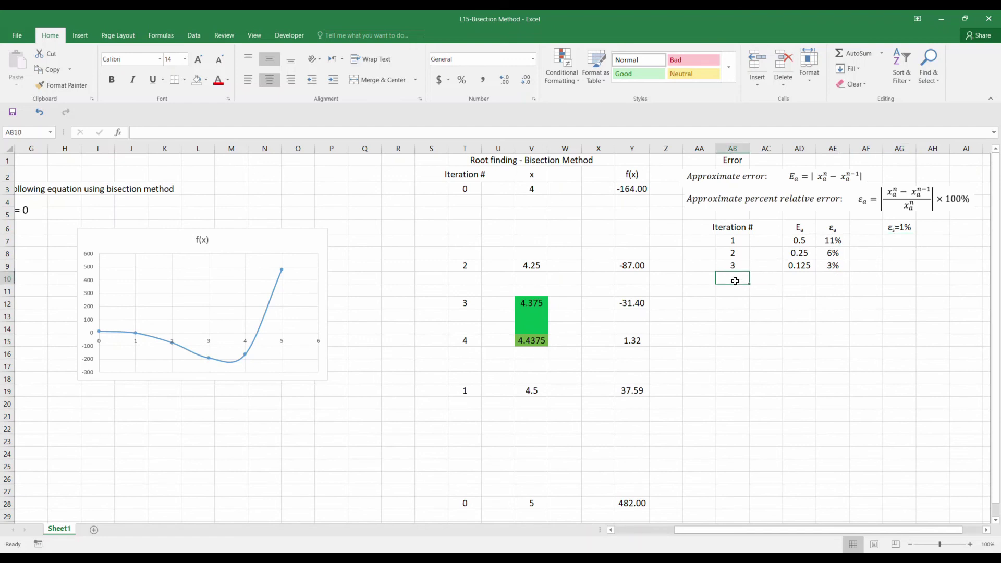
type("4")
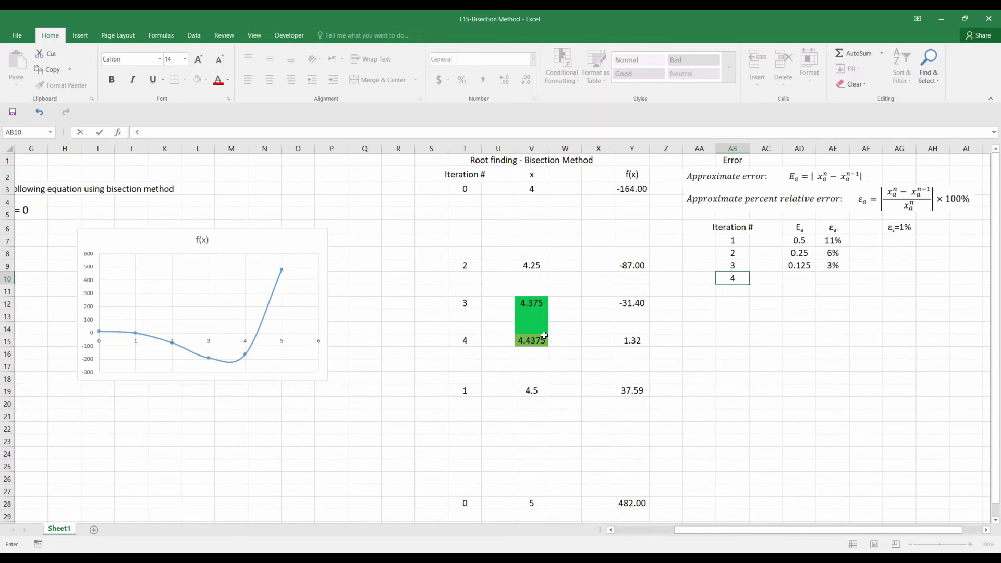
left_click(808, 275)
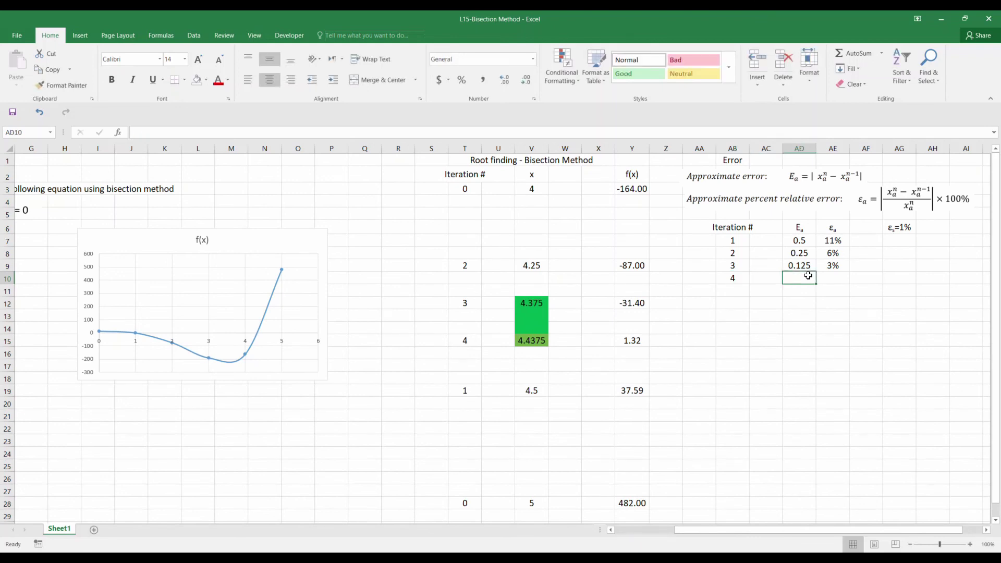
type("=")
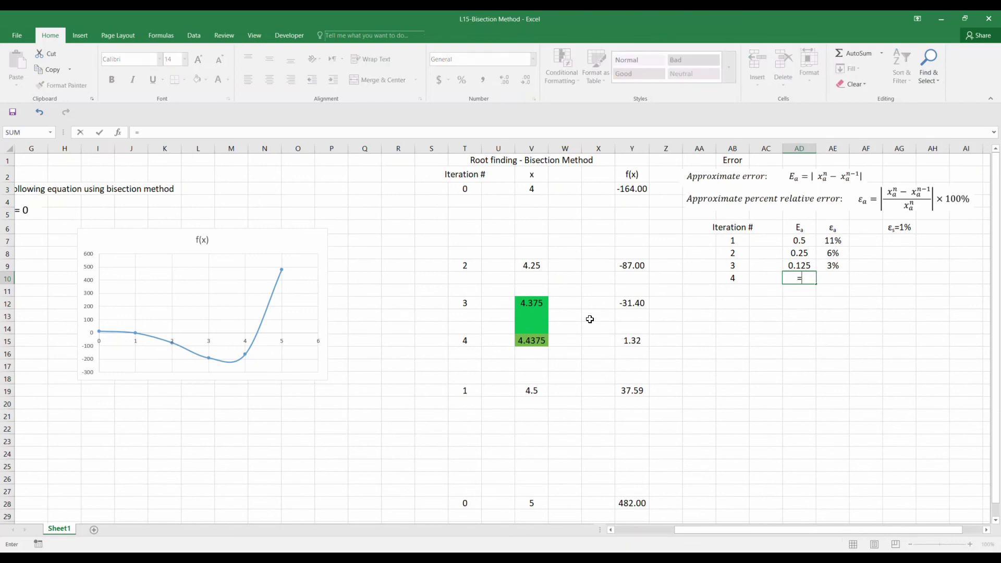
type("abs(")
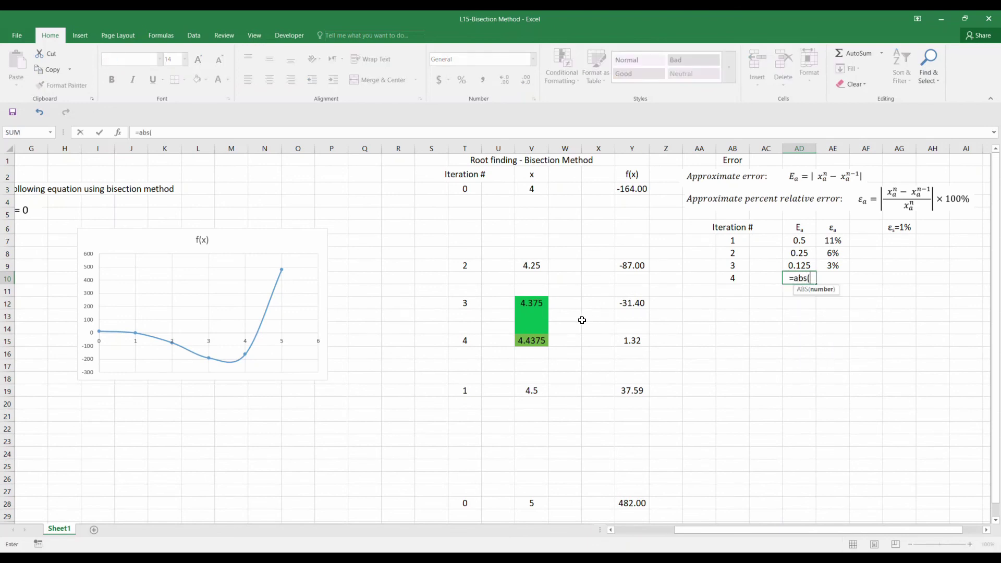
left_click(525, 340)
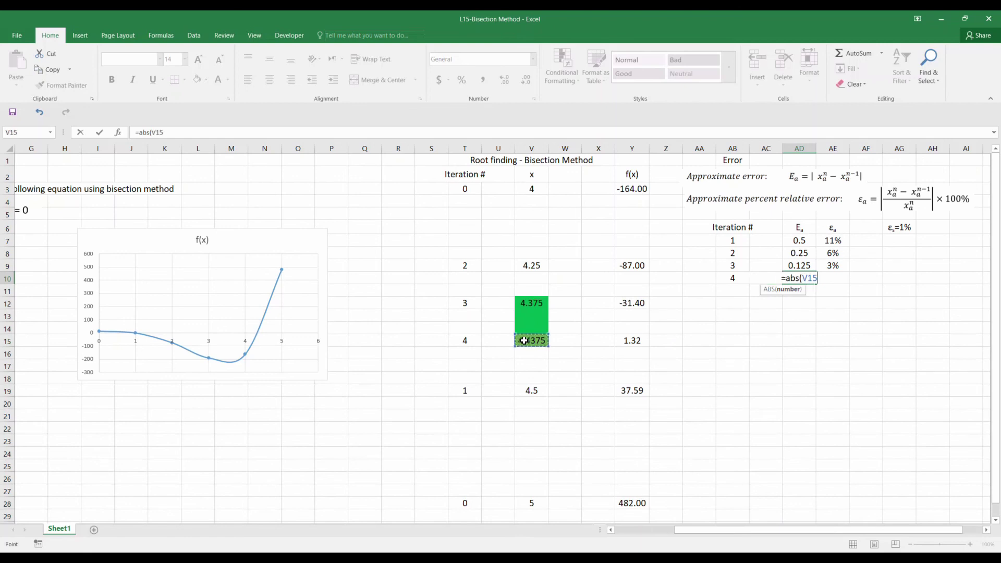
type("-")
left_click(527, 304)
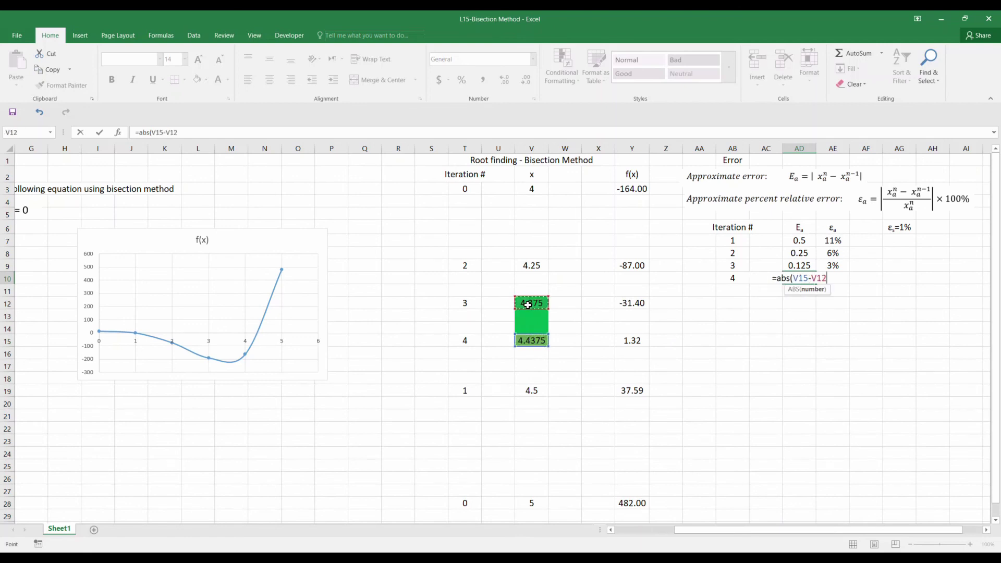
type(")")
key("Return")
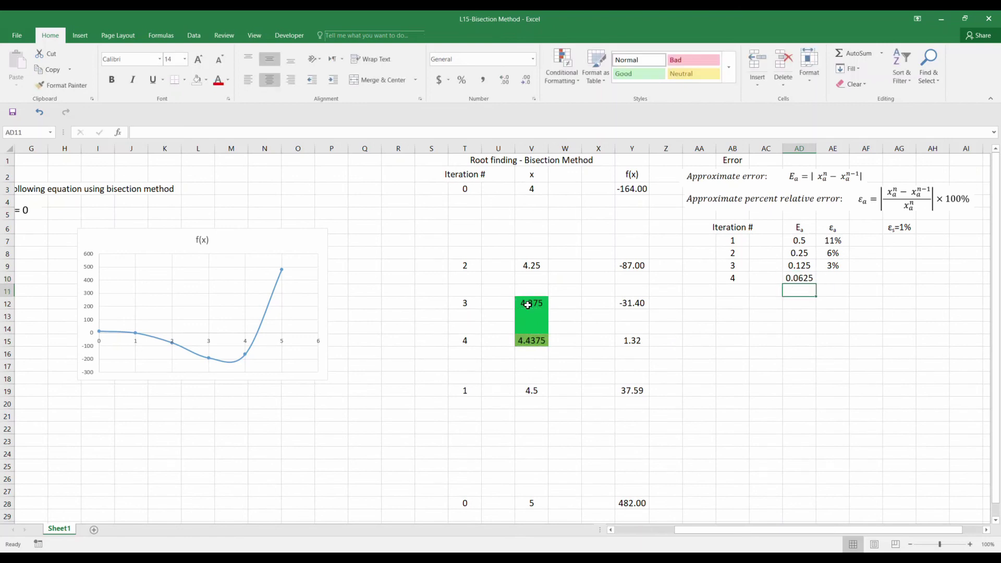
Calculate the iteration 4 relative error in AE10 with the formula =AD10/V15
left_click(835, 277)
type("=")
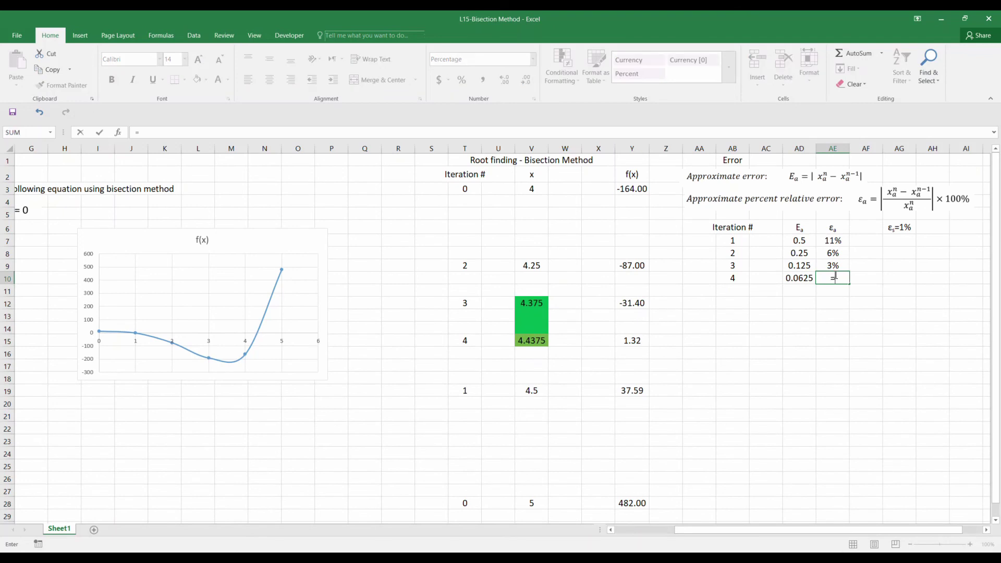
left_click(805, 281)
type("/")
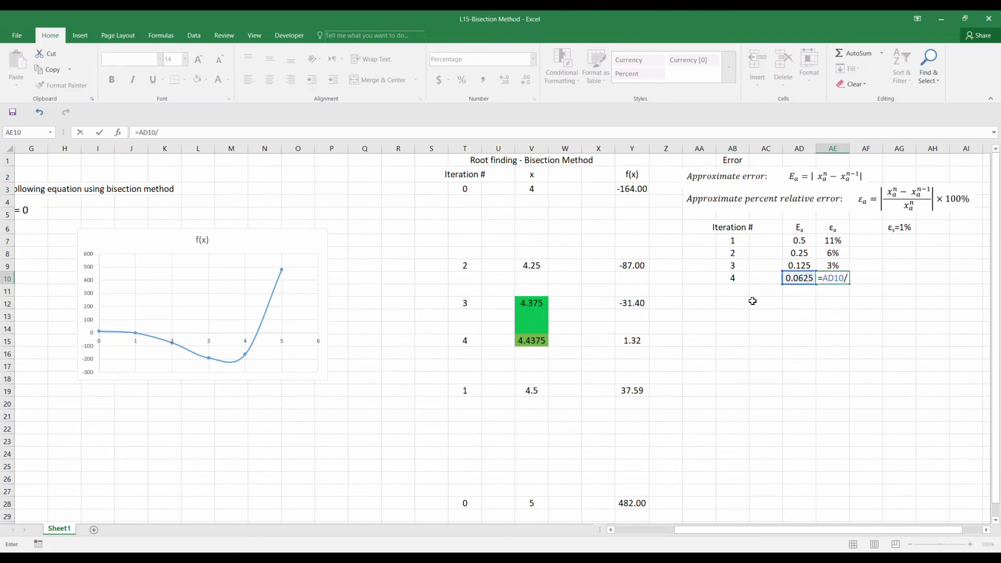
left_click(537, 341)
key("Return")
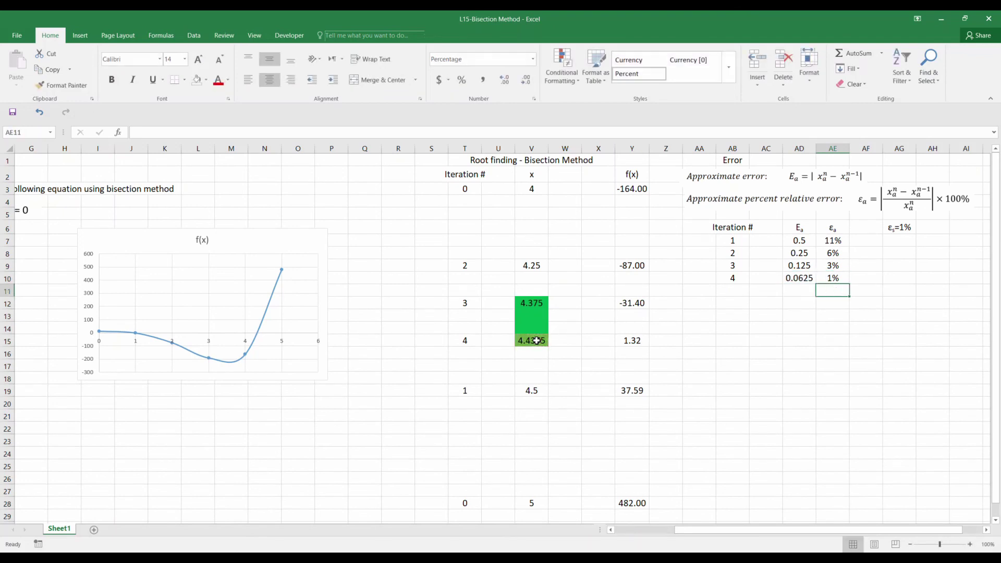
Show the relative error percentages in AE7:AE13 with one decimal place
left_click(827, 278)
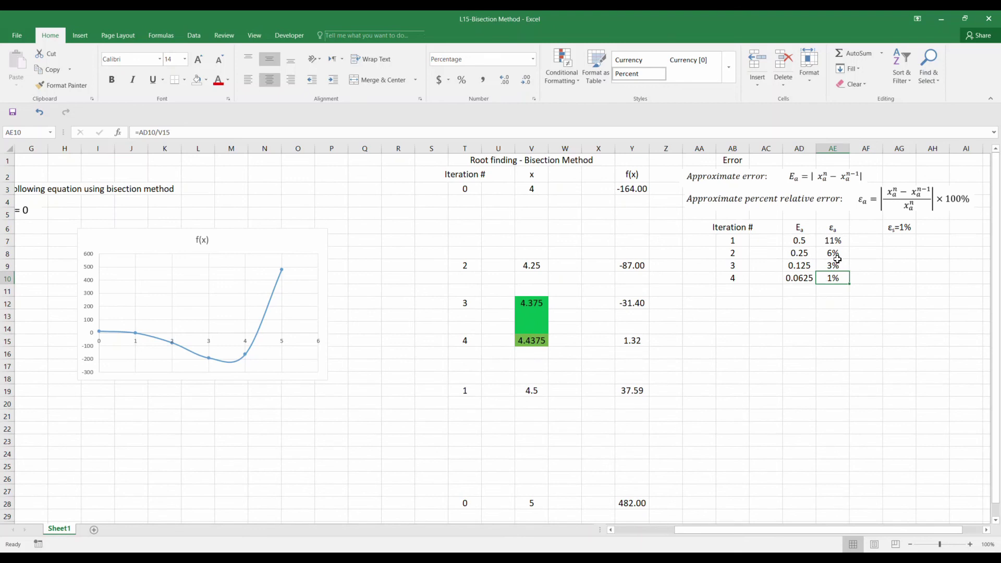
left_click_drag(833, 243, 830, 313)
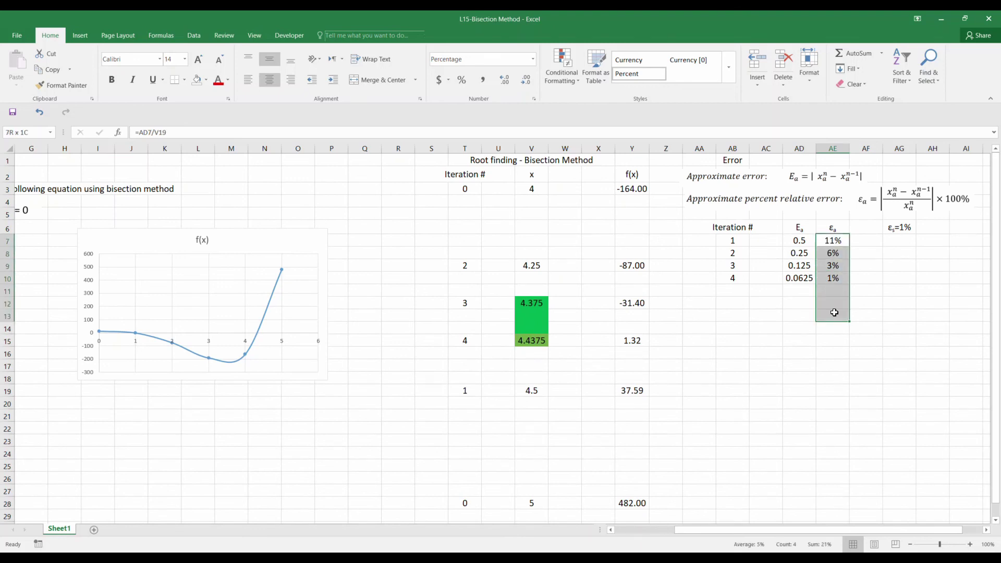
left_click(501, 82)
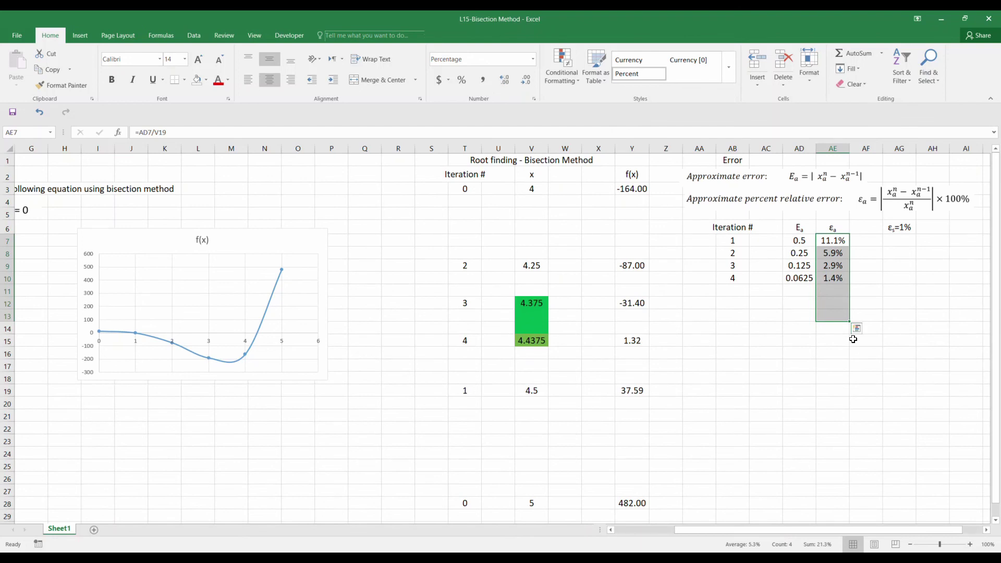
left_click(834, 289)
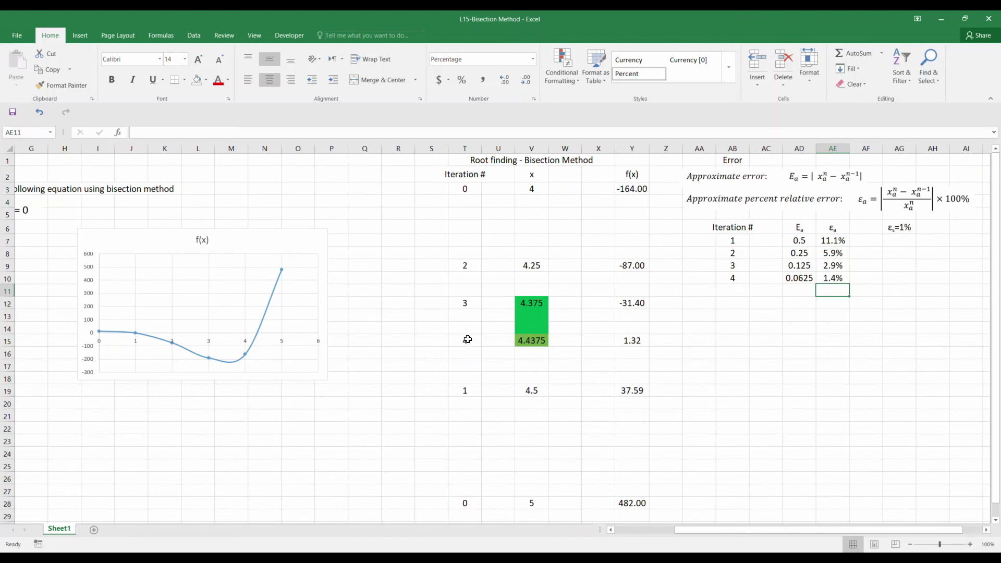
Move the iteration 4 row from T15:Y15 down to row 17 and fill V15:V16 with the matching theme green
left_click_drag(467, 339, 629, 369)
left_click_drag(533, 340, 535, 353)
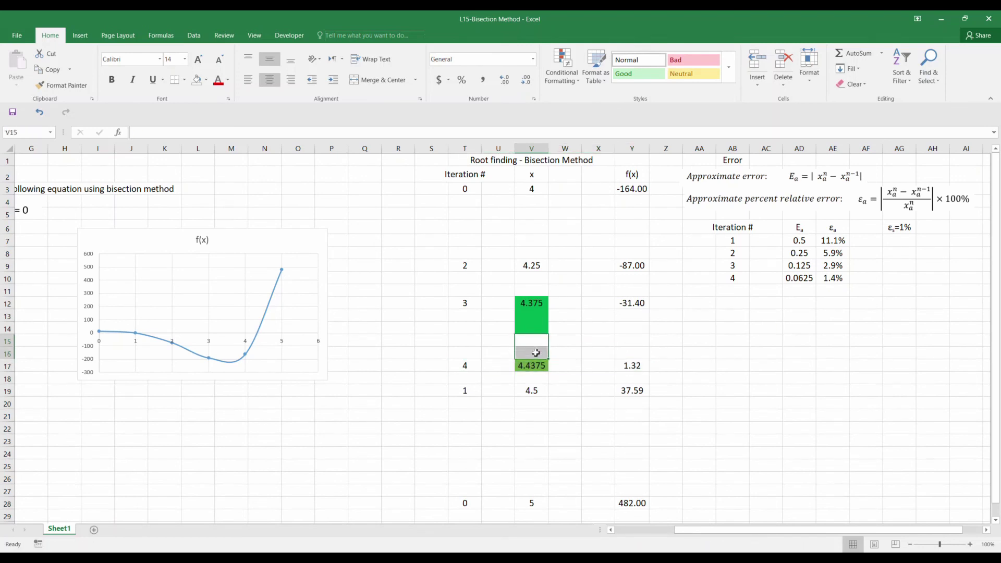
left_click(206, 80)
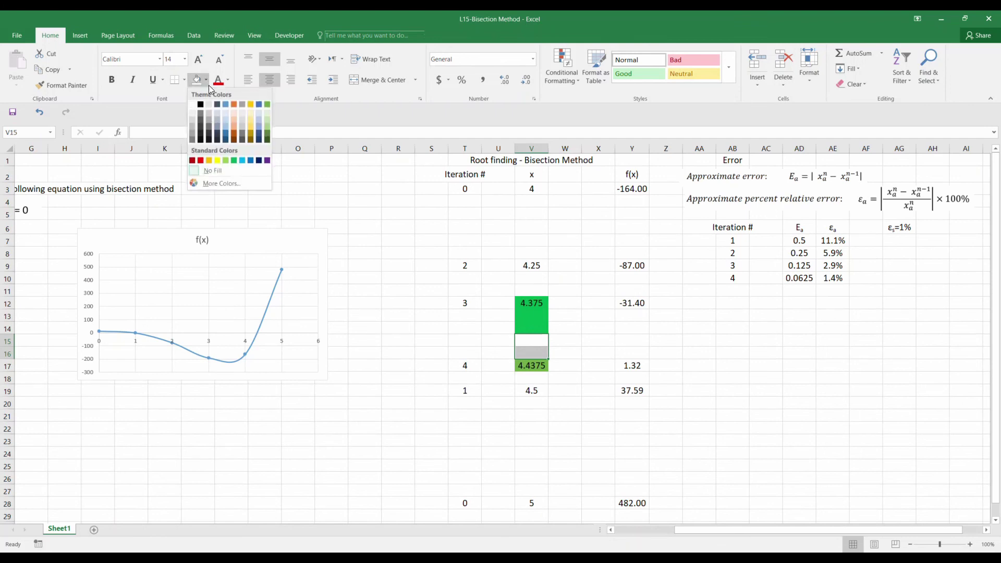
left_click(267, 103)
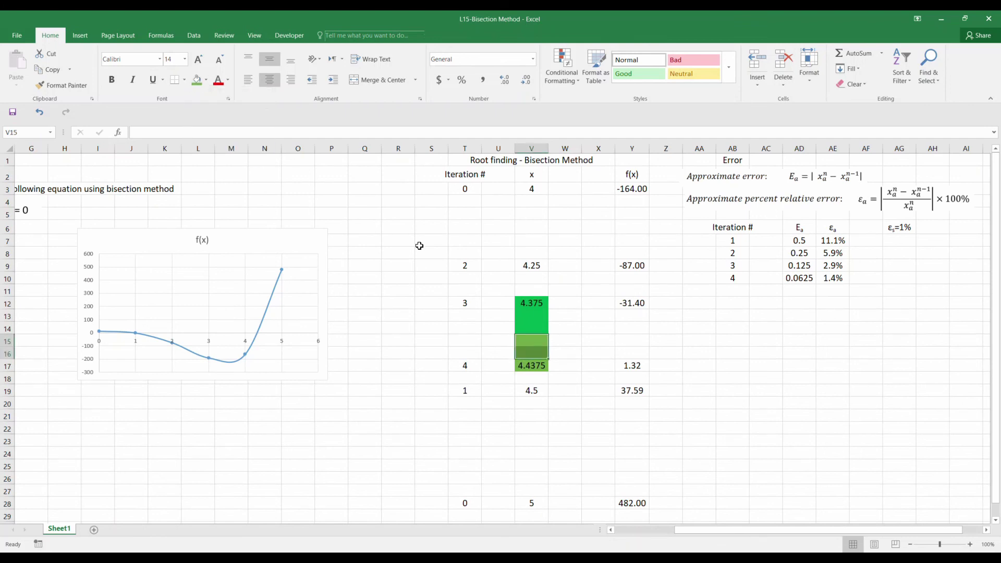
Enter iteration number 5 in T15 and calculate its midpoint in V15 with the formula =(V12+V17)/2
left_click(471, 341)
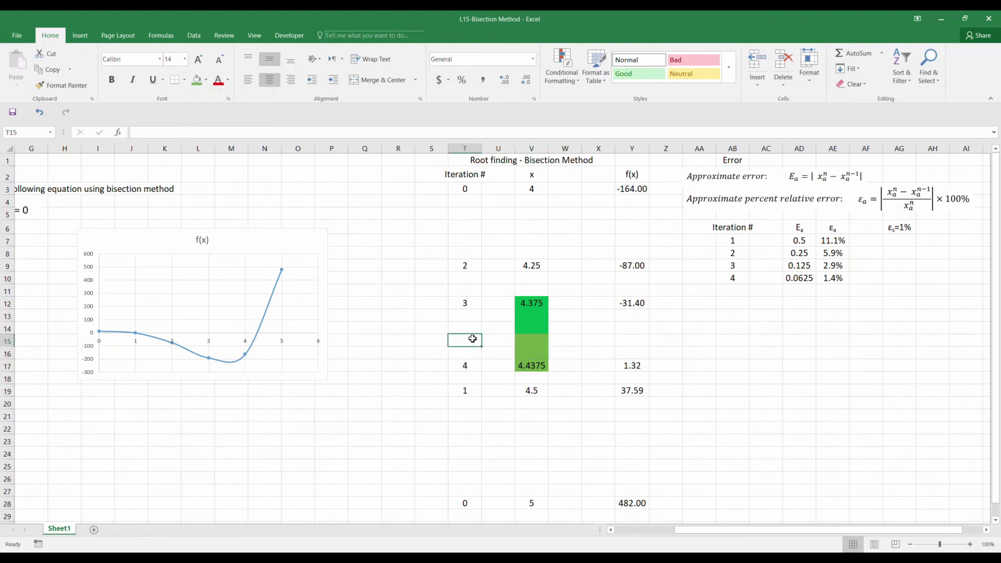
type("5")
left_click(531, 340)
type("=")
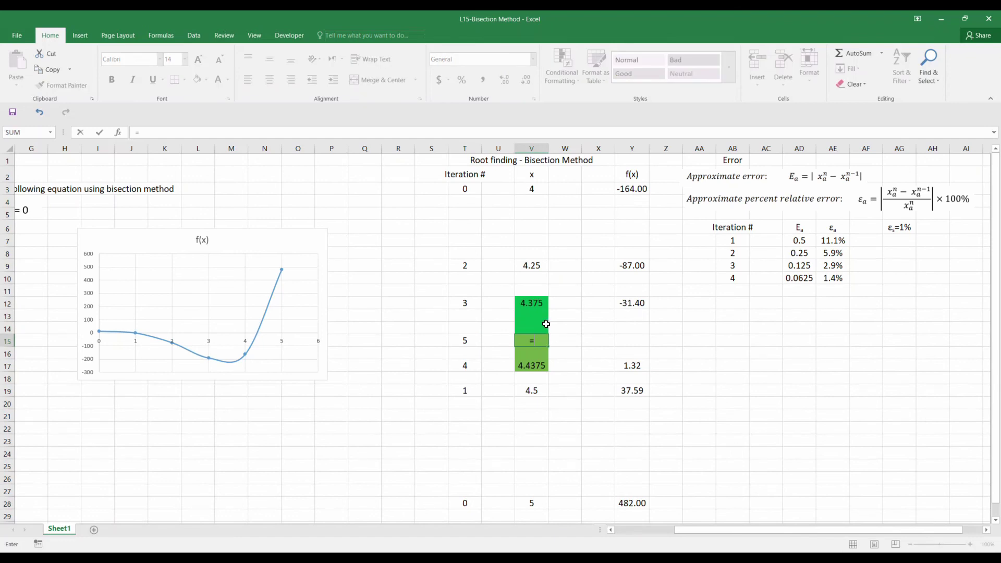
type("(")
left_click(540, 304)
type("_")
key("BackSpace")
type("+")
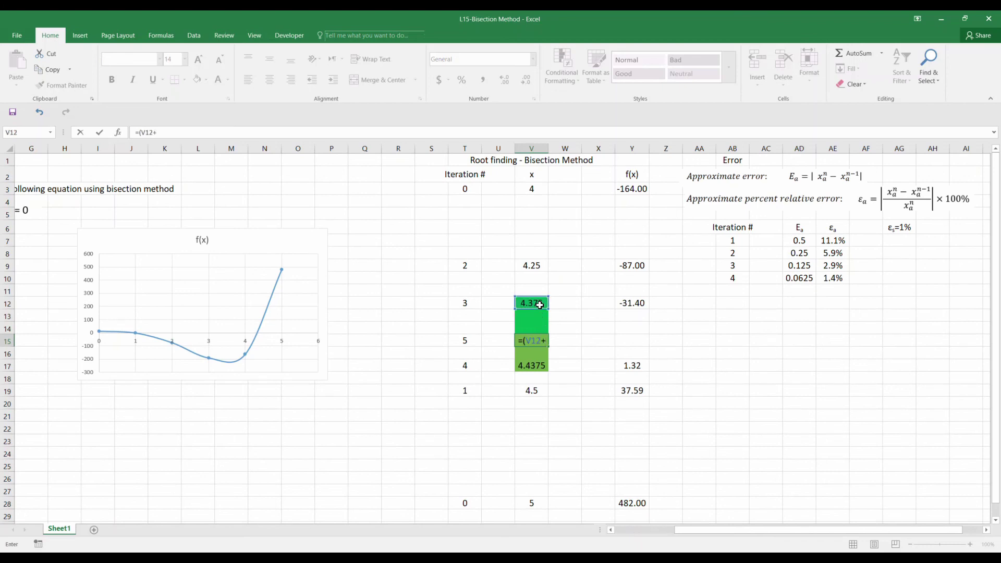
left_click(538, 364)
type(")/2")
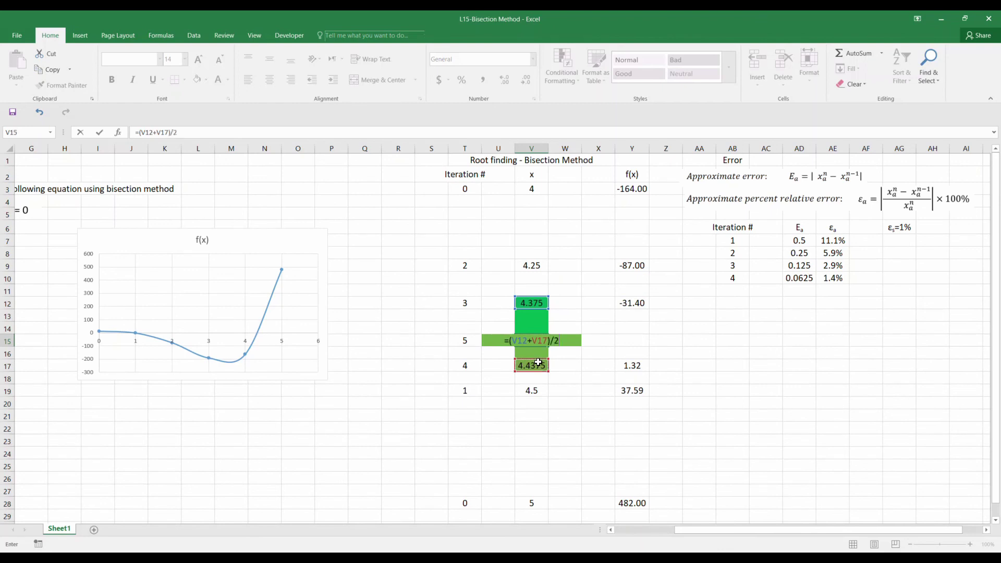
key("Return")
Calculate f(x) for iteration 5 by copying the formula in Y12 to Y15
left_click(631, 304)
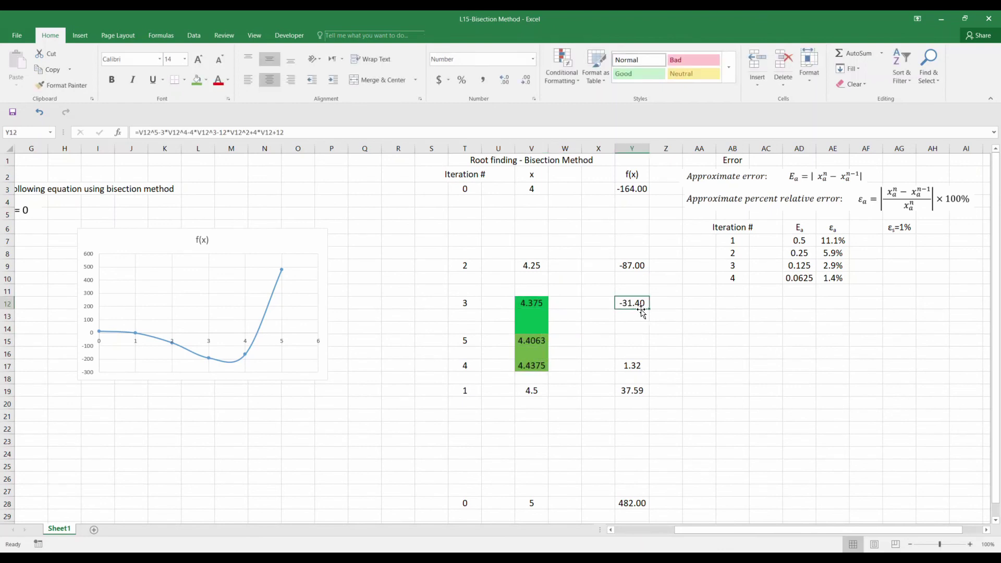
key("ctrl+c")
left_click(632, 341)
key("ctrl+v")
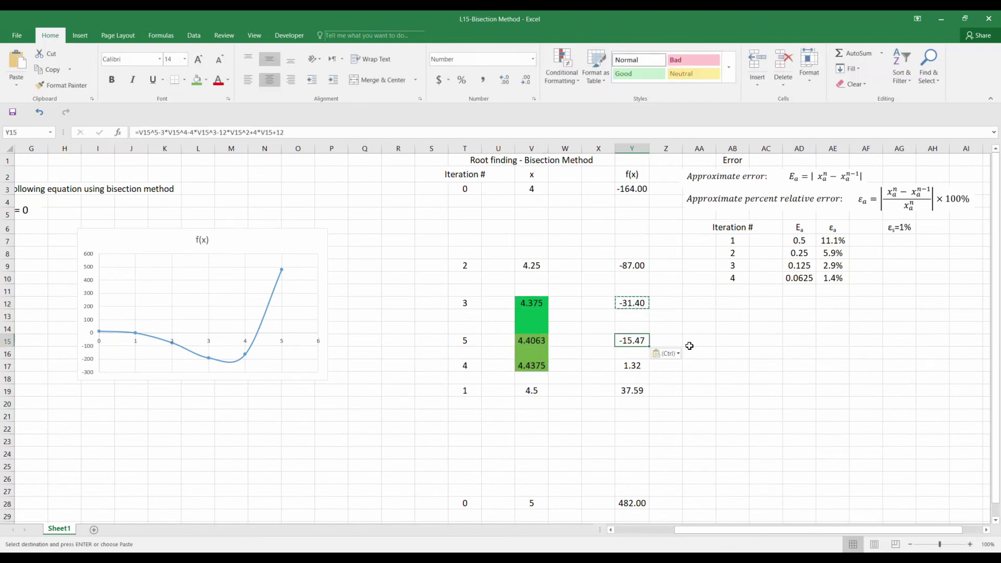
key("Escape")
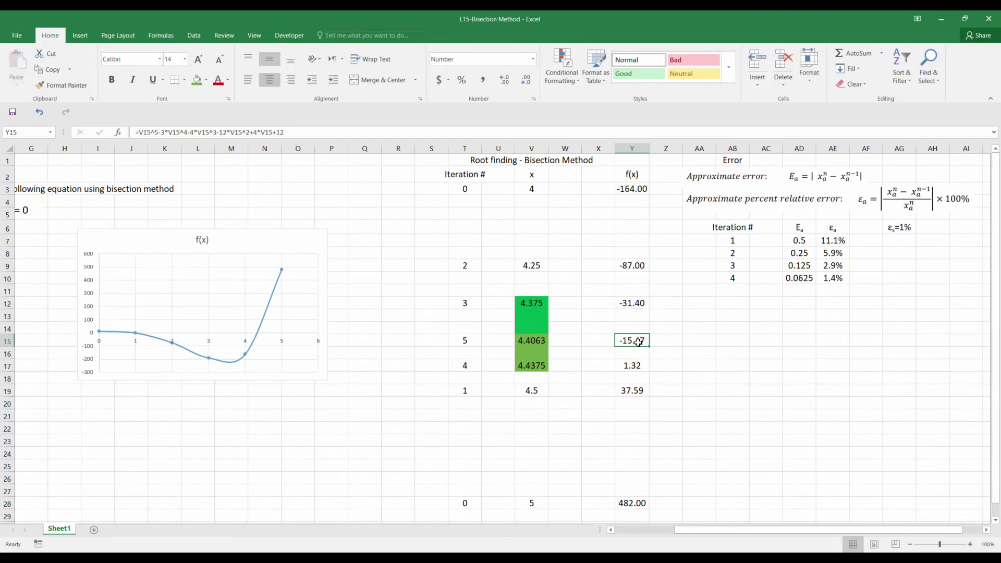
Remove the green fill from V12:V14 so that only the new bracketing interval V15:V17 is highlighted
left_click_drag(535, 305, 535, 365)
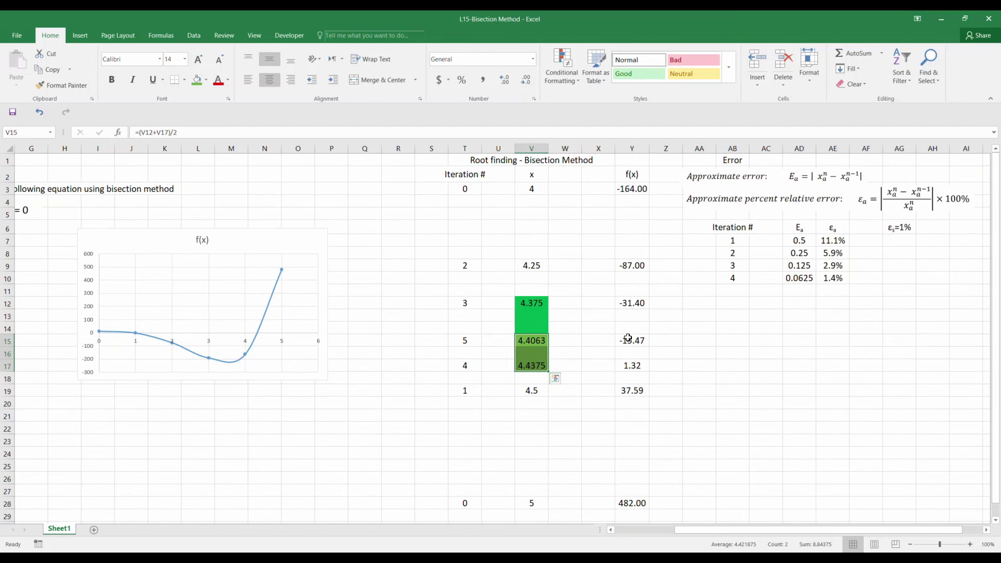
left_click(526, 320)
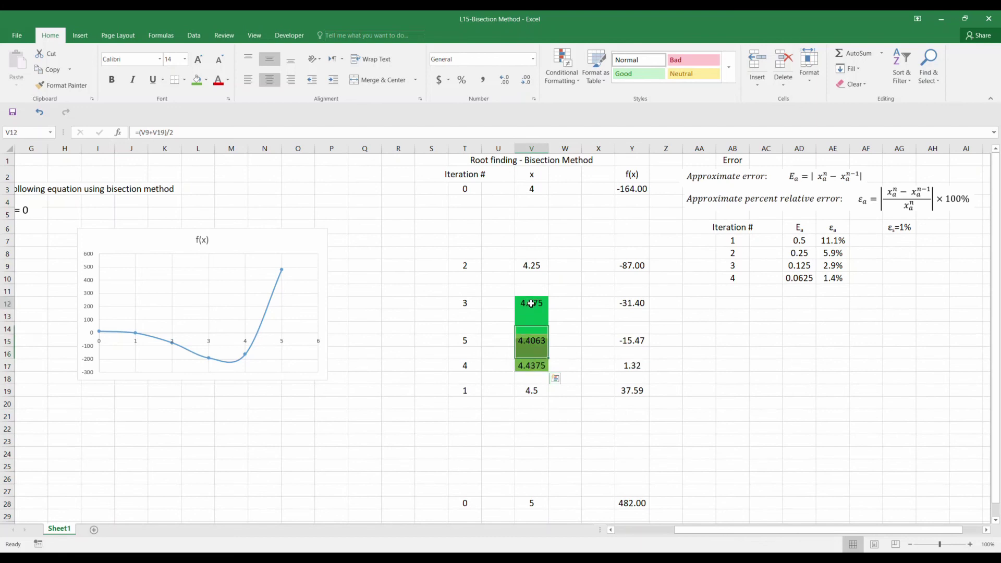
left_click(207, 82)
left_click(214, 170)
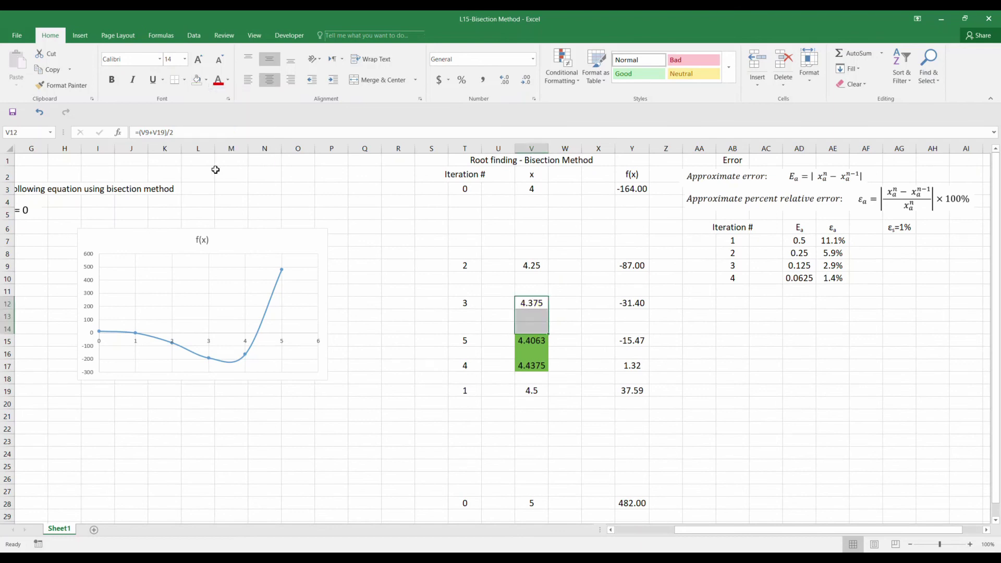
left_click(554, 334)
Enter iteration number 5 in AB11 and calculate its approximate error in AD11 with the formula =ABS(V15-V17)
left_click(736, 293)
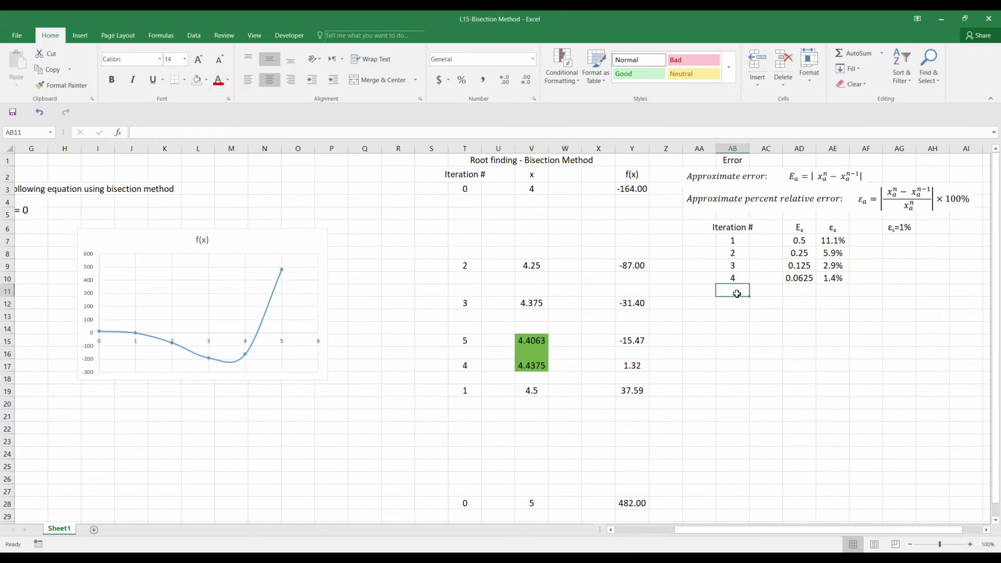
type("5")
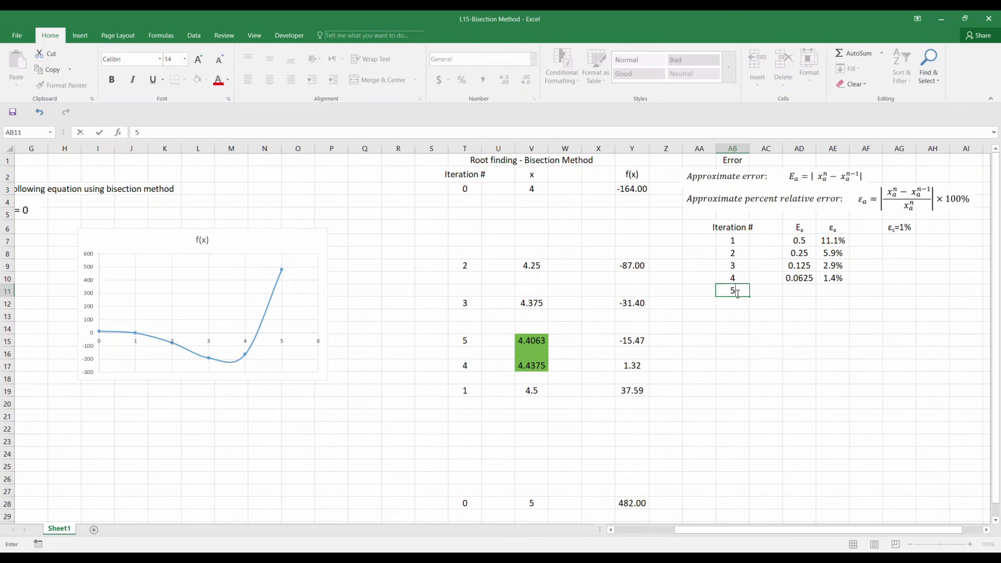
left_click(797, 295)
type("=")
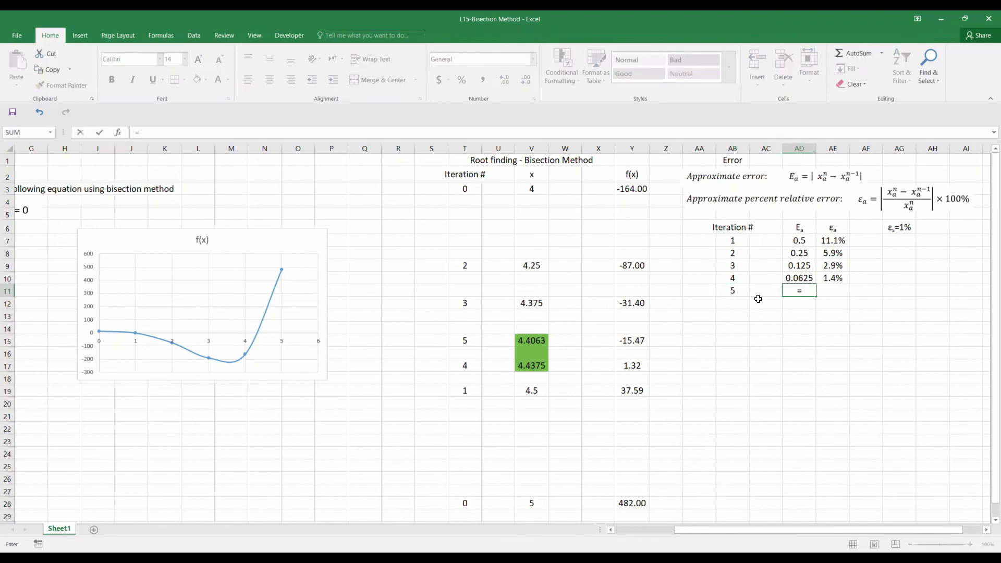
type("abs")
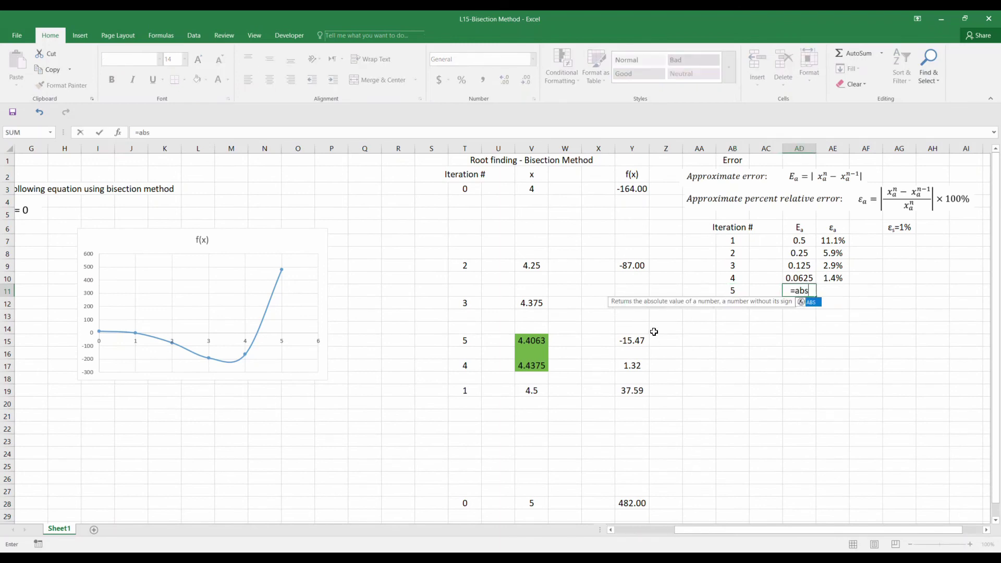
type("(")
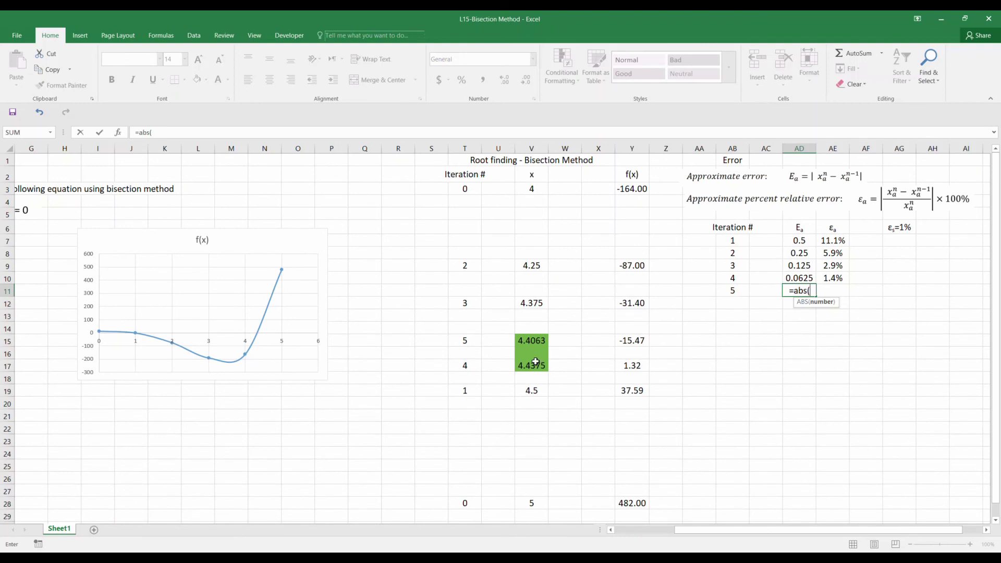
left_click(528, 340)
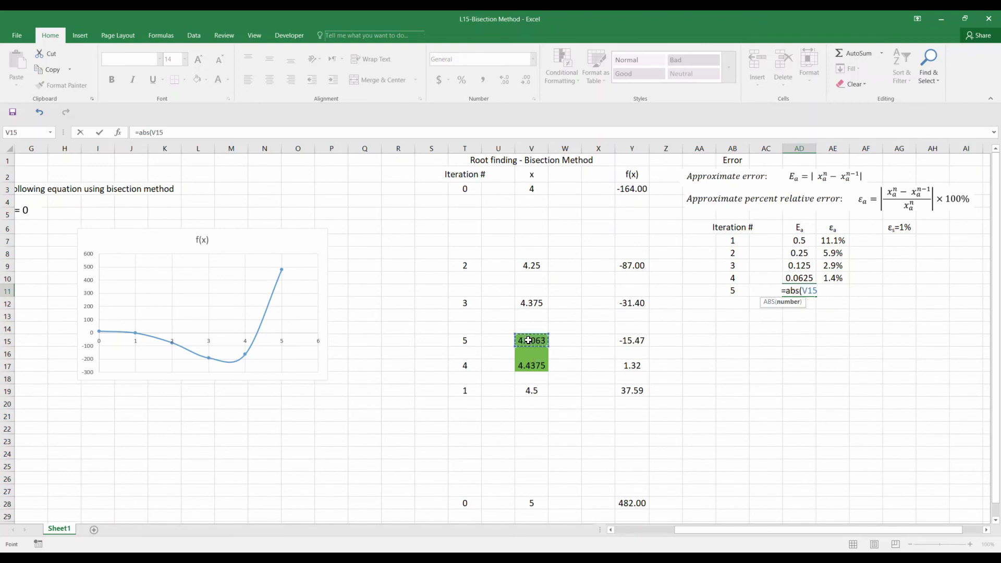
type("-")
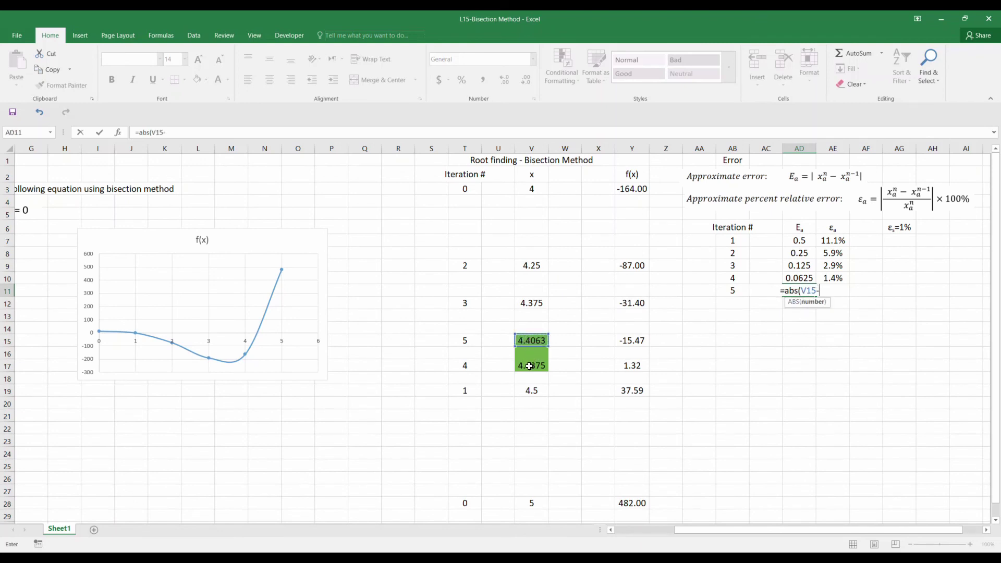
left_click(531, 366)
key("Return")
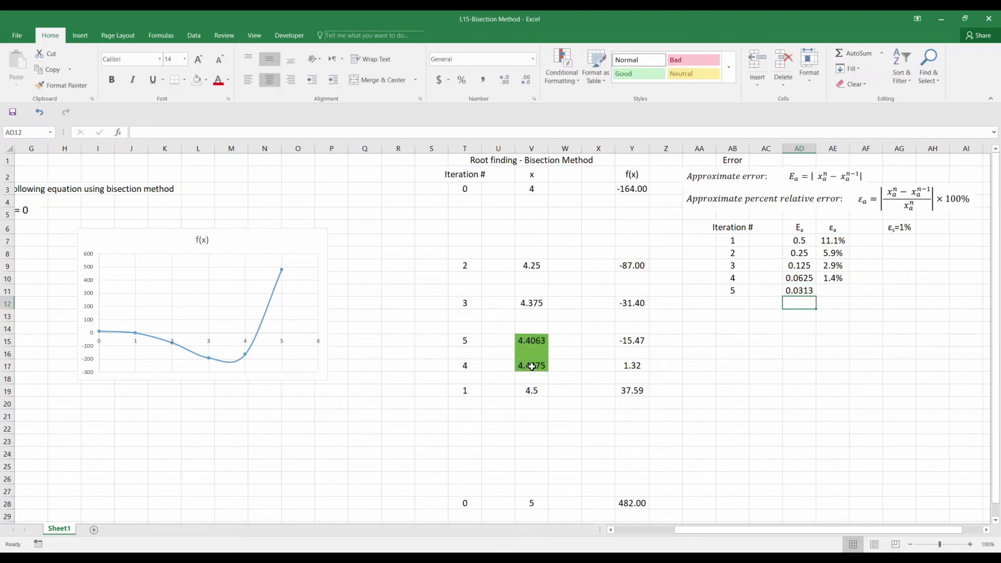
Calculate the iteration 5 relative error in AE11 with the formula =AD11/V15
left_click(839, 290)
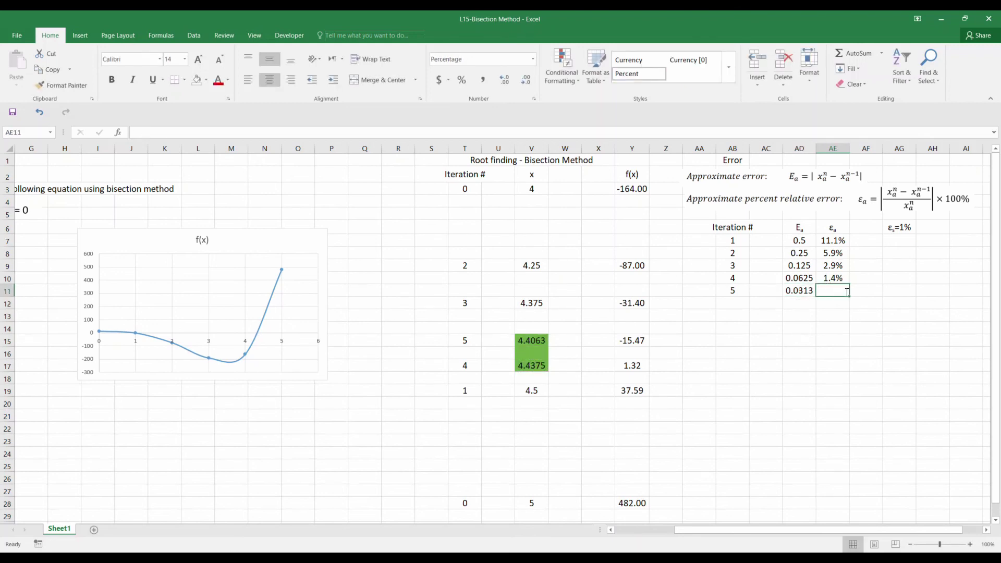
type("=")
left_click(790, 290)
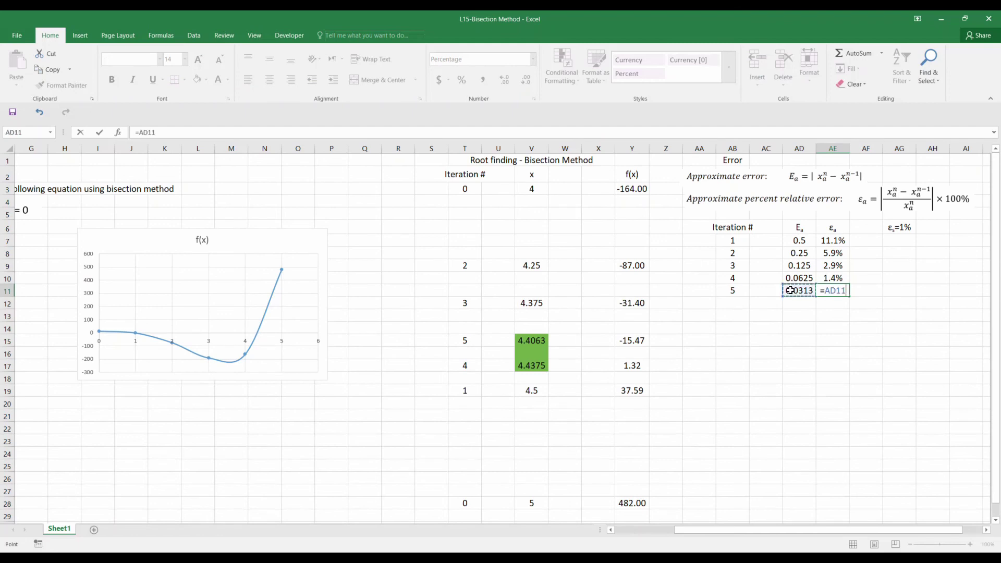
type("/")
left_click(536, 342)
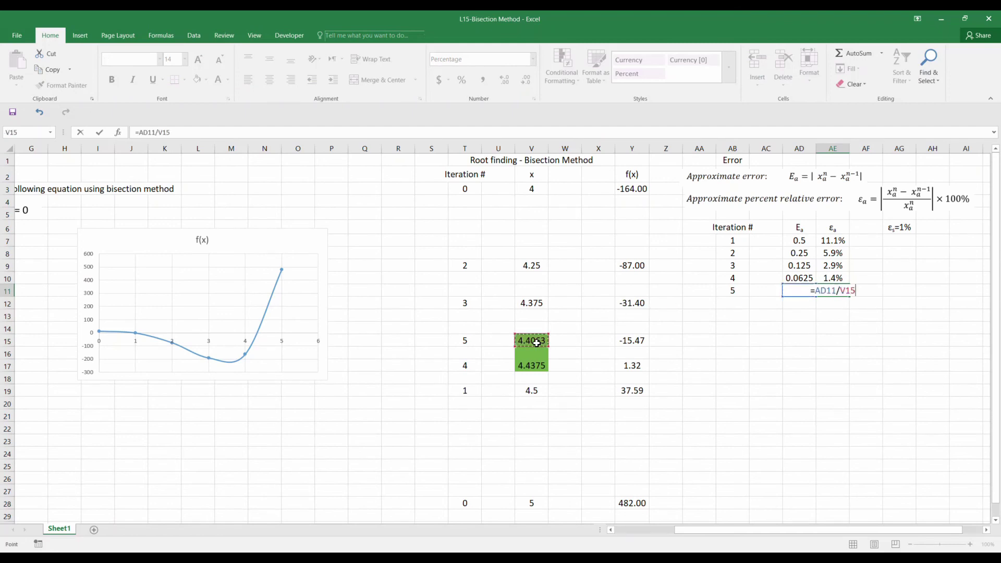
key("Return")
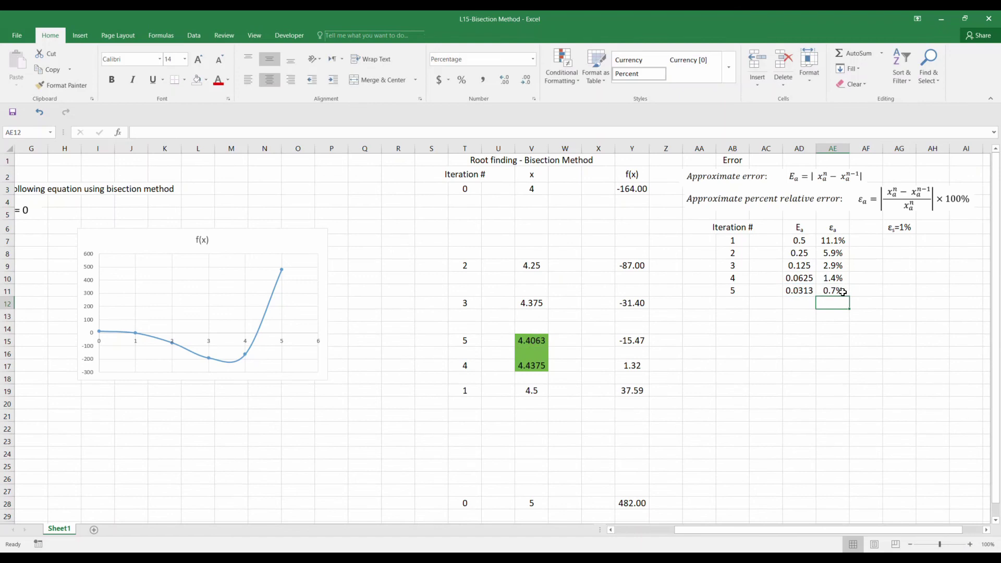
Enter a < sign in AF11 and move the εs=1% tolerance from AG6 to AG11 to compare it with the iteration 5 error
left_click(862, 291)
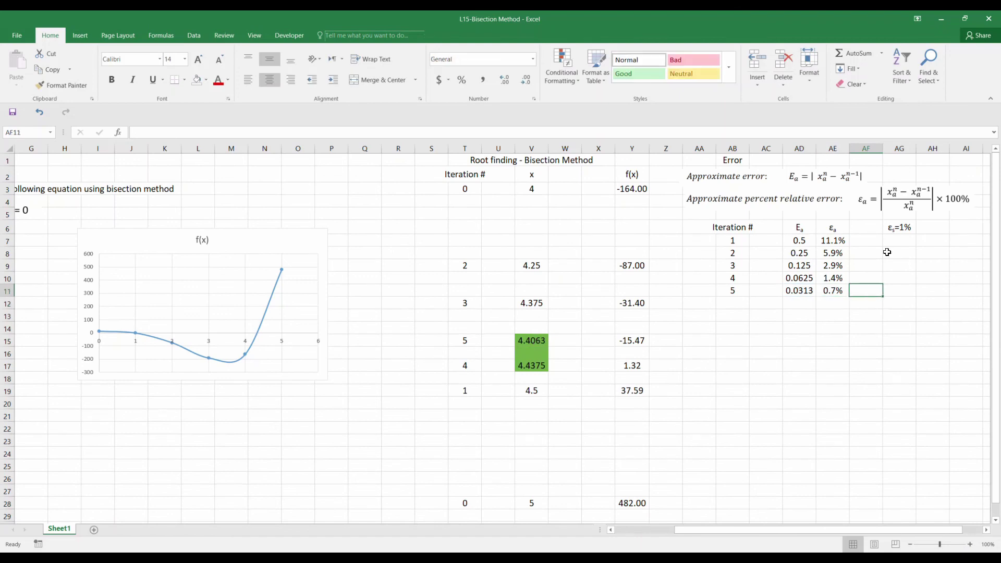
type("<")
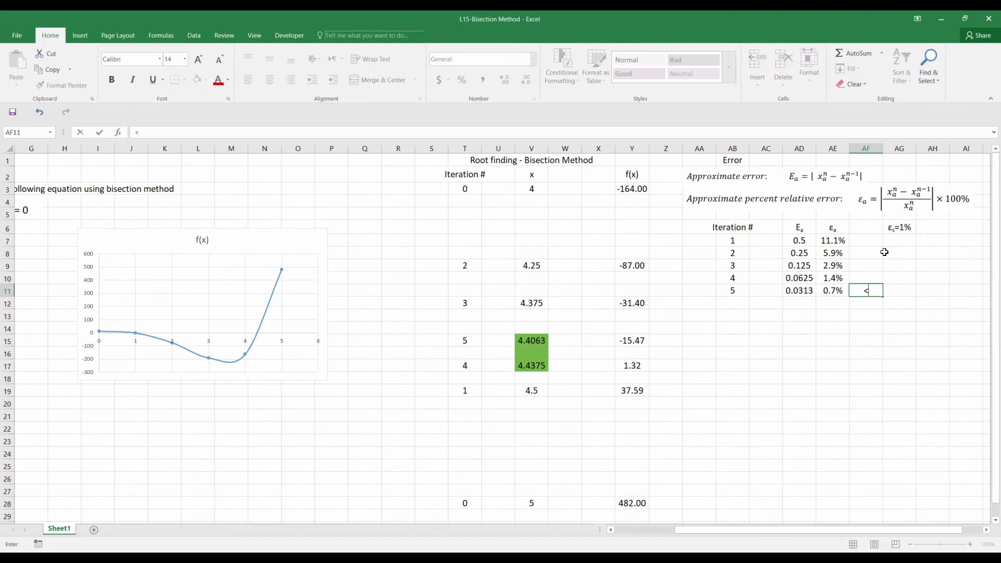
left_click(894, 228)
left_click_drag(894, 223, 896, 292)
left_click(865, 327)
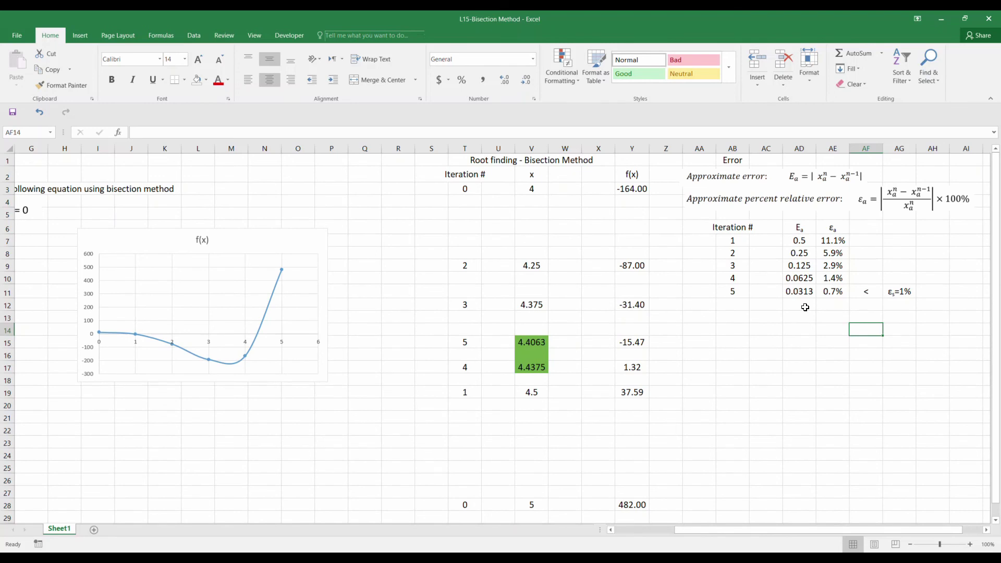
Enter the note "After 5 iterations the solution has converged" in AB13 and align it left
left_click(735, 314)
type("Af")
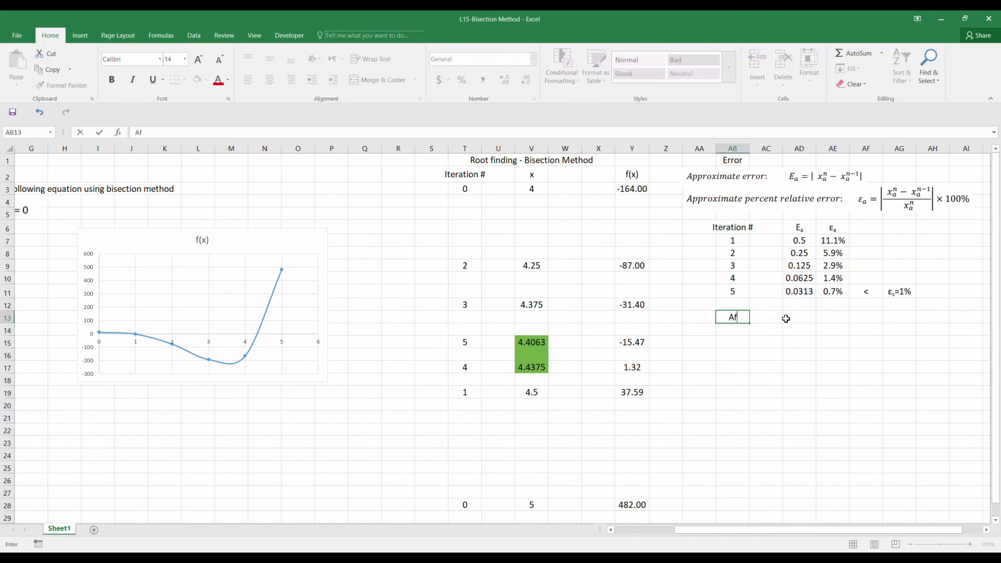
type("ter 5 iterations")
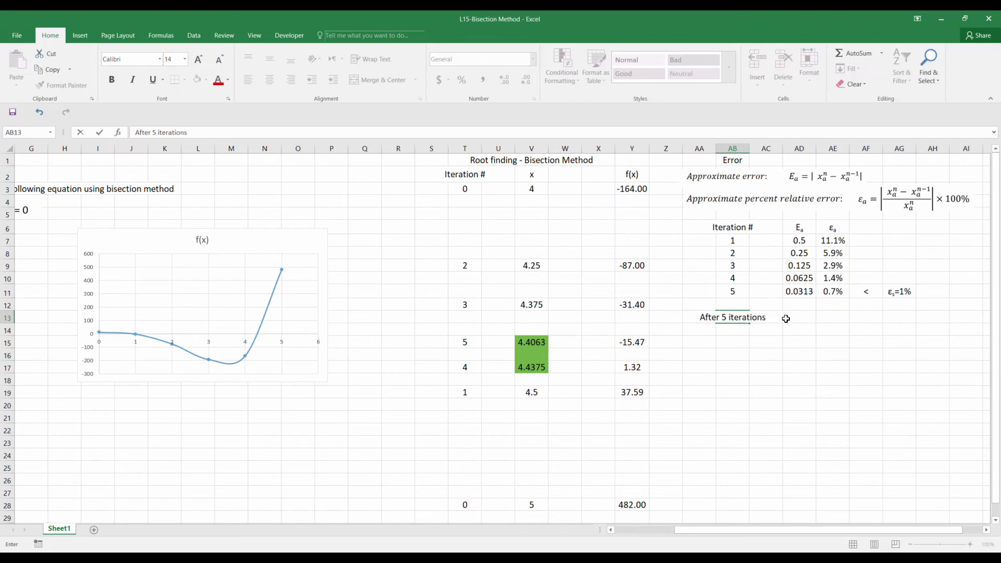
type(" the solution")
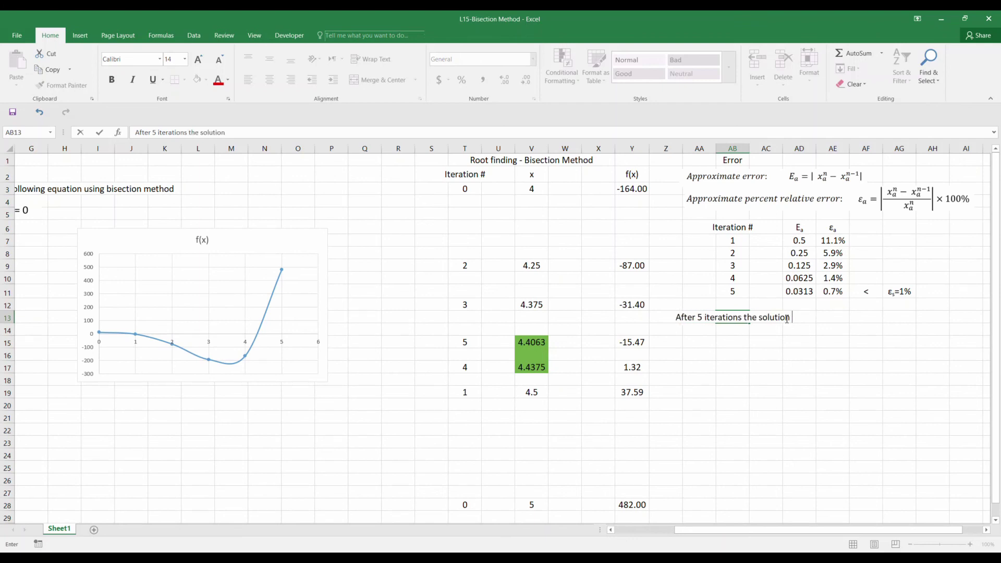
type(" has converged")
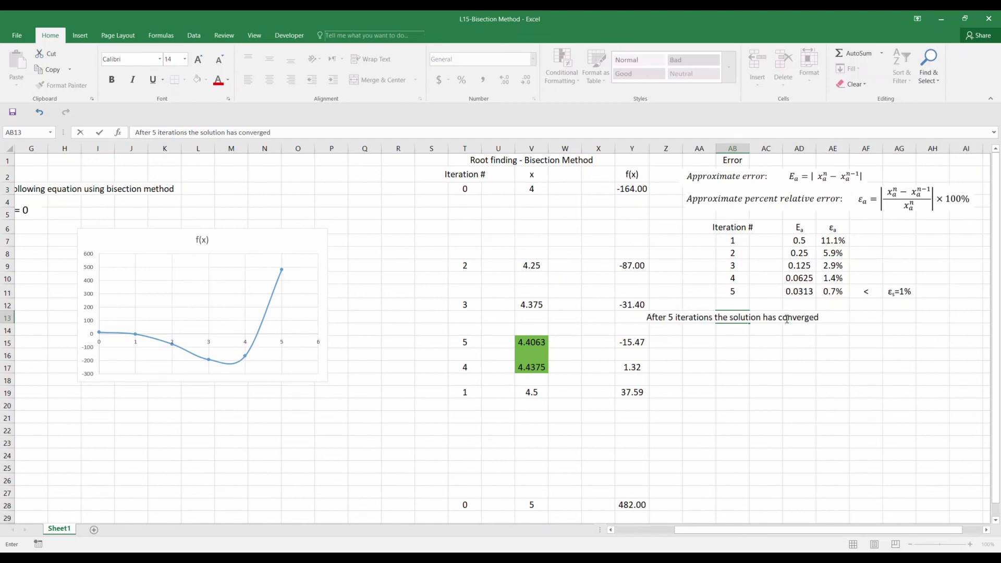
key("ctrl+Return")
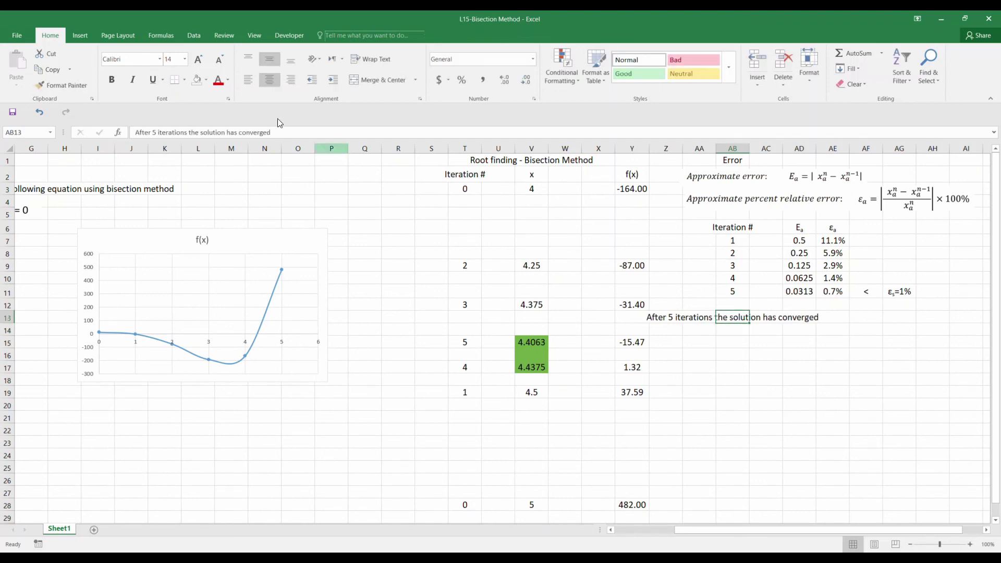
left_click(248, 79)
left_click(696, 338)
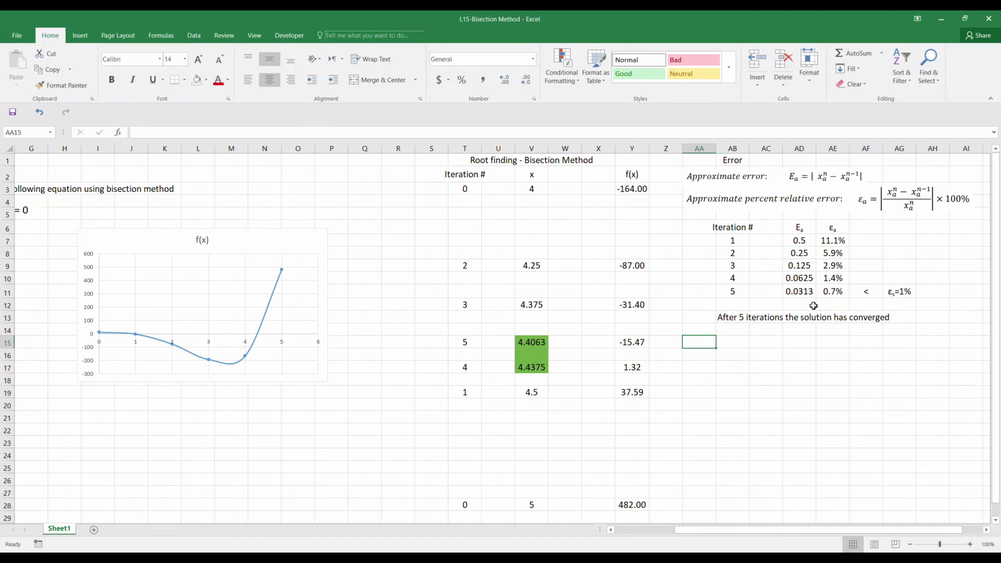
Fill the converged x value in V15 with yellow and display the x values in V3:V28 with two decimal places
left_click(527, 347)
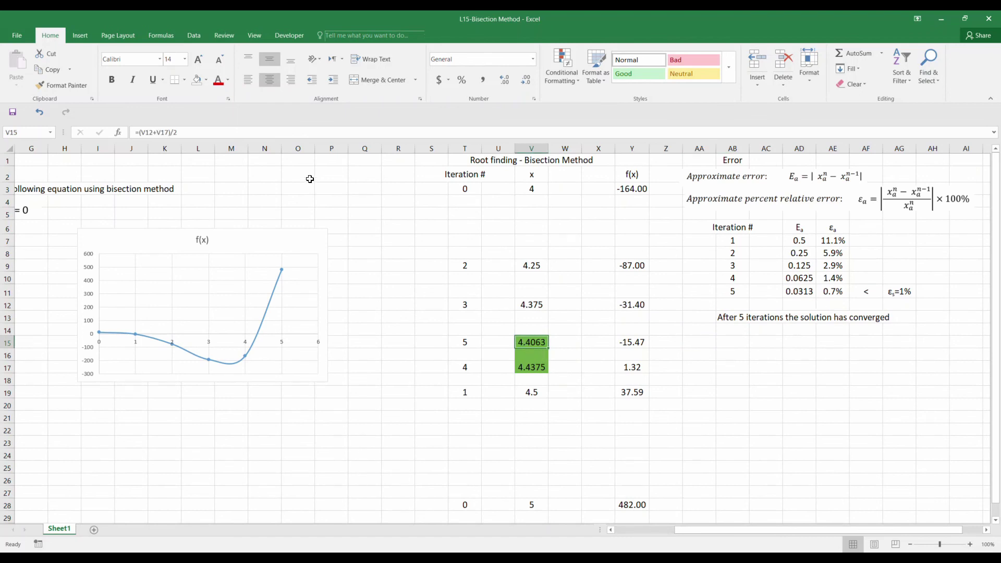
left_click(207, 80)
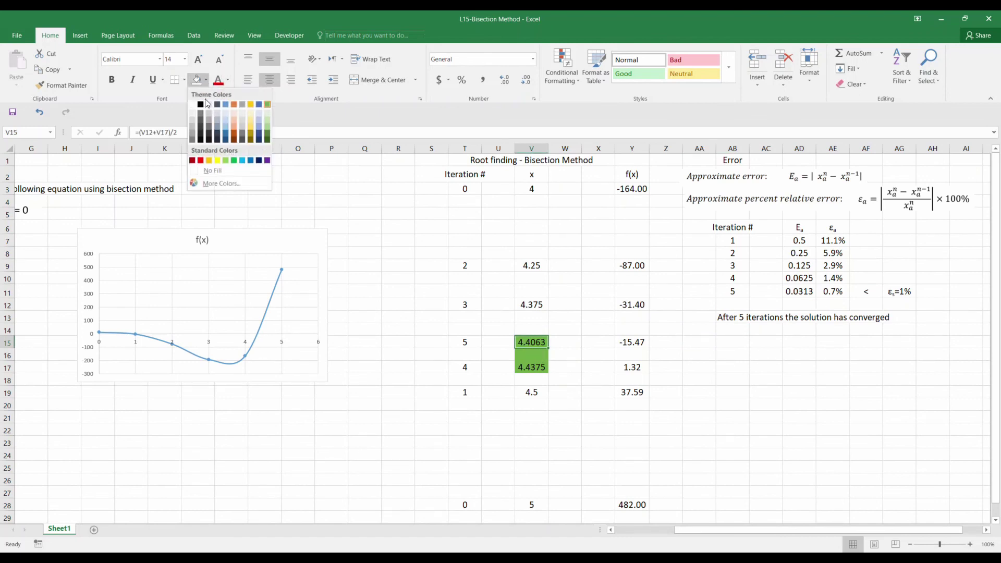
left_click(214, 160)
left_click(588, 353)
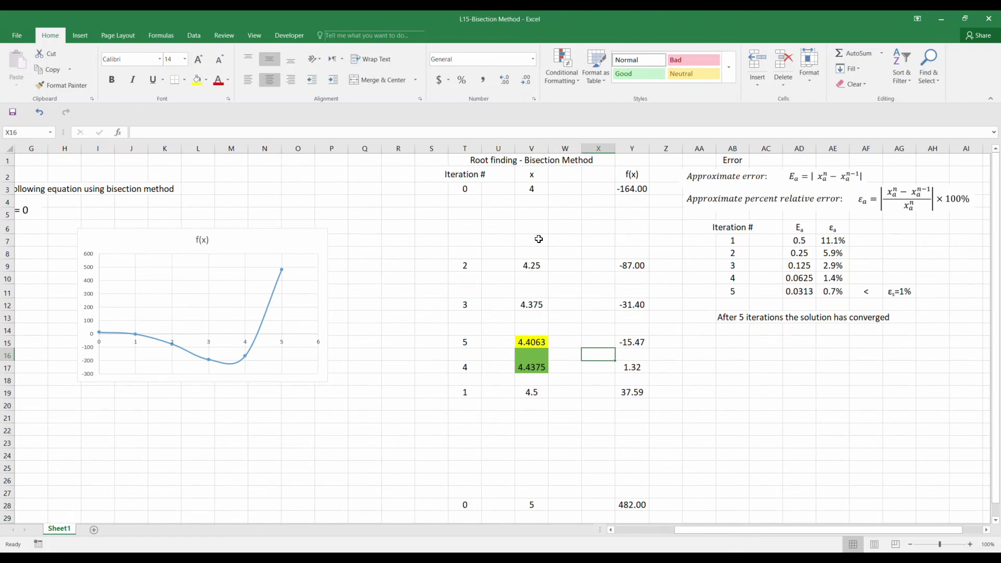
left_click_drag(534, 194, 540, 505)
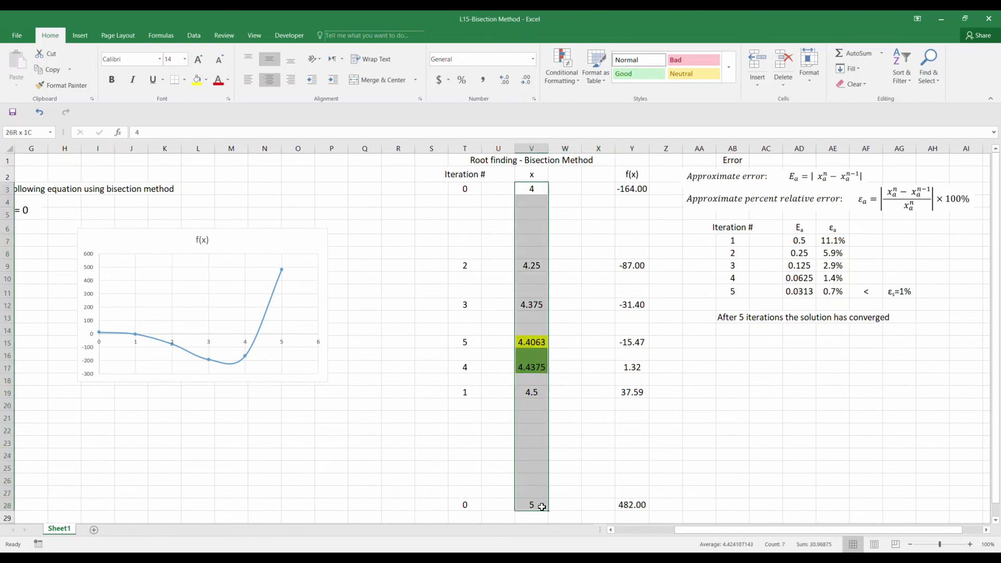
left_click(525, 81)
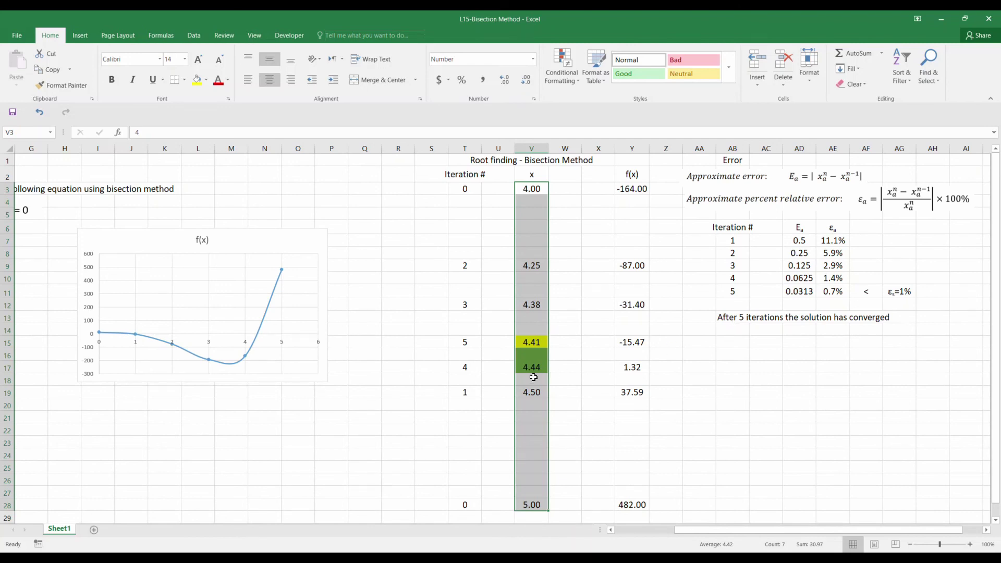
Enter the label "x =" in AB15 below the convergence note
left_click(741, 343)
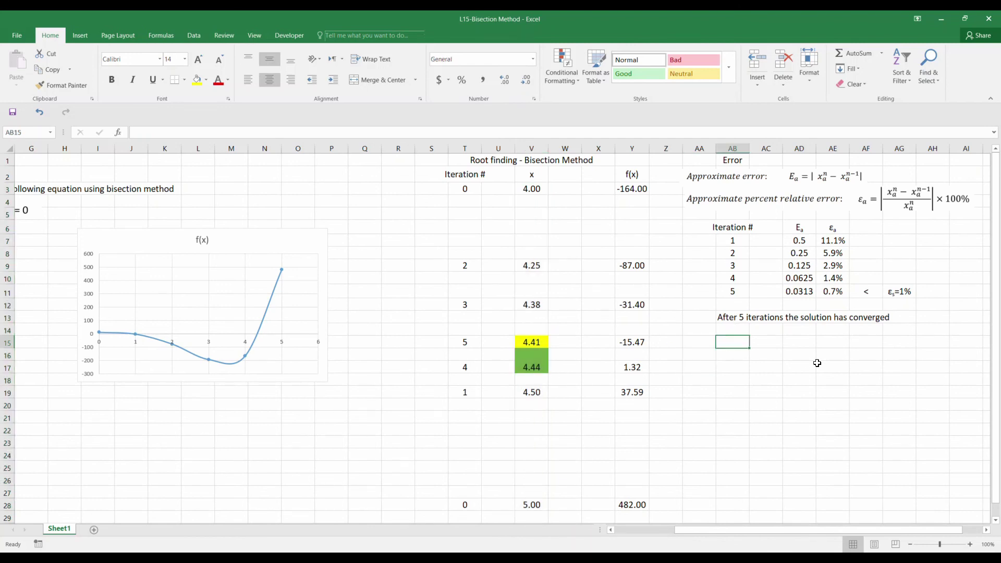
type("d")
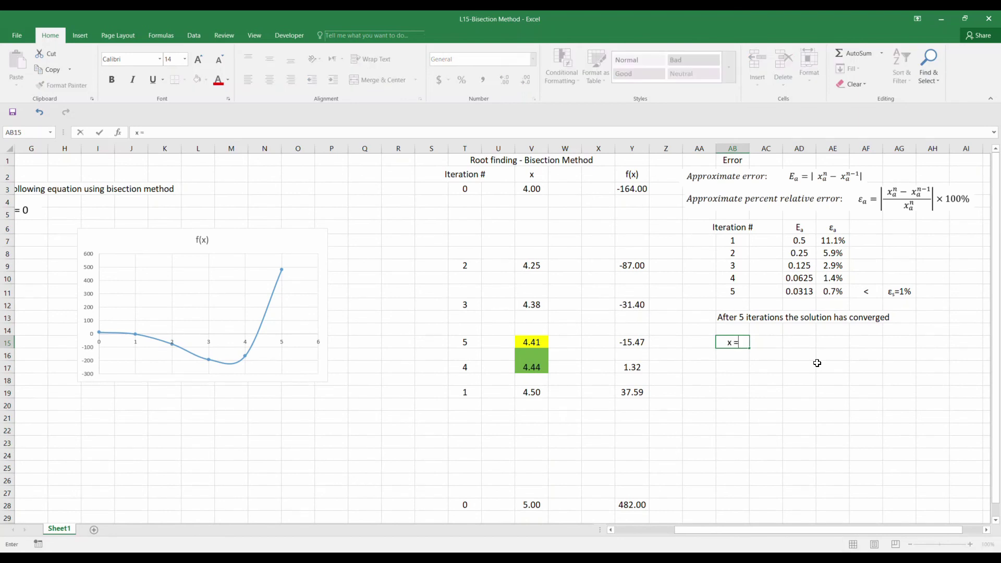
key("Tab")
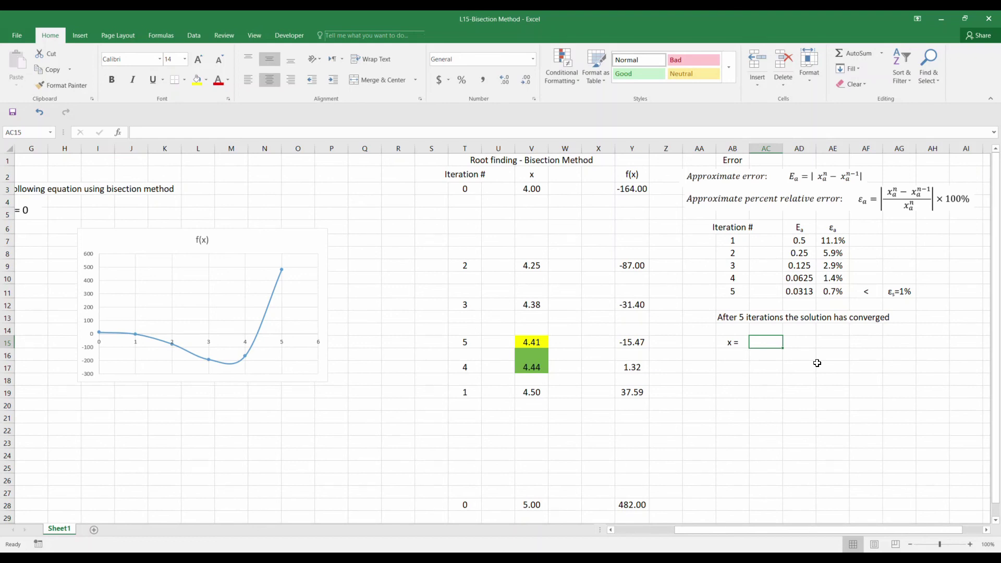
Start the root result in AC15 with 4.4 followed by an inserted plus-minus sign (±) symbol
left_click(129, 134)
type("4.4")
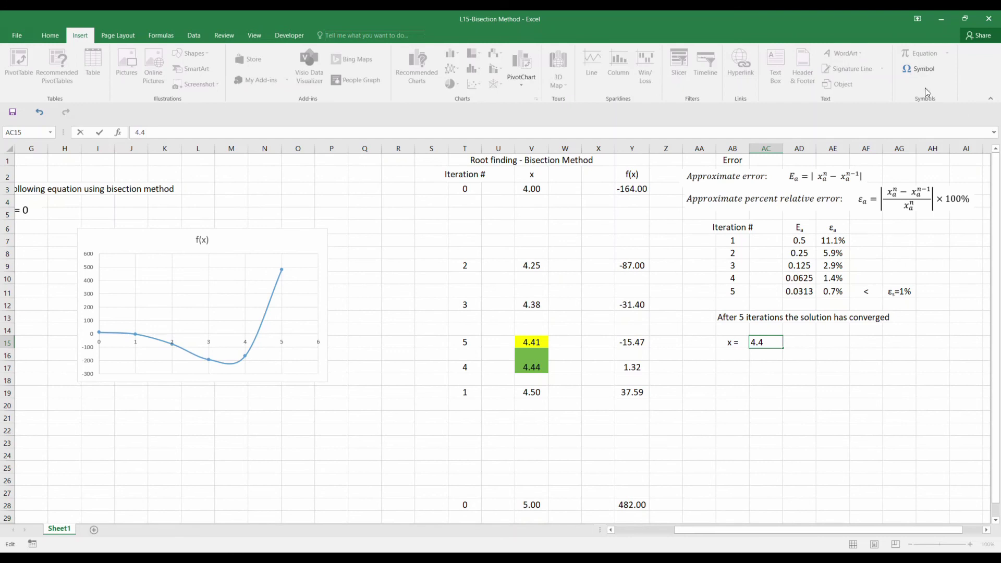
left_click(918, 69)
left_click(302, 290)
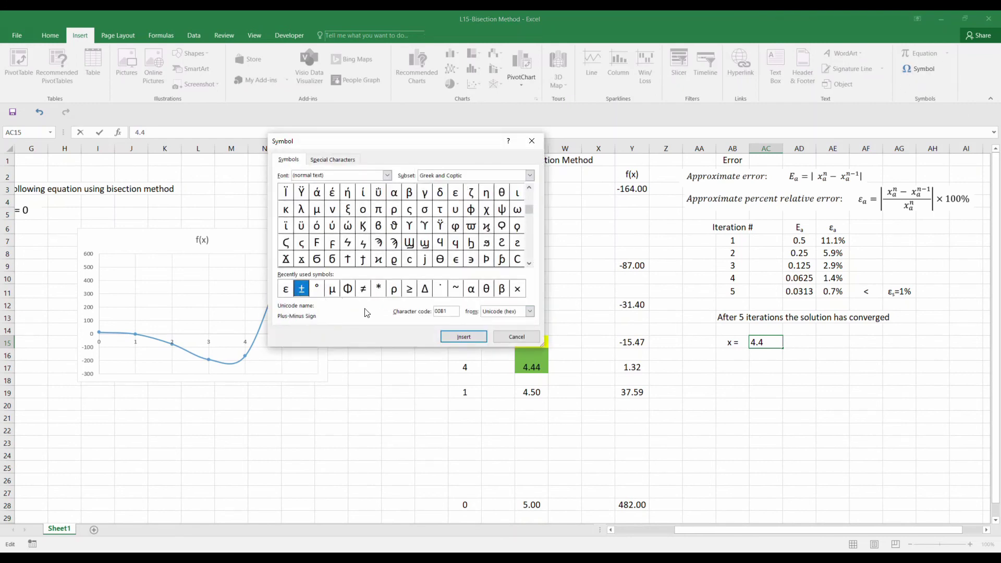
left_click(462, 338)
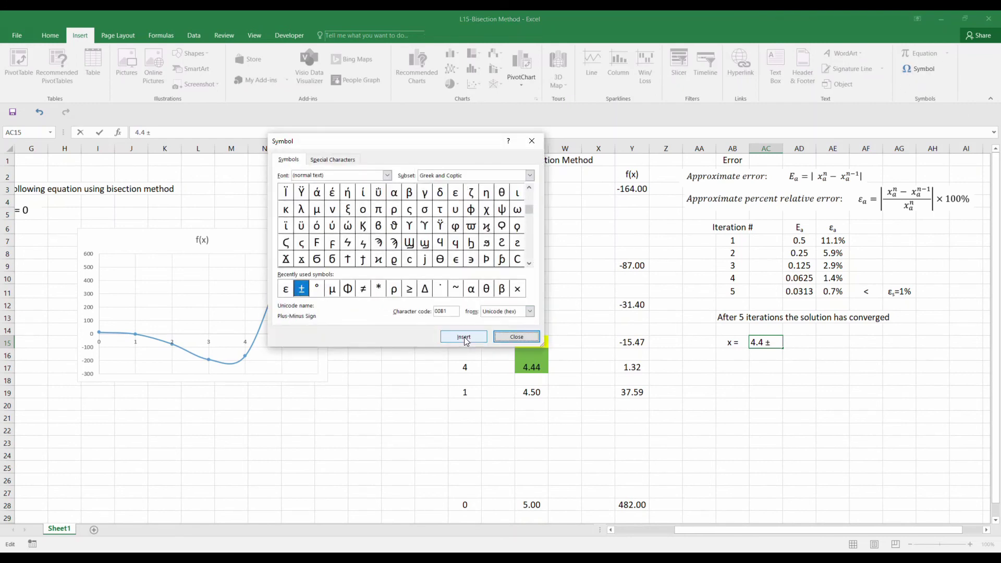
left_click(500, 338)
Complete the root result in AC15 with the tolerance text so it reads "4.4 ± tol (1%)"
type("tol")
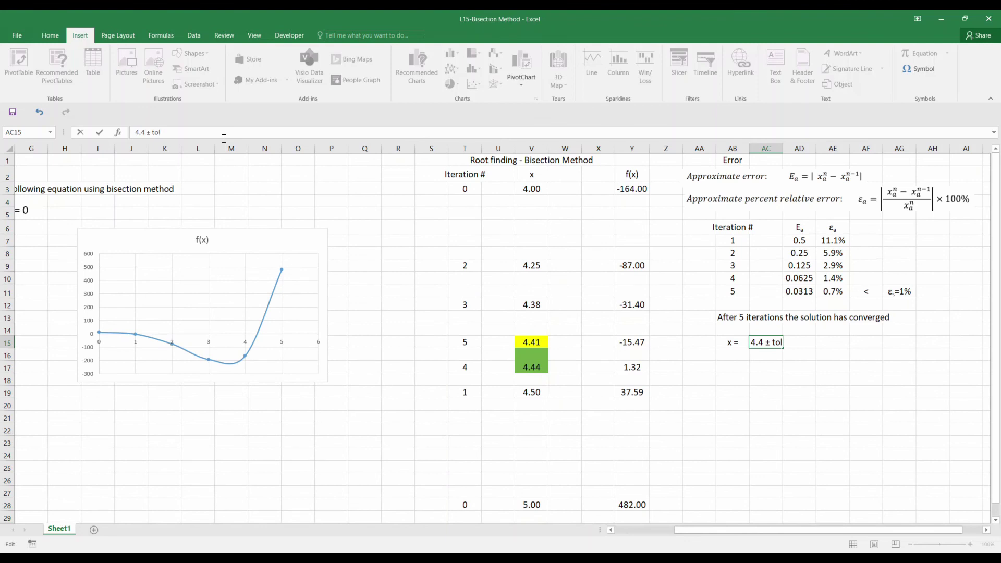
key("Left")
key("Left")
key("Left")
key("Left")
key("Left")
key("Left")
type("(1%)")
left_click(732, 391)
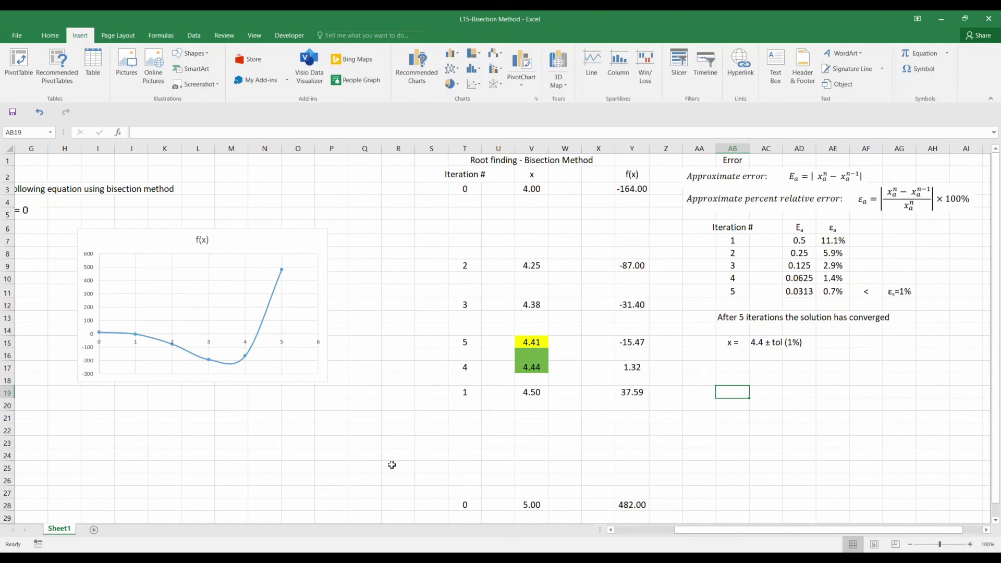
left_click_drag(672, 531, 619, 532)
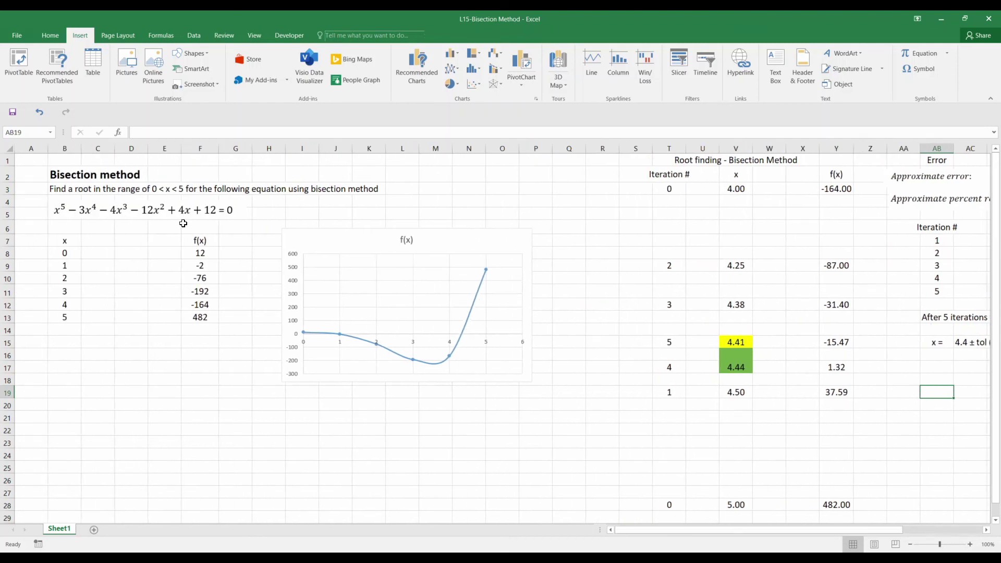